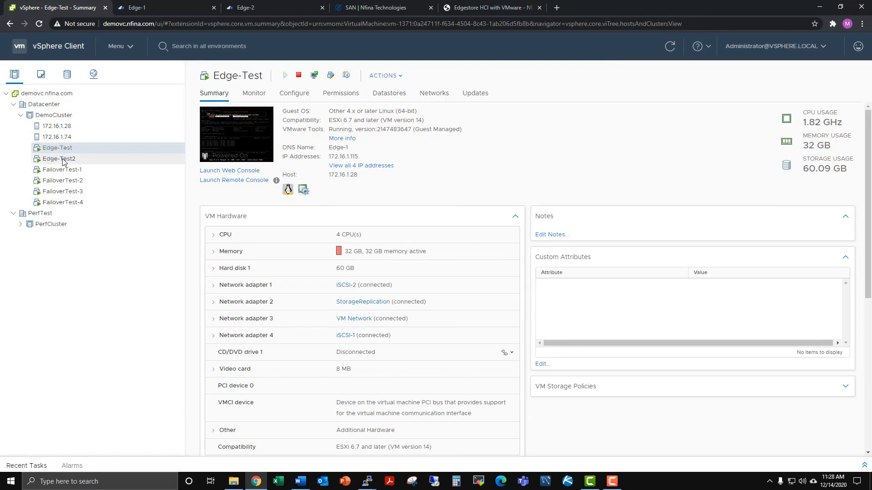
Step: Review the summaries of hosts 172.16.1.28 and 172.16.1.74 and of the Edge-Test and Edge-Test2 virtual machines in DemoCluster
{"action": "left_click", "coordinate": [95, 128]}
{"action": "left_click", "coordinate": [96, 138]}
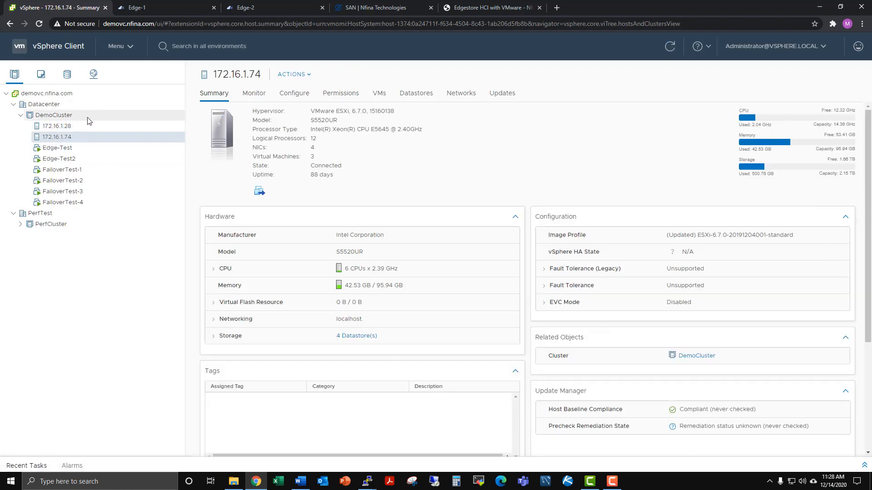
{"action": "left_click", "coordinate": [89, 117]}
{"action": "left_click", "coordinate": [89, 148]}
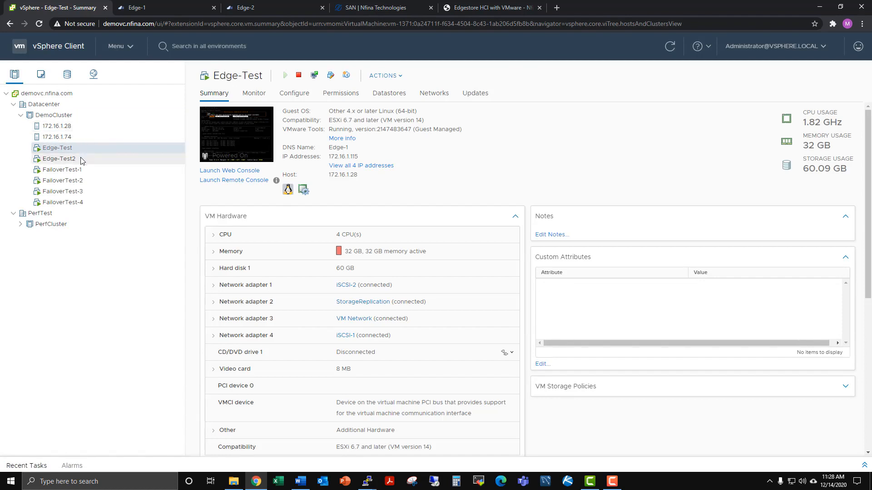
{"action": "left_click", "coordinate": [81, 159]}
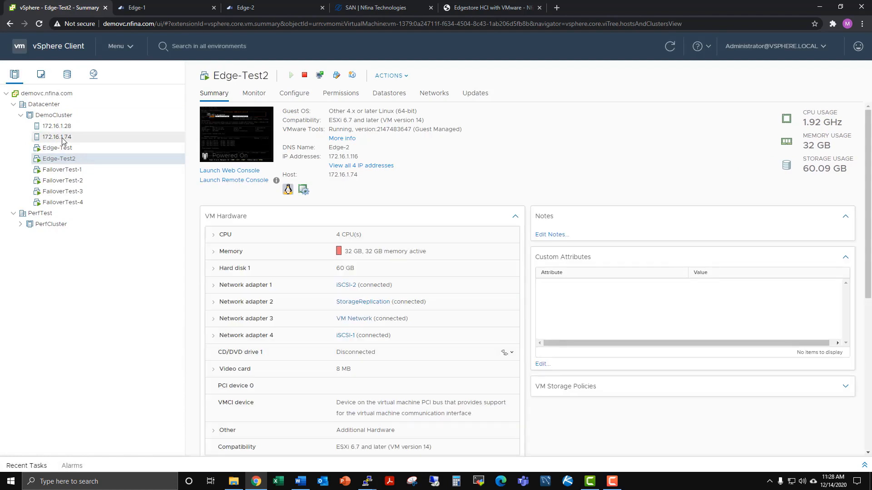
{"action": "left_click", "coordinate": [62, 137]}
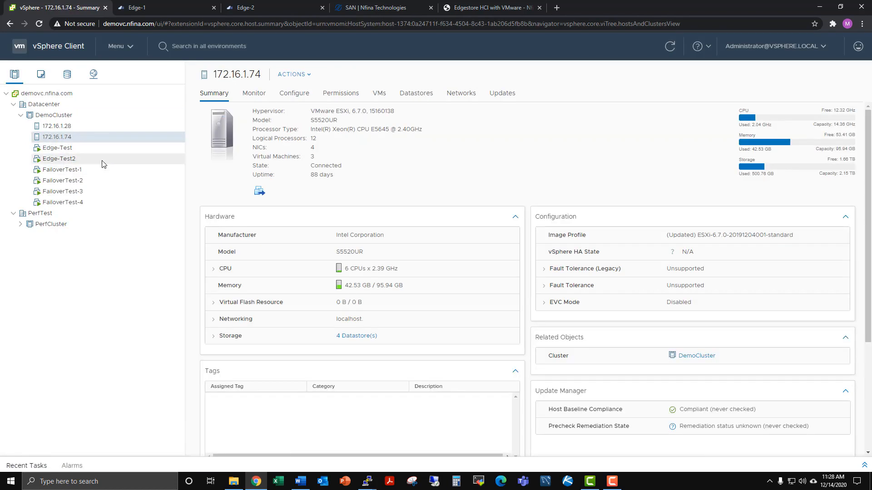
{"action": "left_click", "coordinate": [104, 162]}
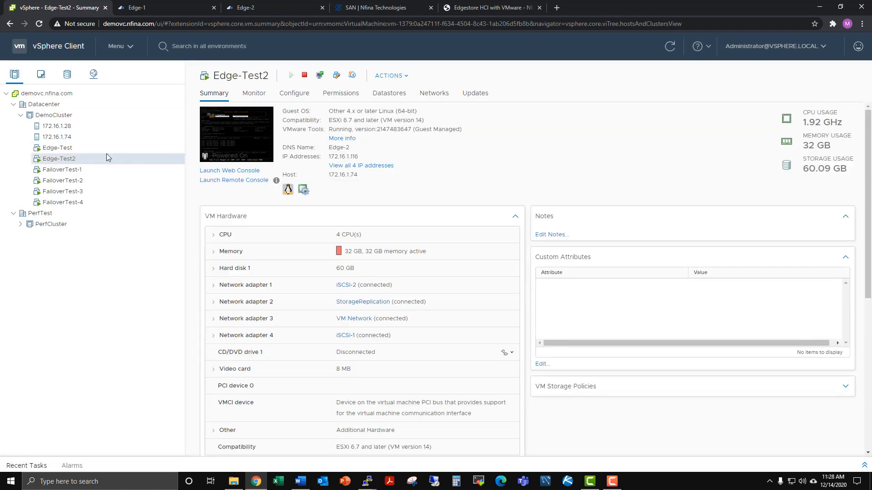
{"action": "left_click", "coordinate": [113, 150]}
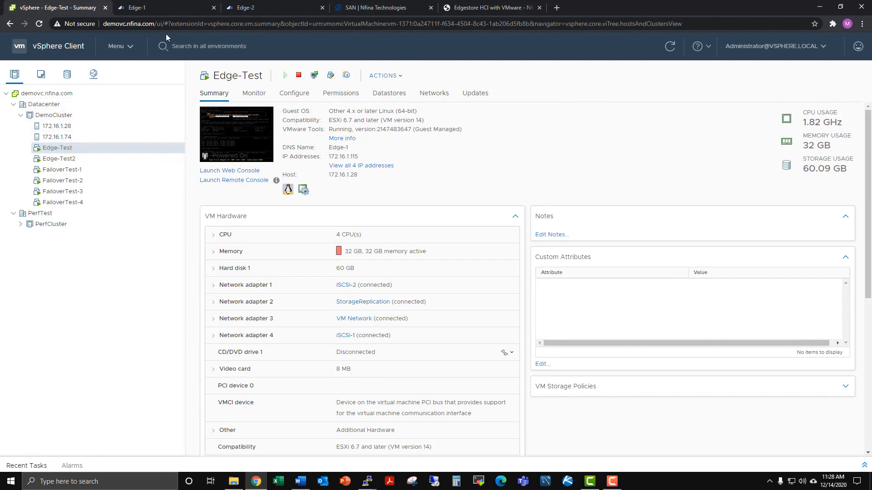
Step: Compare the VMware-Pool storage overview on the Edge-1 and Edge-2 EdgeStor nodes
{"action": "left_click", "coordinate": [181, 12]}
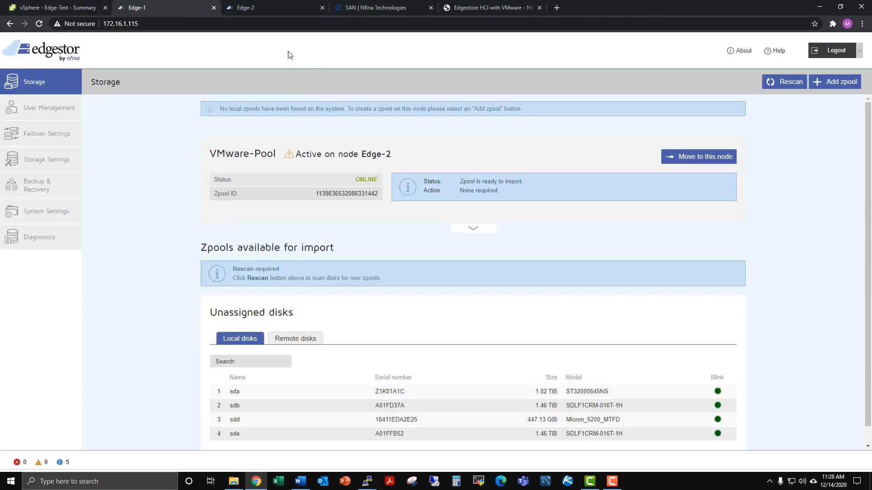
{"action": "left_click", "coordinate": [280, 11]}
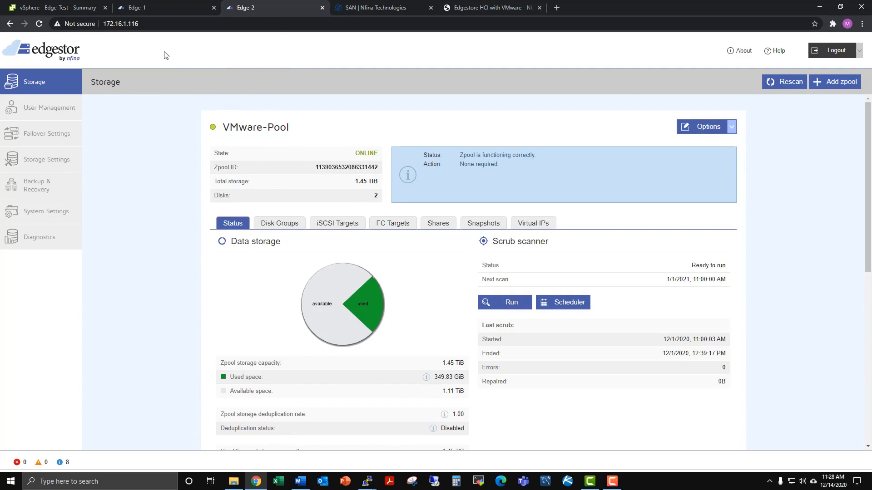
Step: Switch back to the vSphere Client and view the summaries of virtual machines FailoverTest-1 through FailoverTest-4
{"action": "left_click", "coordinate": [83, 9]}
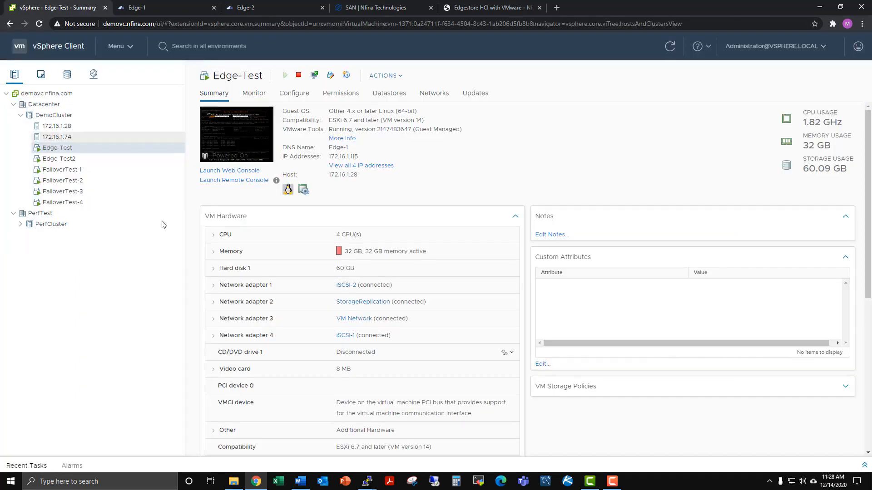
{"action": "left_click", "coordinate": [99, 170]}
{"action": "left_click", "coordinate": [106, 182]}
{"action": "left_click", "coordinate": [107, 191]}
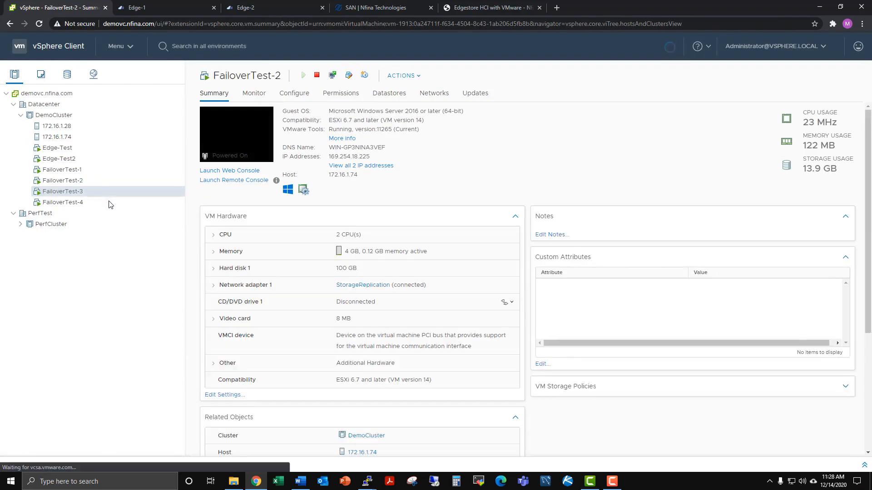
{"action": "left_click", "coordinate": [110, 203]}
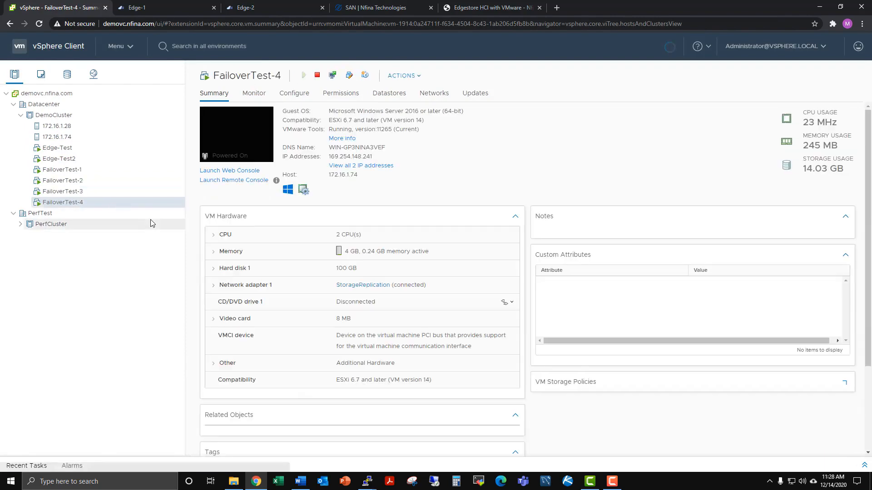
Step: Switch to the Edge-2 EdgeStor console and examine the status and data storage details of VMware-Pool
{"action": "left_click", "coordinate": [156, 9]}
{"action": "left_click", "coordinate": [248, 9]}
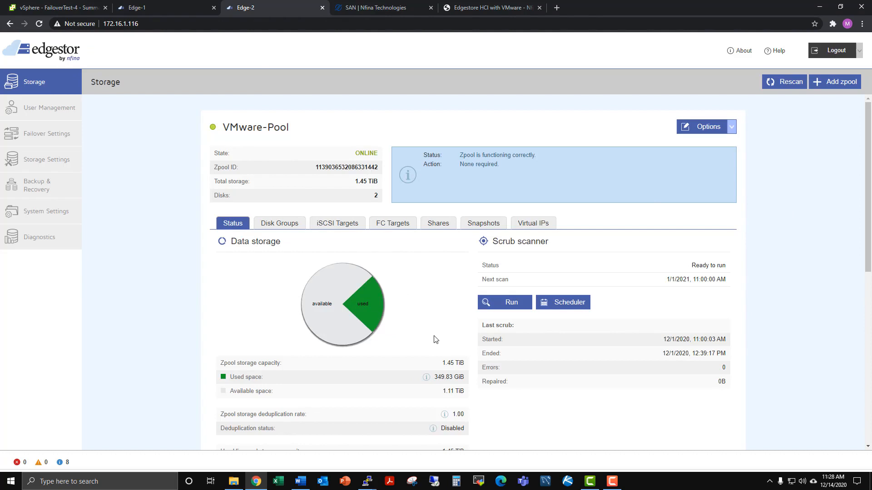
{"action": "scroll", "coordinate": [443, 334], "scroll_direction": "down", "scroll_amount": 1}
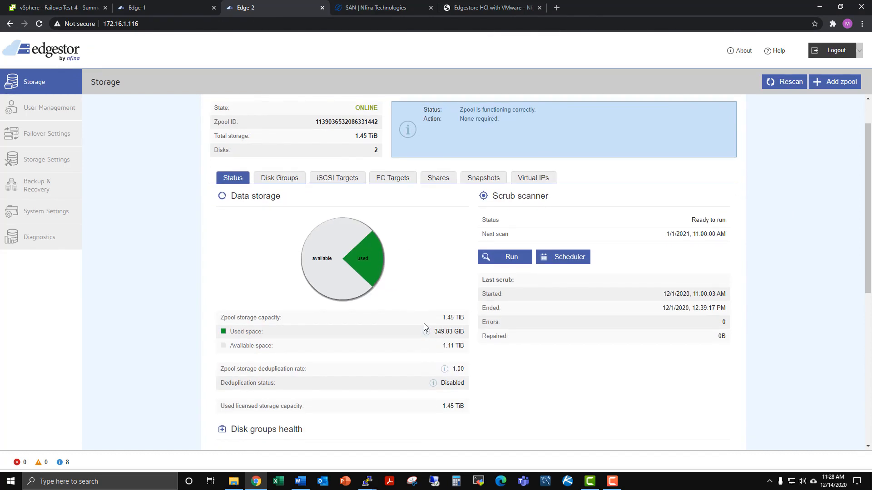
{"action": "scroll", "coordinate": [424, 322], "scroll_direction": "up", "scroll_amount": 1}
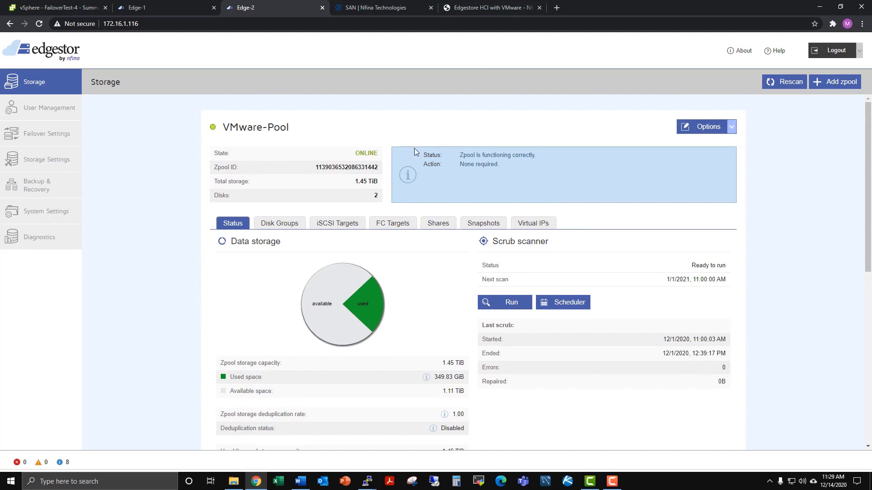
Step: Inspect the failover settings on Edge-2, covering the failover nodes, resources and the ring interfaces
{"action": "left_click", "coordinate": [41, 135]}
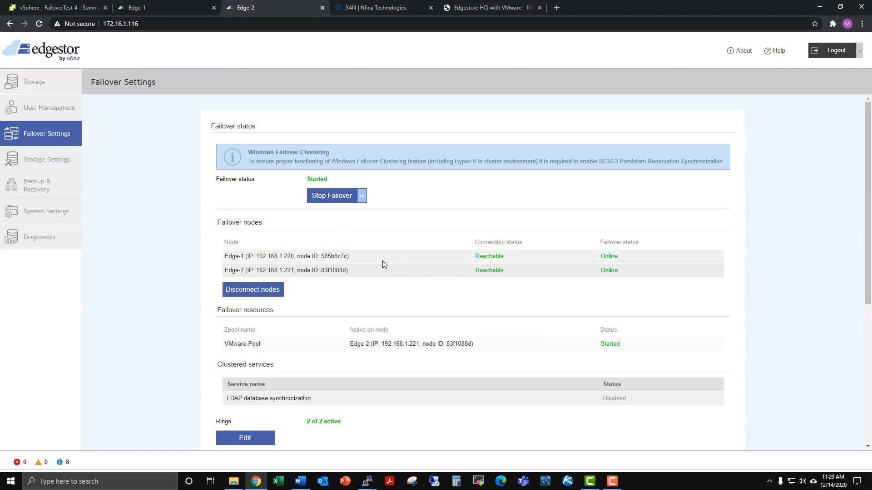
{"action": "scroll", "coordinate": [382, 260], "scroll_direction": "down", "scroll_amount": 1}
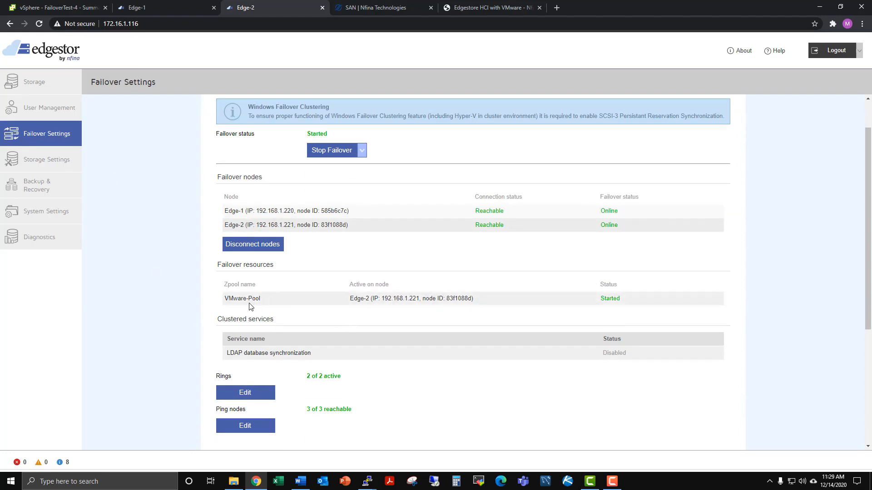
{"action": "scroll", "coordinate": [181, 352], "scroll_direction": "down", "scroll_amount": 1}
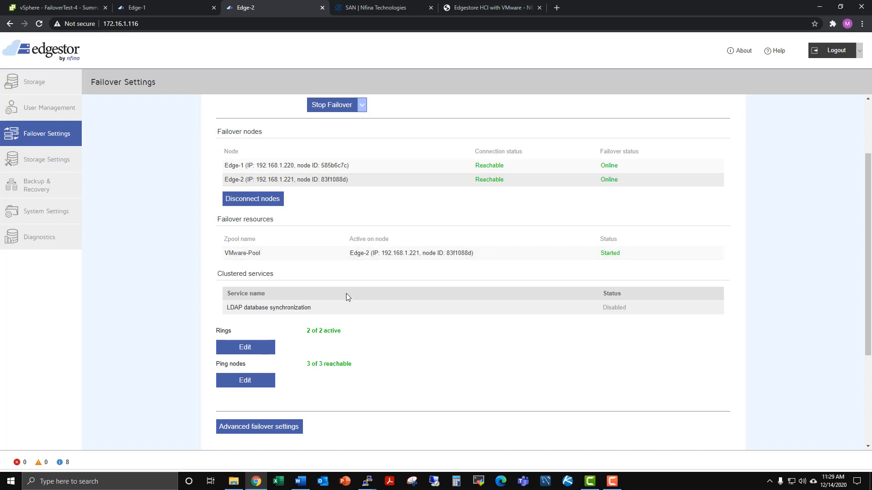
{"action": "scroll", "coordinate": [350, 305], "scroll_direction": "down", "scroll_amount": 1}
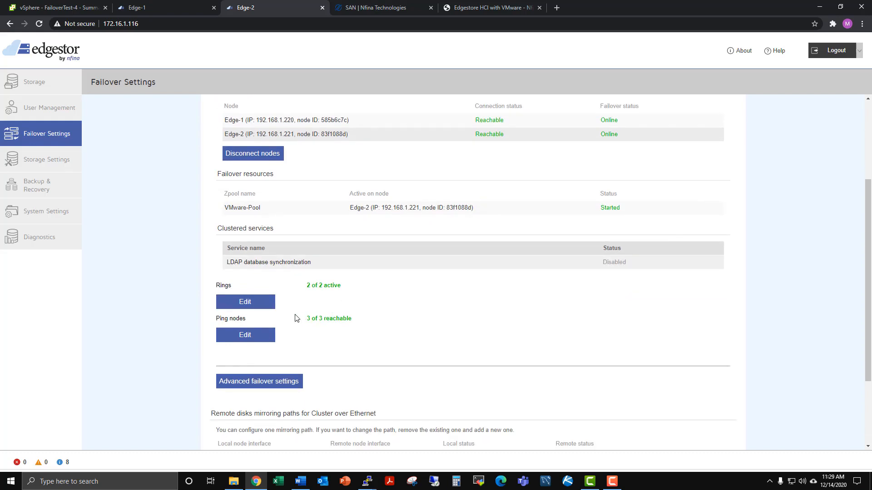
{"action": "left_click", "coordinate": [270, 305]}
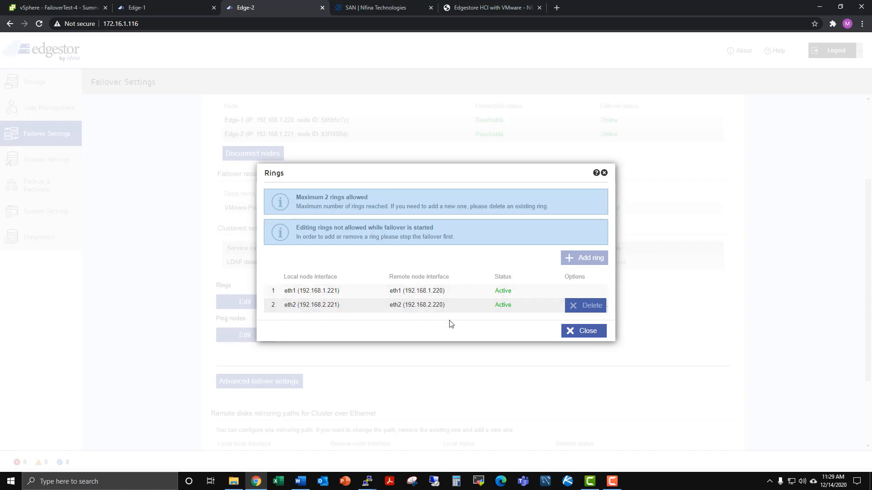
{"action": "left_click", "coordinate": [590, 333]}
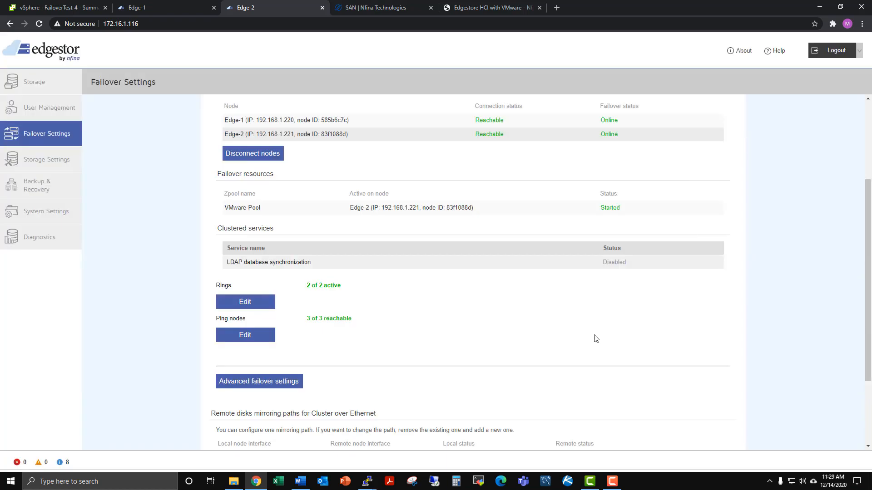
Step: Examine the remote disks mirroring path for Cluster over Ethernet in the failover settings
{"action": "scroll", "coordinate": [562, 337], "scroll_direction": "down", "scroll_amount": 2}
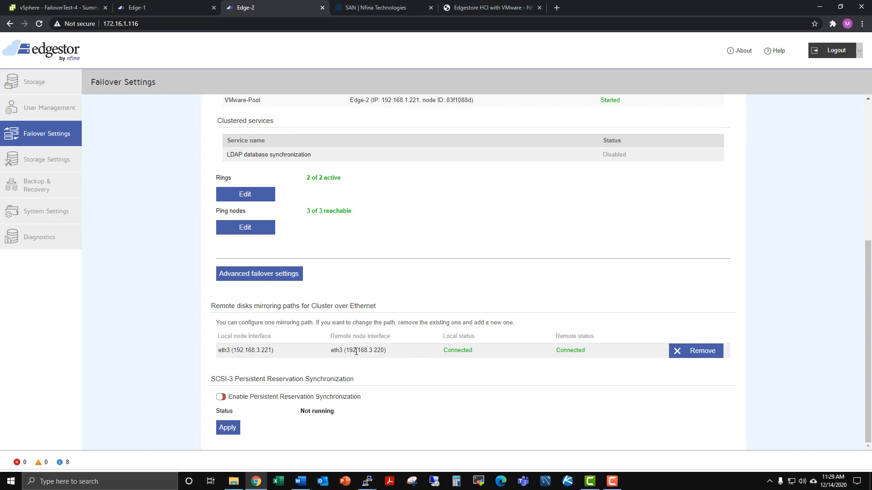
{"action": "left_click", "coordinate": [406, 350]}
{"action": "scroll", "coordinate": [293, 335], "scroll_direction": "up", "scroll_amount": 4}
{"action": "scroll", "coordinate": [300, 335], "scroll_direction": "up", "scroll_amount": 1}
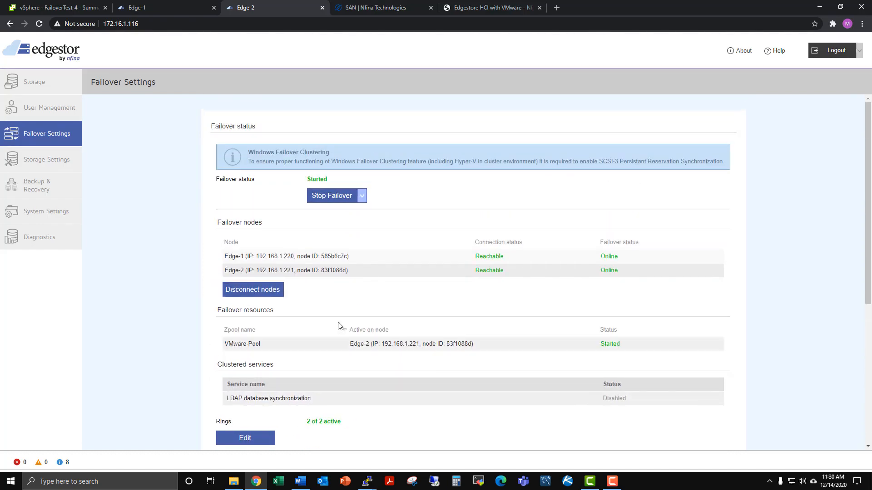
Step: Switch to the vSphere Client and check which datastore the FailoverTest-4 virtual machine uses
{"action": "left_click", "coordinate": [42, 89]}
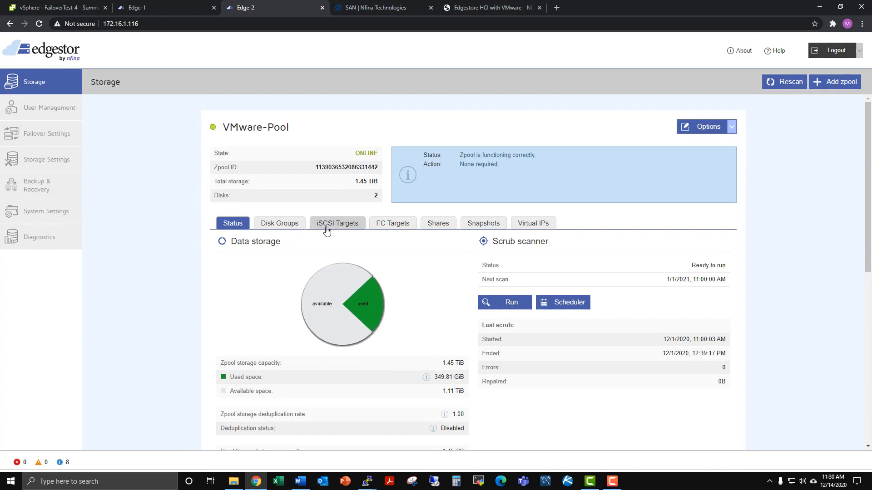
{"action": "left_click", "coordinate": [39, 6]}
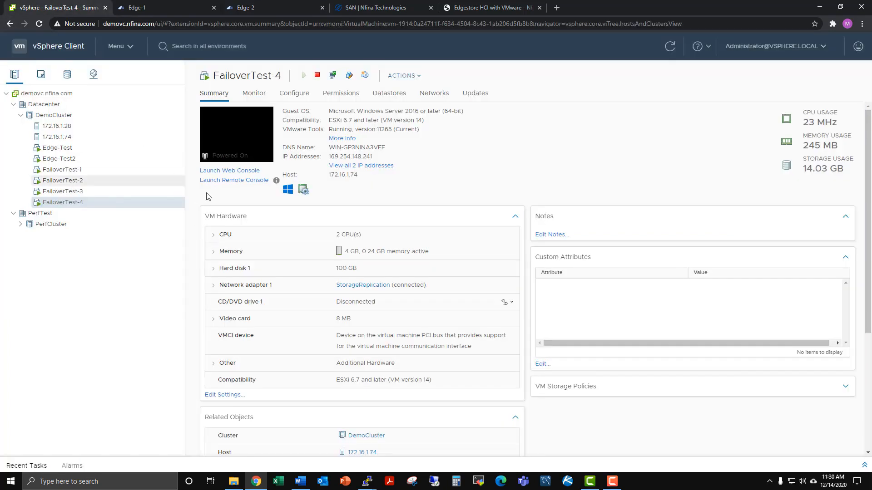
{"action": "left_click", "coordinate": [389, 95]}
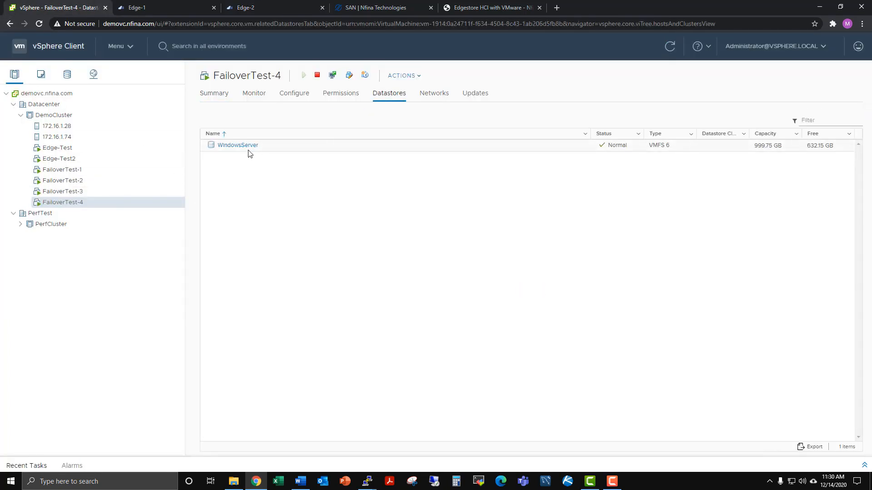
Step: Switch to the Edge-2 console and review the iSCSI targets, status and Fibre Channel targets of VMware-Pool
{"action": "left_click", "coordinate": [248, 8]}
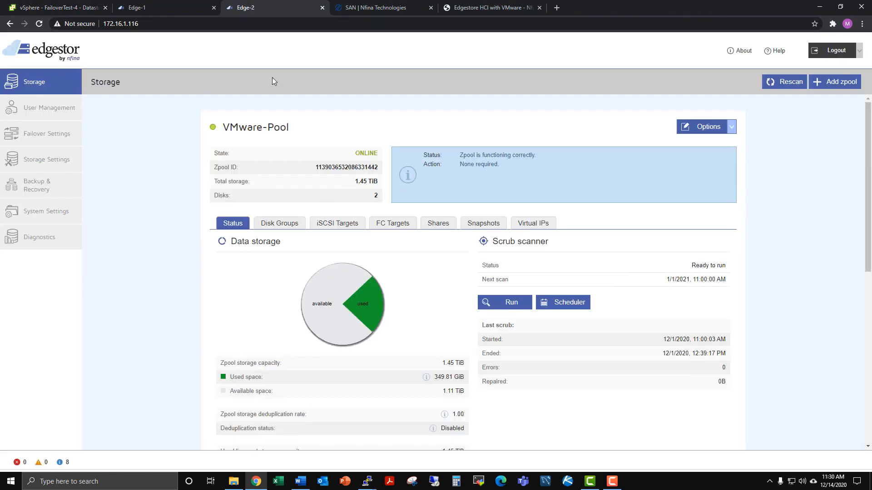
{"action": "left_click", "coordinate": [330, 231]}
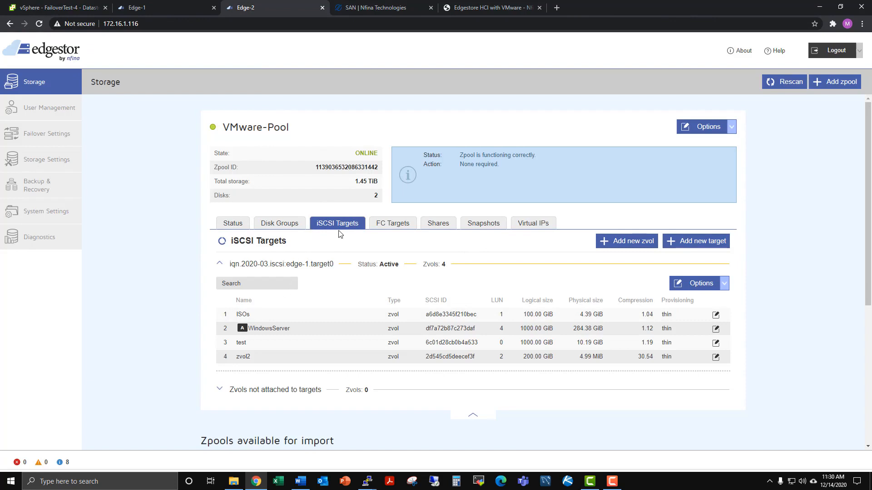
{"action": "left_click", "coordinate": [234, 223]}
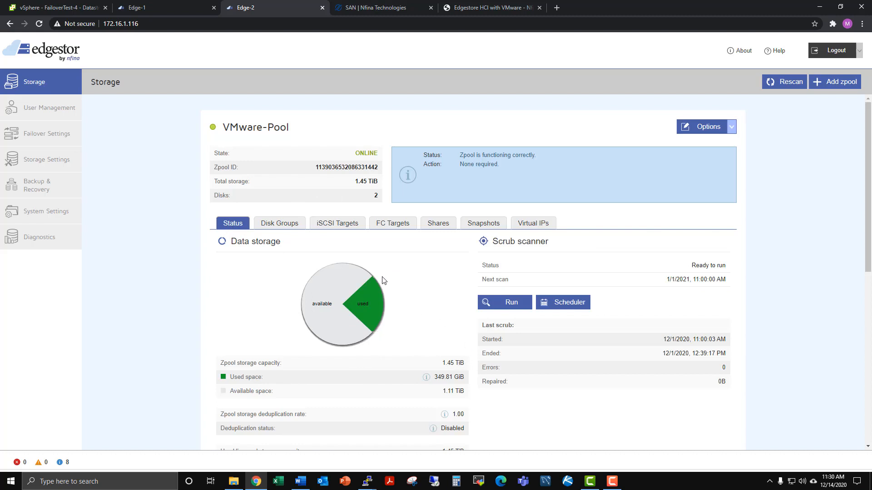
{"action": "left_click", "coordinate": [336, 224]}
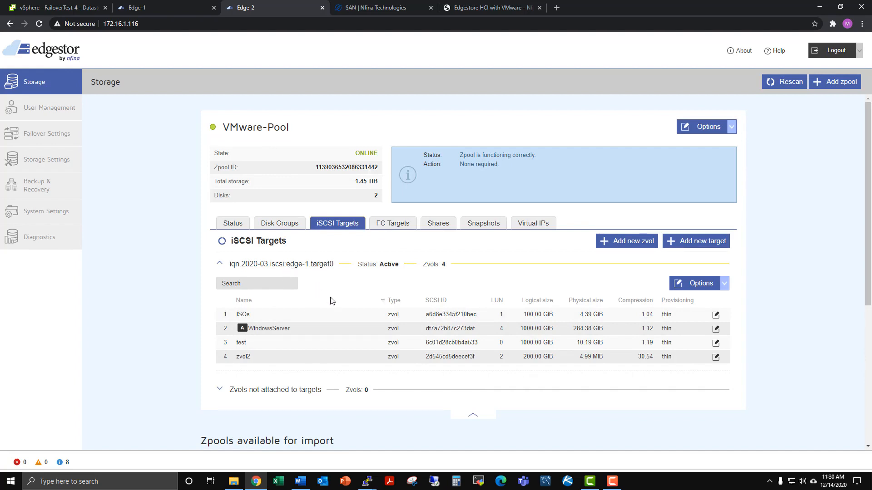
{"action": "left_click", "coordinate": [394, 226]}
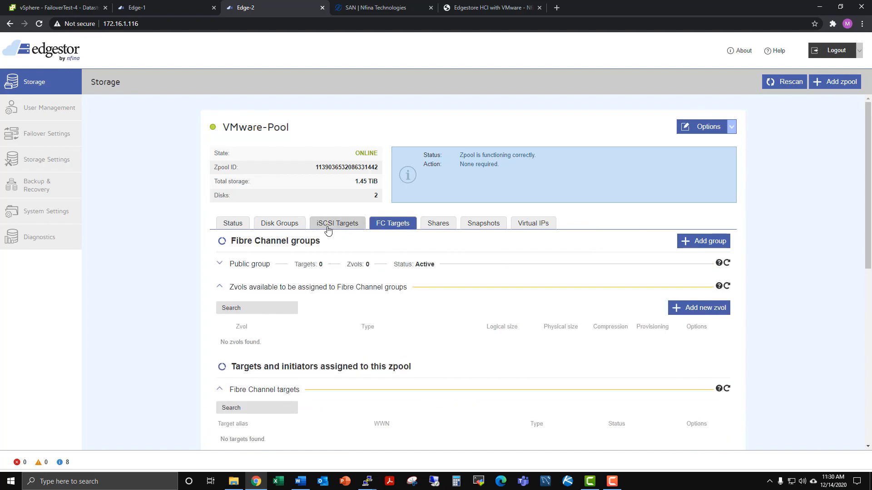
{"action": "left_click", "coordinate": [347, 224]}
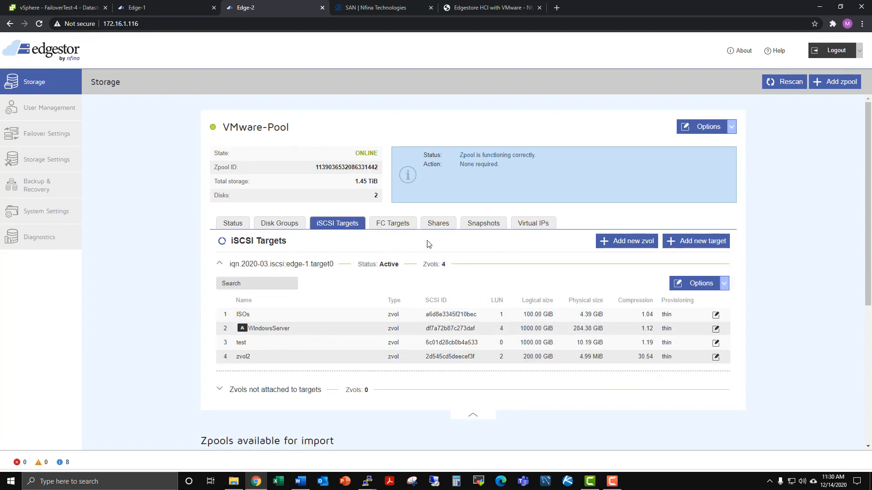
Step: Expand the test2 dataset to view its shares, and select address 172.16.20.21 among the pool's virtual IPs
{"action": "left_click", "coordinate": [436, 229]}
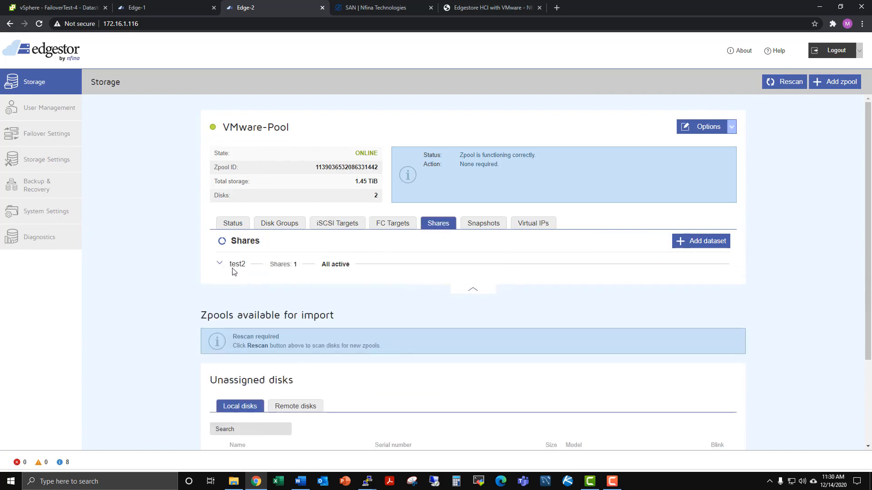
{"action": "left_click", "coordinate": [234, 266]}
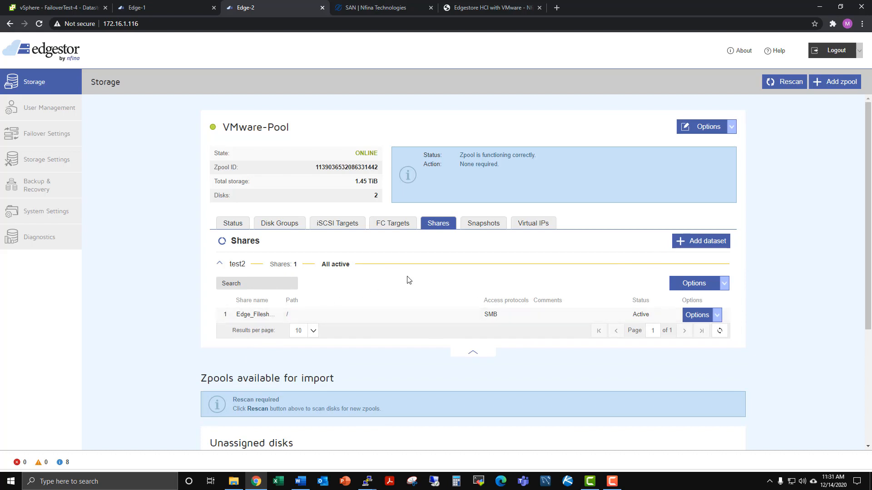
{"action": "left_click", "coordinate": [536, 225]}
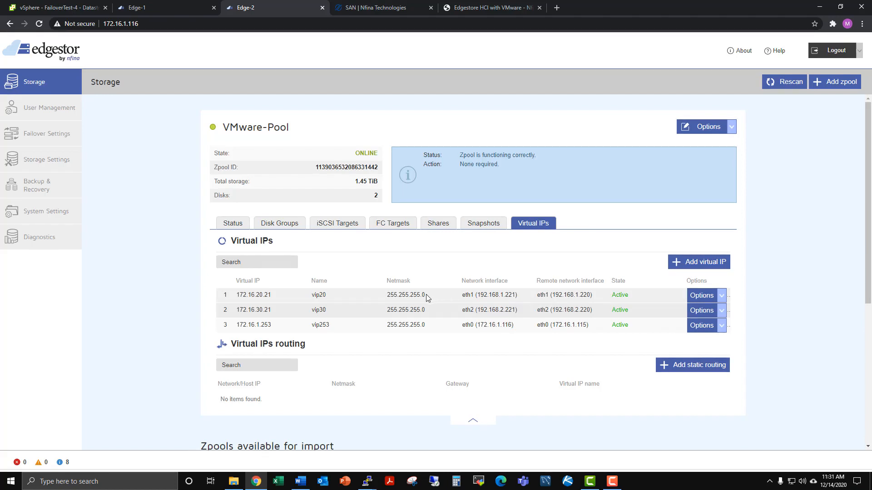
{"action": "double_click", "coordinate": [261, 298]}
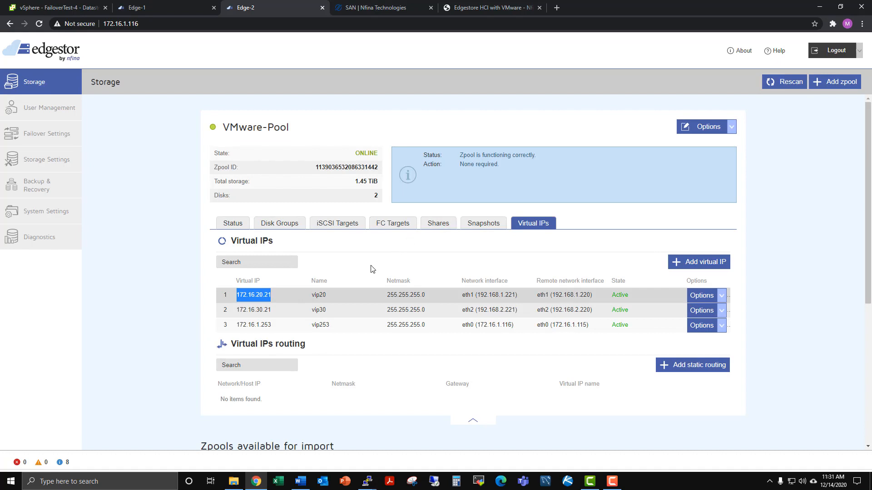
{"action": "left_click", "coordinate": [254, 301]}
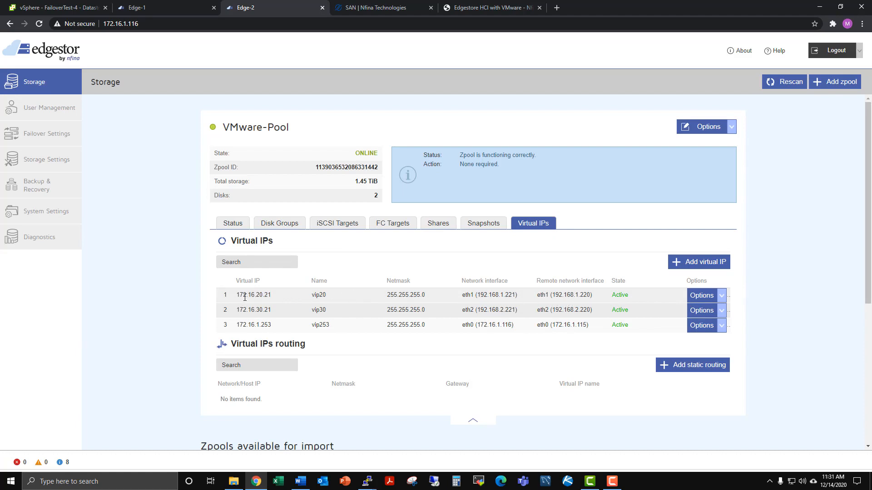
{"action": "left_click_drag", "start_coordinate": [267, 296], "coordinate": [270, 297]}
{"action": "left_click", "coordinate": [457, 302]}
{"action": "double_click", "coordinate": [262, 297]}
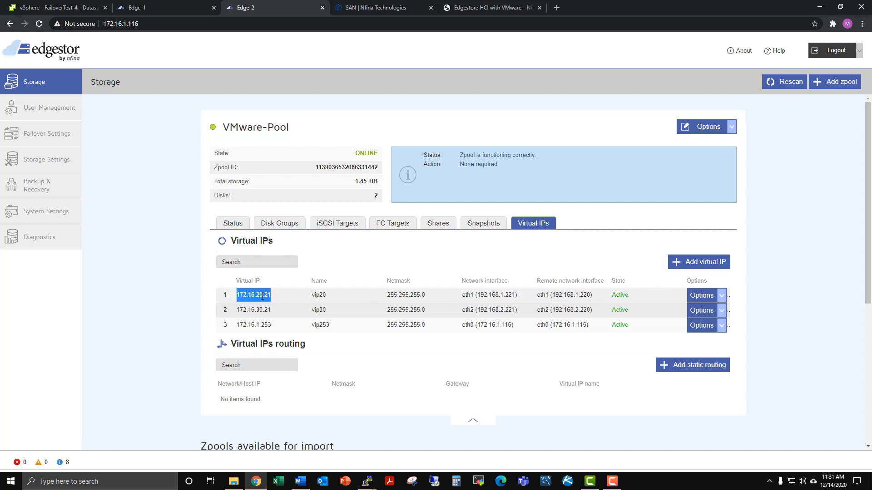
{"action": "left_click", "coordinate": [276, 297]}
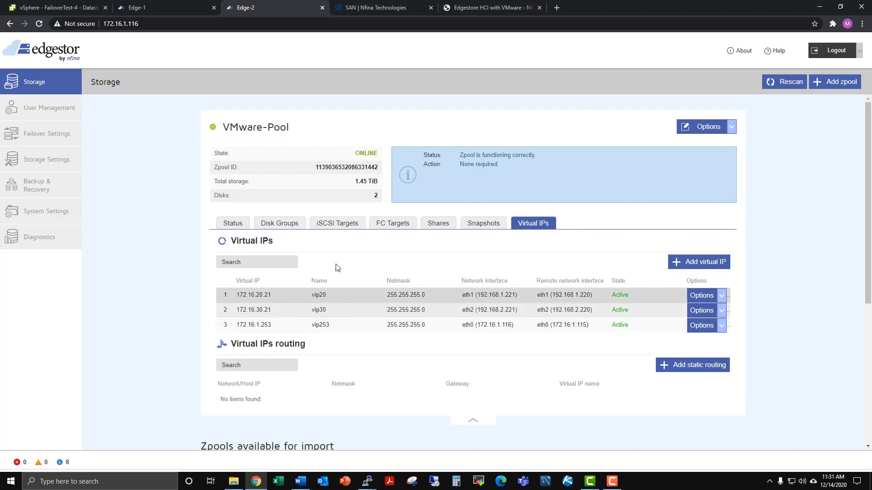
Step: Review the Active Directory and LDAP authentication settings, the share users and groups, and the CHAP authentication settings in User Management
{"action": "left_click", "coordinate": [62, 122]}
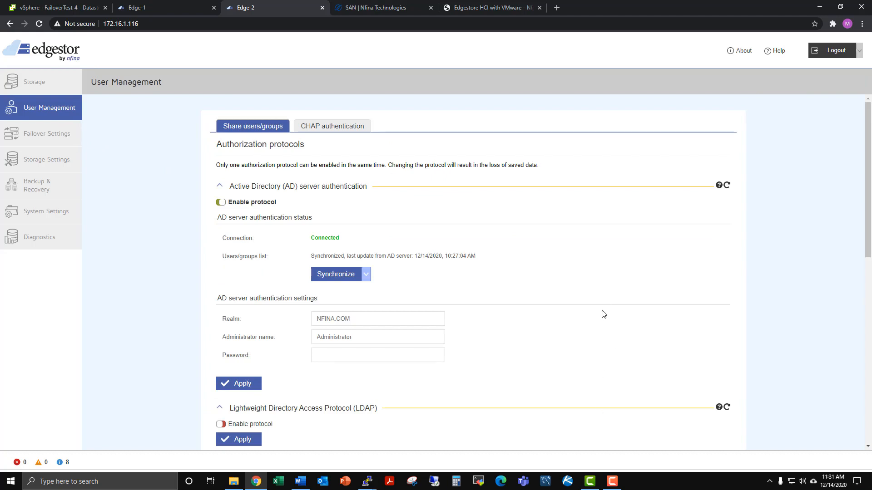
{"action": "scroll", "coordinate": [604, 314], "scroll_direction": "down", "scroll_amount": 1}
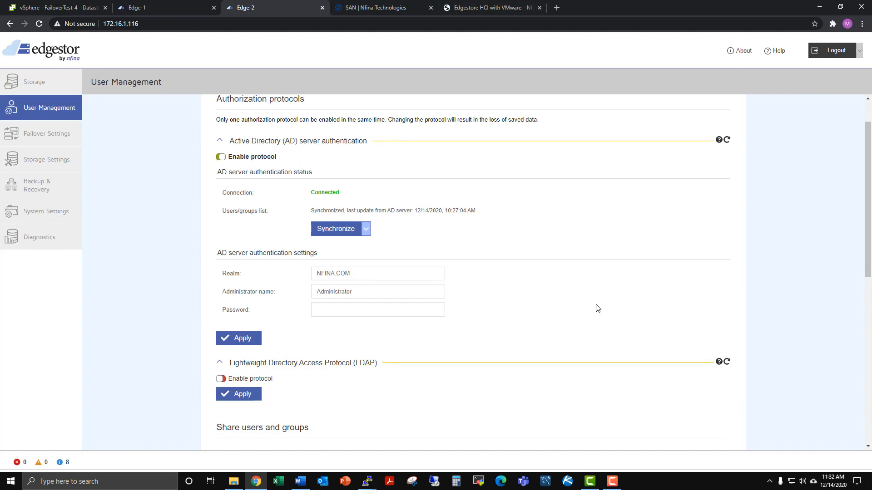
{"action": "scroll", "coordinate": [345, 423], "scroll_direction": "down", "scroll_amount": 1}
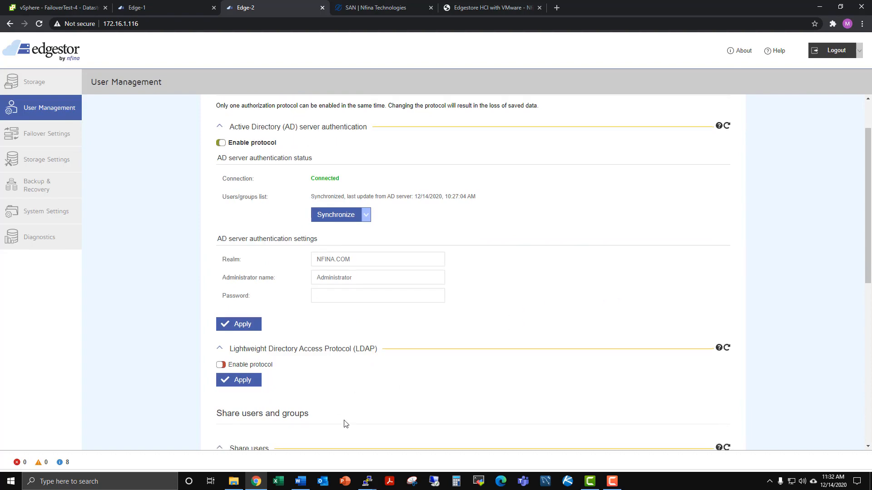
{"action": "scroll", "coordinate": [345, 424], "scroll_direction": "down", "scroll_amount": 2}
{"action": "scroll", "coordinate": [315, 359], "scroll_direction": "up", "scroll_amount": 3}
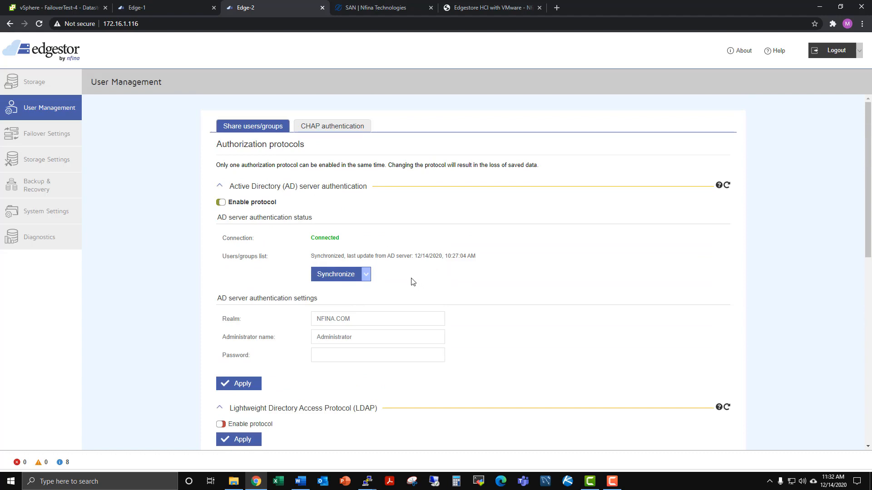
{"action": "scroll", "coordinate": [300, 308], "scroll_direction": "down", "scroll_amount": 2}
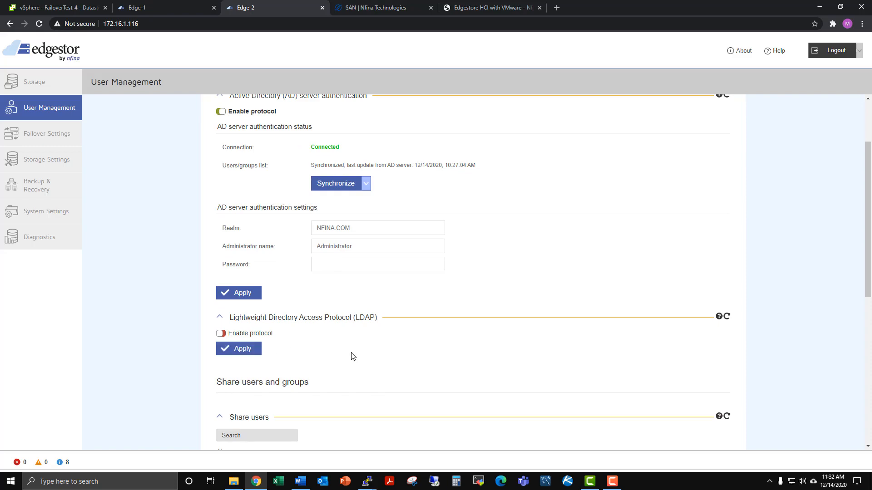
{"action": "scroll", "coordinate": [411, 372], "scroll_direction": "down", "scroll_amount": 3}
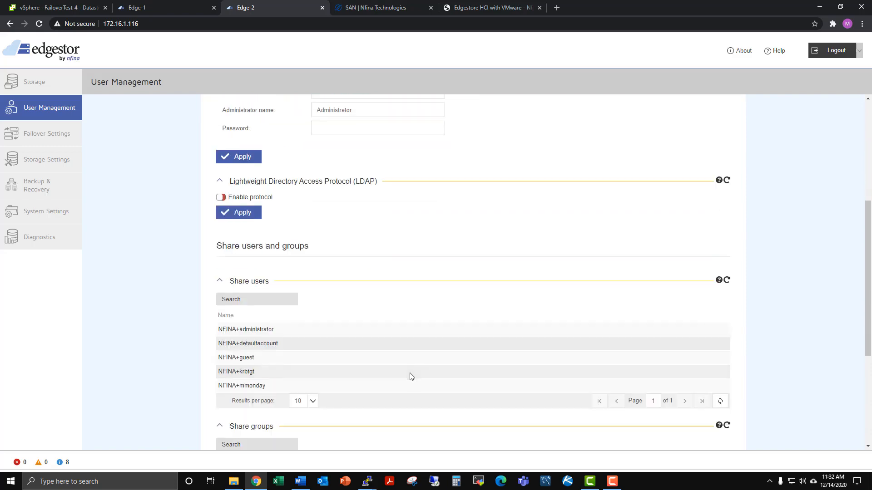
{"action": "scroll", "coordinate": [410, 377], "scroll_direction": "down", "scroll_amount": 3}
{"action": "scroll", "coordinate": [428, 379], "scroll_direction": "up", "scroll_amount": 8}
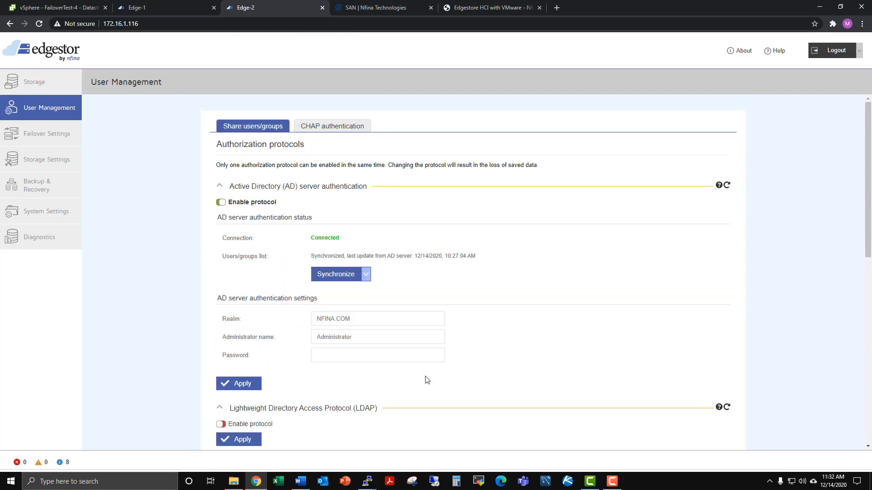
{"action": "left_click", "coordinate": [345, 129]}
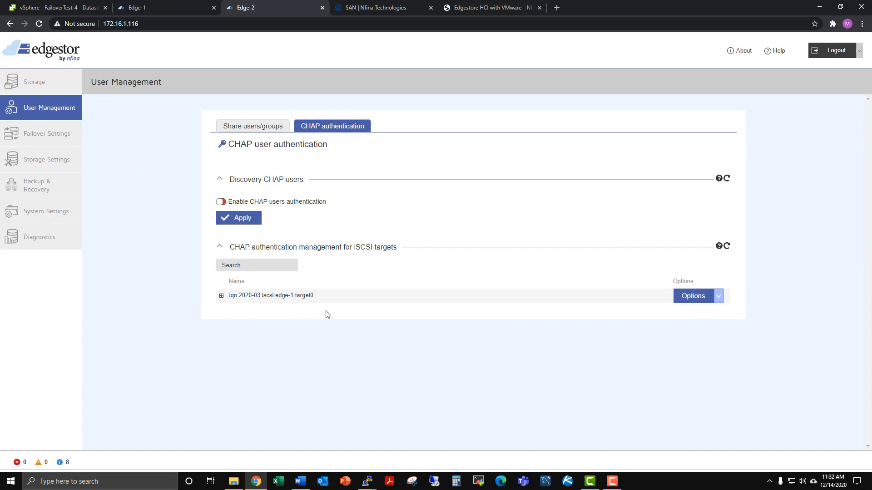
Step: Start a new zpool on Edge-2 and add a single-group mirror of disks sde, sdg, sdl (remote) and sdm (remote) as its data group
{"action": "left_click", "coordinate": [46, 90]}
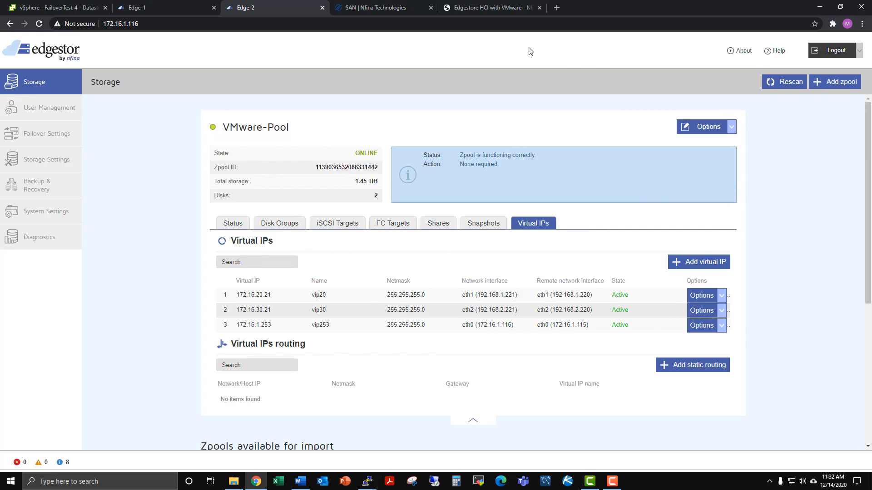
{"action": "left_click", "coordinate": [160, 9]}
{"action": "left_click", "coordinate": [246, 8]}
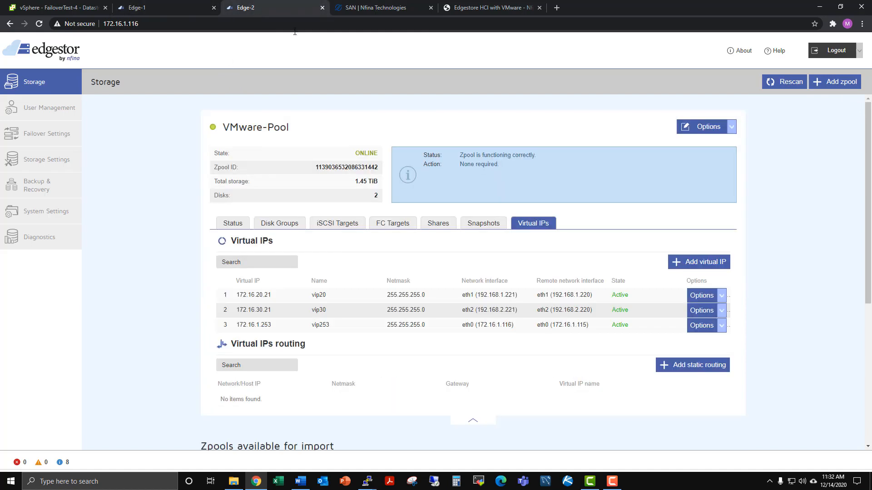
{"action": "left_click", "coordinate": [842, 86]}
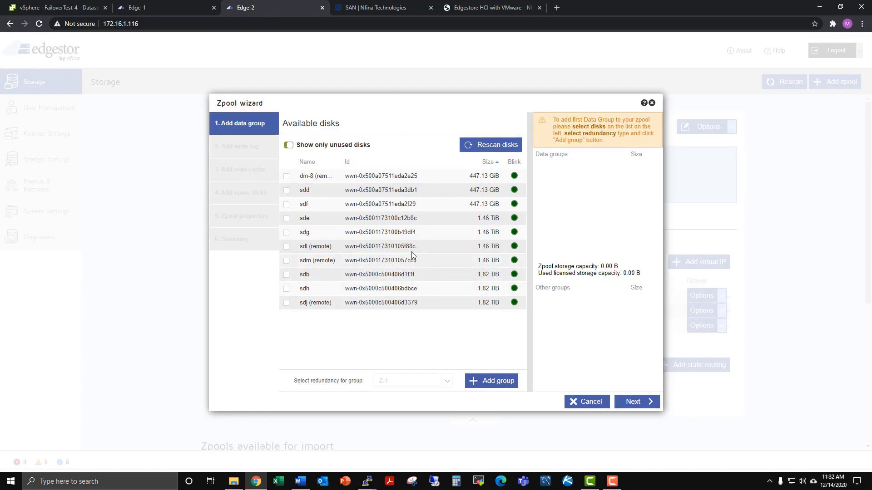
{"action": "left_click", "coordinate": [287, 218]}
{"action": "left_click", "coordinate": [286, 232]}
{"action": "left_click", "coordinate": [286, 246]}
{"action": "left_click", "coordinate": [287, 260]}
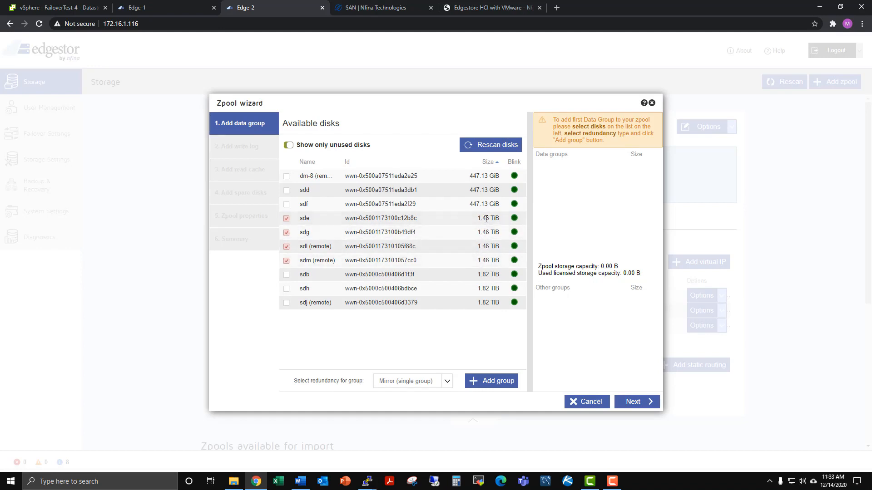
{"action": "left_click", "coordinate": [494, 386]}
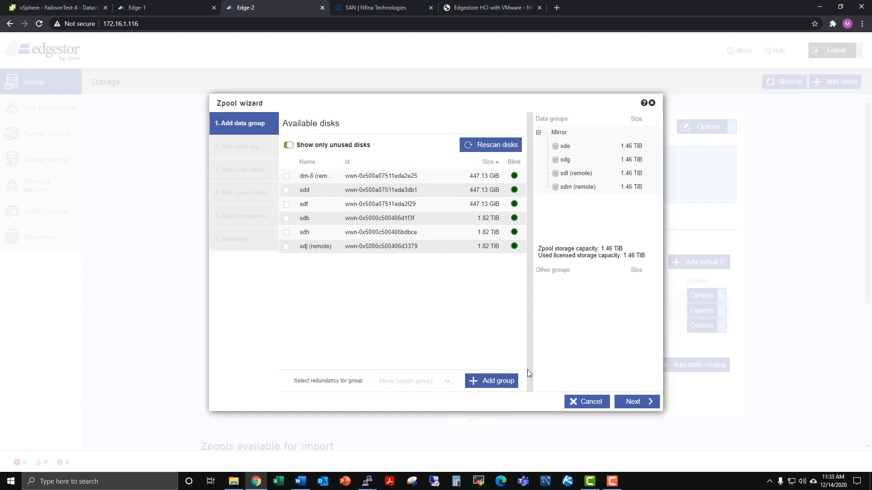
Step: Add a mirrored write log to the new zpool using disks sdd and dm-8 (remote)
{"action": "left_click", "coordinate": [655, 402]}
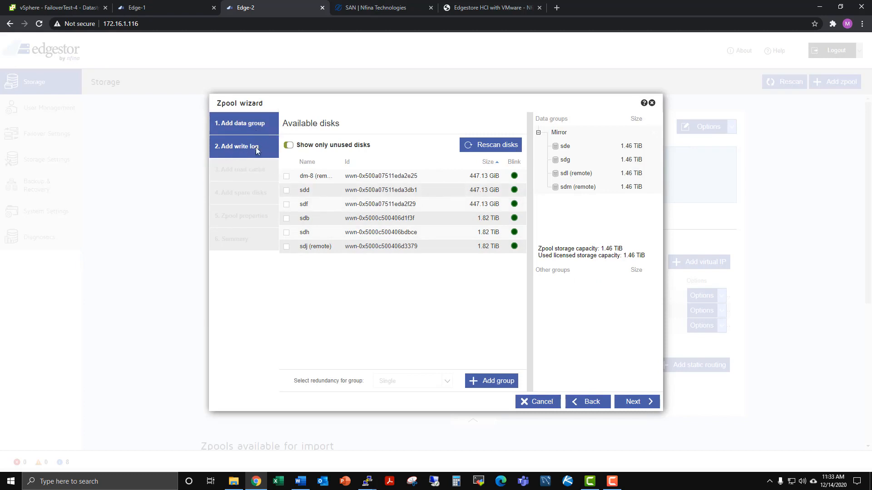
{"action": "left_click", "coordinate": [286, 189]}
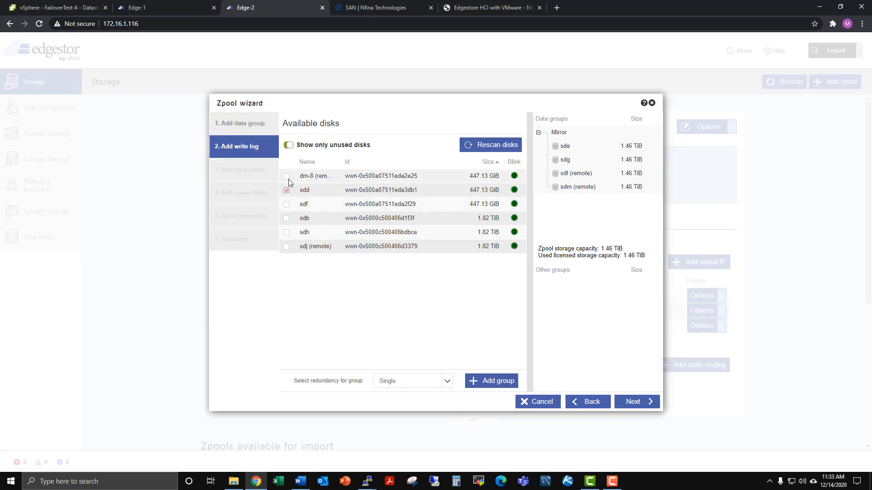
{"action": "left_click", "coordinate": [287, 176]}
{"action": "left_click", "coordinate": [493, 385]}
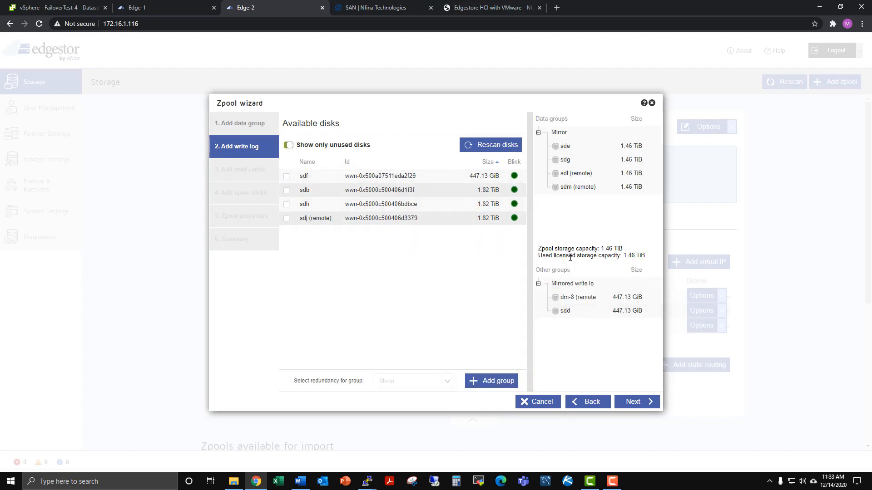
Step: Accept the write log and continue to the zpool properties without adding a read cache or spare disks
{"action": "left_click", "coordinate": [637, 404]}
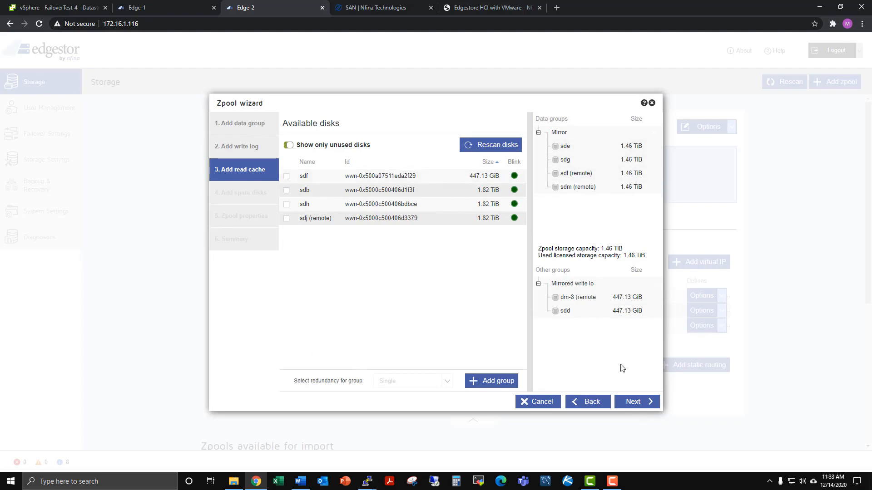
{"action": "left_click", "coordinate": [629, 410]}
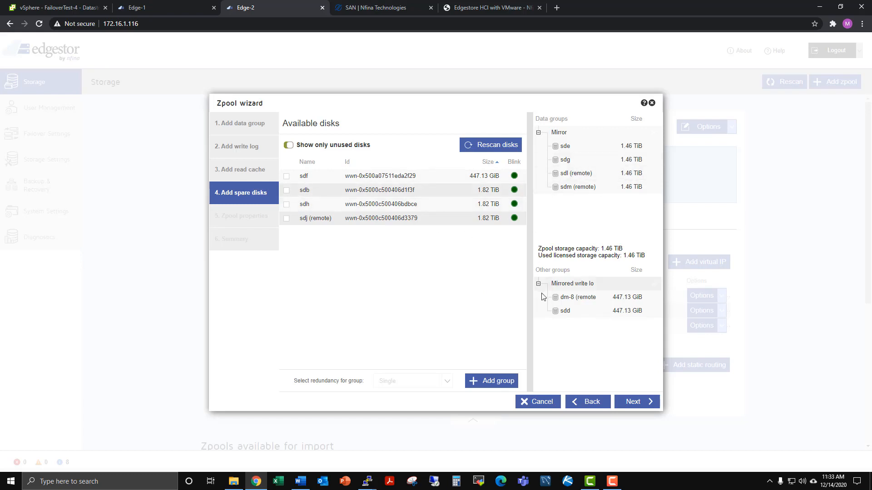
{"action": "left_click", "coordinate": [632, 402]}
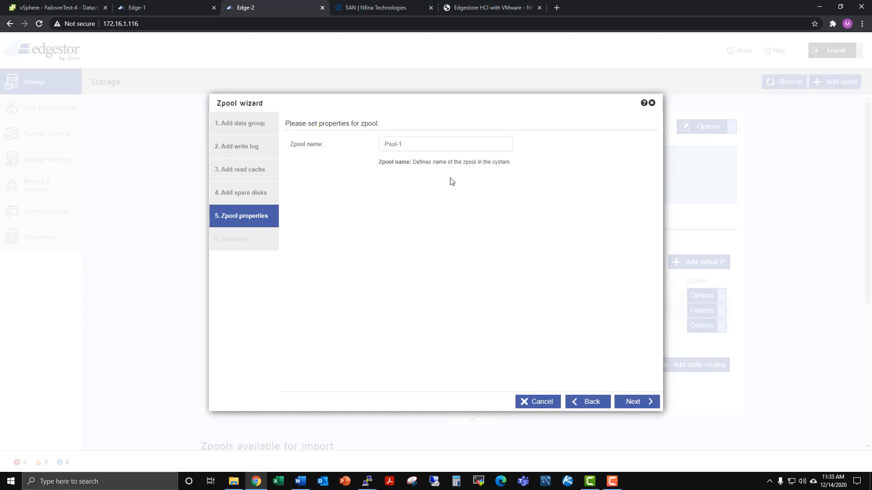
Step: Name the new zpool DemoPool and create it
{"action": "left_click_drag", "start_coordinate": [449, 149], "coordinate": [364, 142]}
{"action": "left_click", "coordinate": [364, 142]}
{"action": "left_click_drag", "start_coordinate": [421, 145], "coordinate": [384, 143]}
{"action": "type", "text": "DemoPool"}
{"action": "left_click", "coordinate": [643, 401]}
{"action": "left_click", "coordinate": [642, 402]}
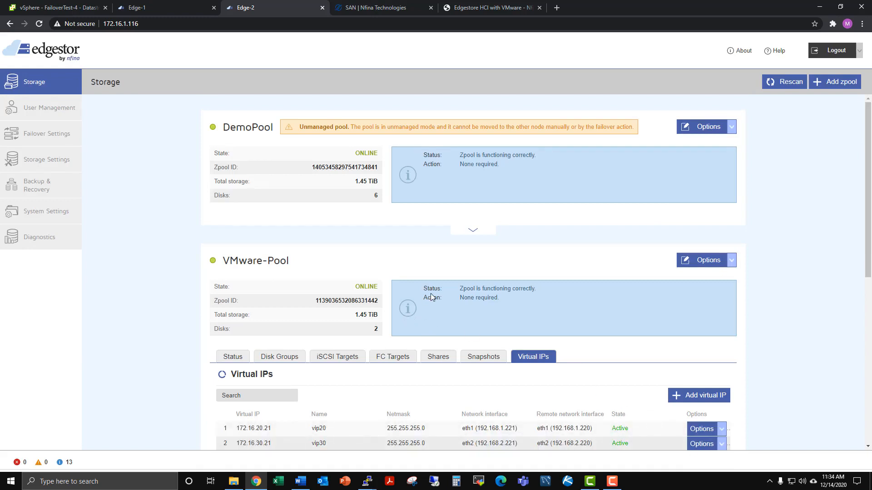
Step: Expand DemoPool and review its data storage status and disk groups health
{"action": "left_click", "coordinate": [472, 231]}
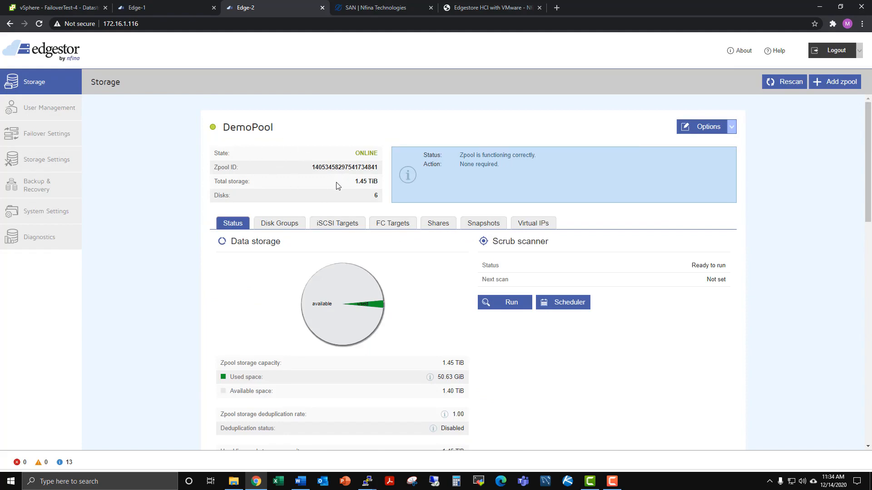
{"action": "scroll", "coordinate": [346, 272], "scroll_direction": "down", "scroll_amount": 8}
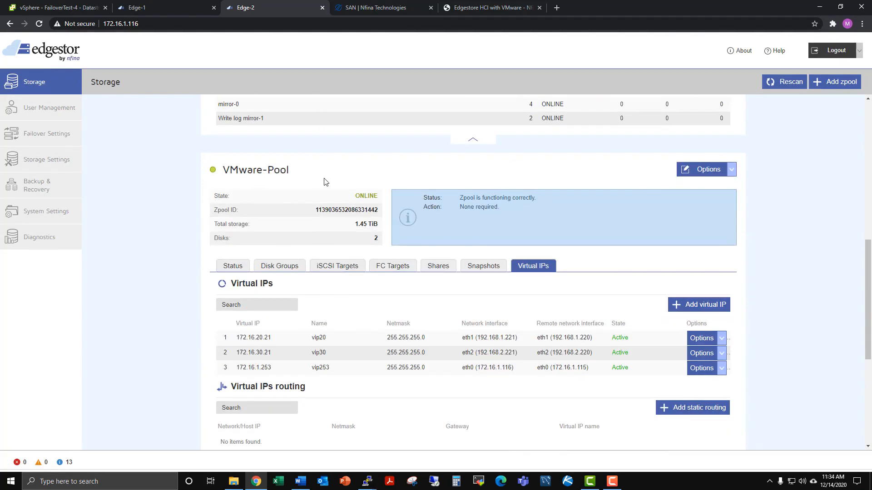
{"action": "scroll", "coordinate": [388, 293], "scroll_direction": "up", "scroll_amount": 5}
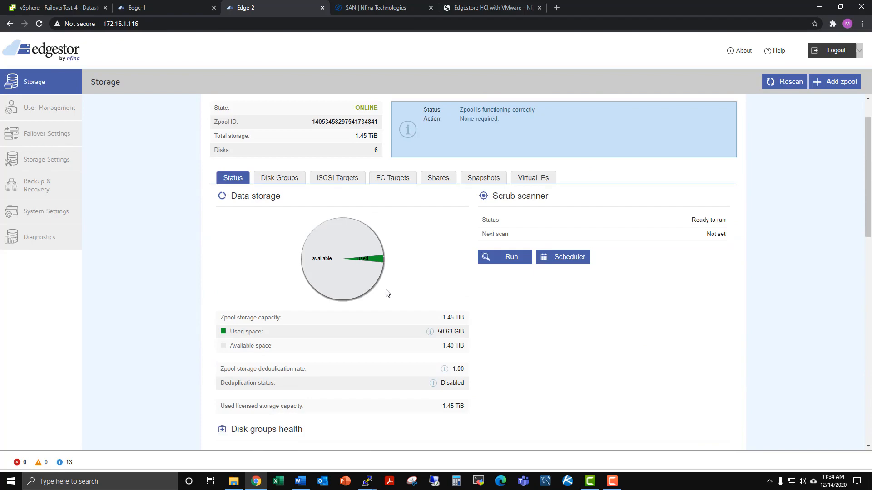
{"action": "scroll", "coordinate": [386, 296], "scroll_direction": "down", "scroll_amount": 2}
{"action": "scroll", "coordinate": [385, 295], "scroll_direction": "up", "scroll_amount": 2}
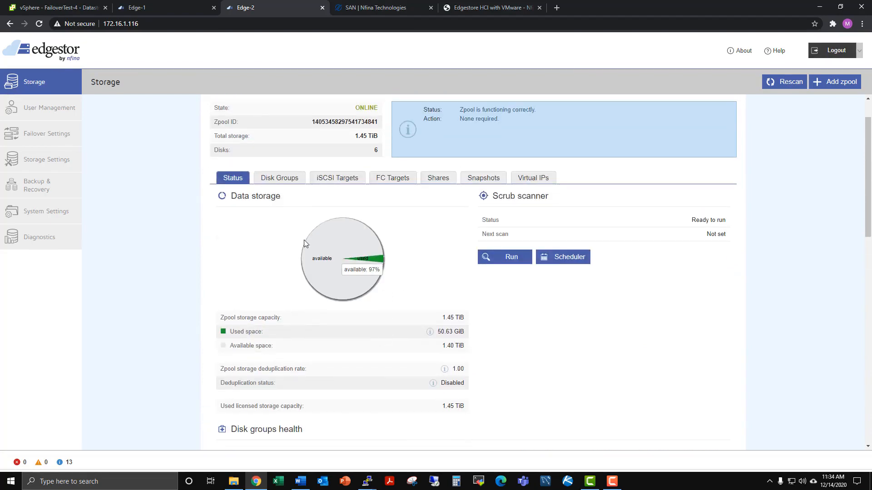
Step: Expand the mirror-0 and Write logs disk groups of DemoPool and review their member disks
{"action": "left_click", "coordinate": [280, 178]}
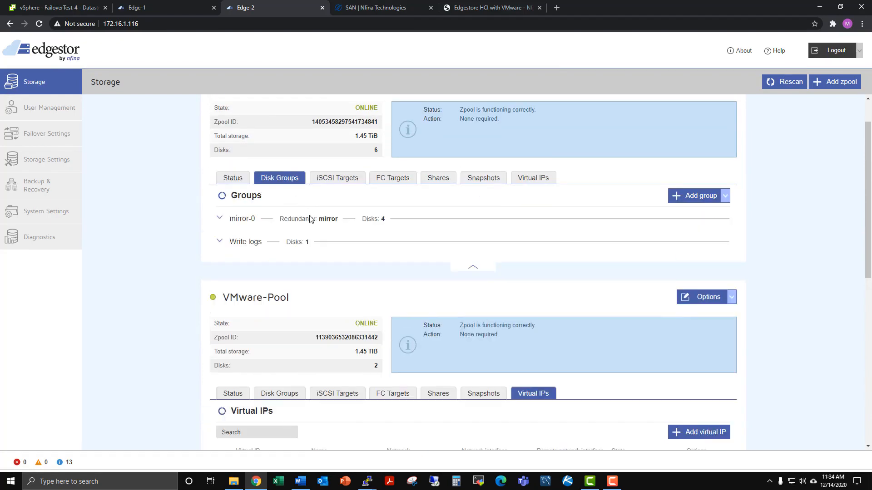
{"action": "left_click", "coordinate": [226, 243]}
{"action": "left_click", "coordinate": [219, 218]}
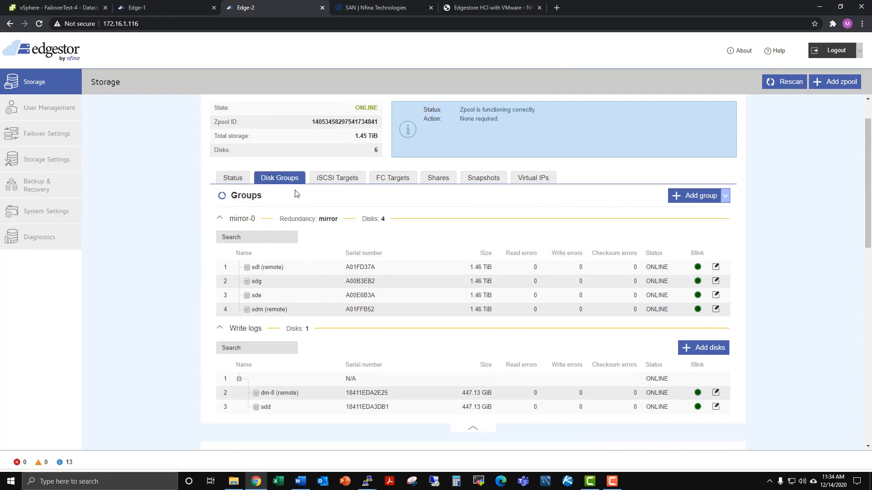
{"action": "scroll", "coordinate": [380, 328], "scroll_direction": "up", "scroll_amount": 1}
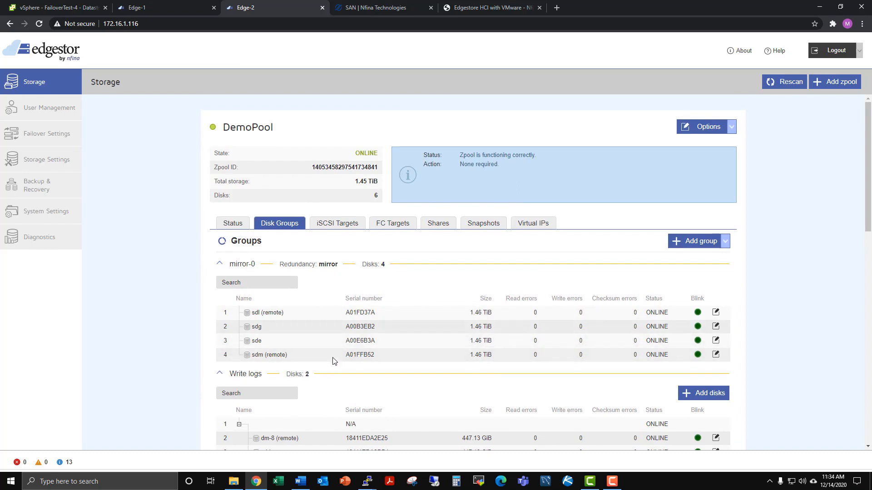
{"action": "scroll", "coordinate": [333, 361], "scroll_direction": "down", "scroll_amount": 1}
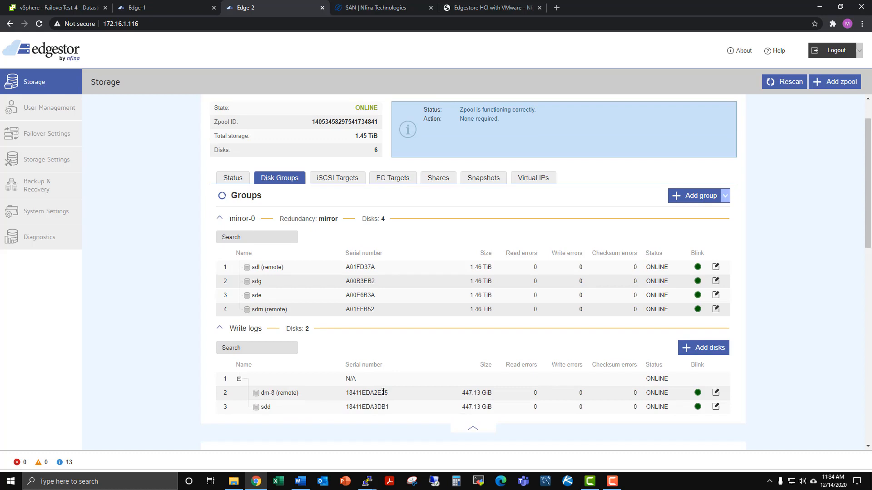
{"action": "scroll", "coordinate": [383, 393], "scroll_direction": "up", "scroll_amount": 1}
Step: Check DemoPool's iSCSI targets, shares and virtual IPs, and return to its iSCSI targets
{"action": "left_click", "coordinate": [347, 225]}
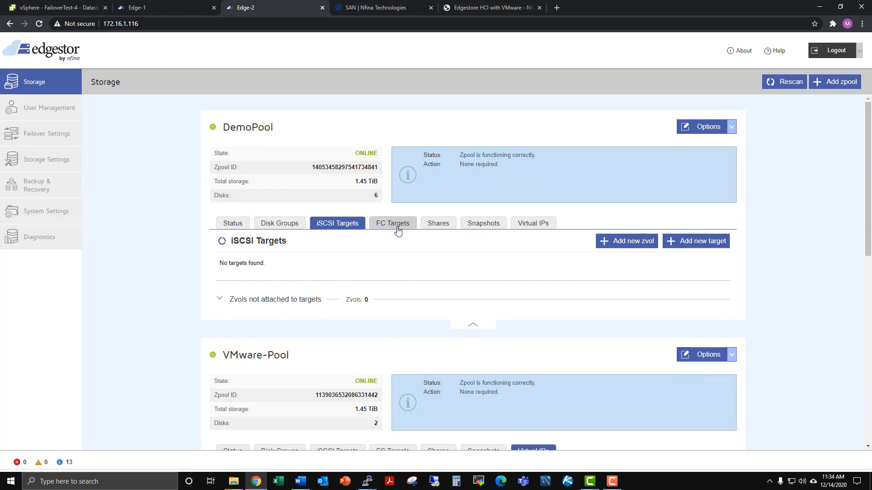
{"action": "left_click", "coordinate": [437, 225]}
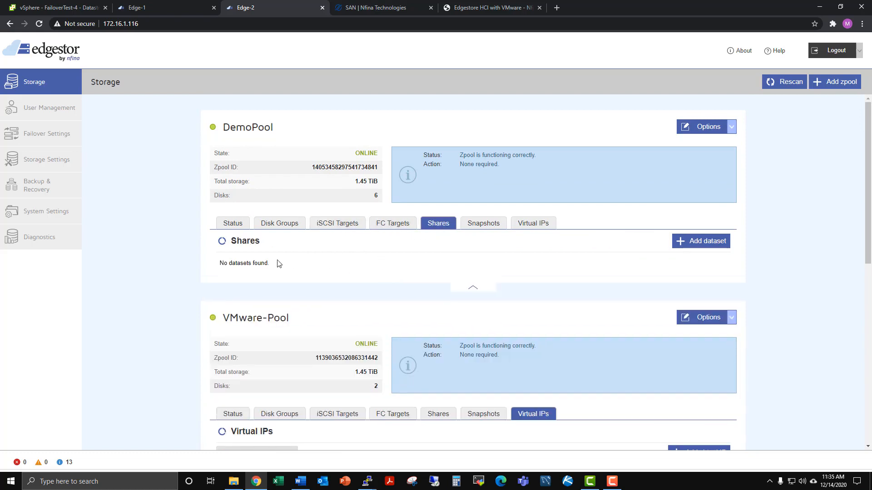
{"action": "left_click", "coordinate": [522, 227]}
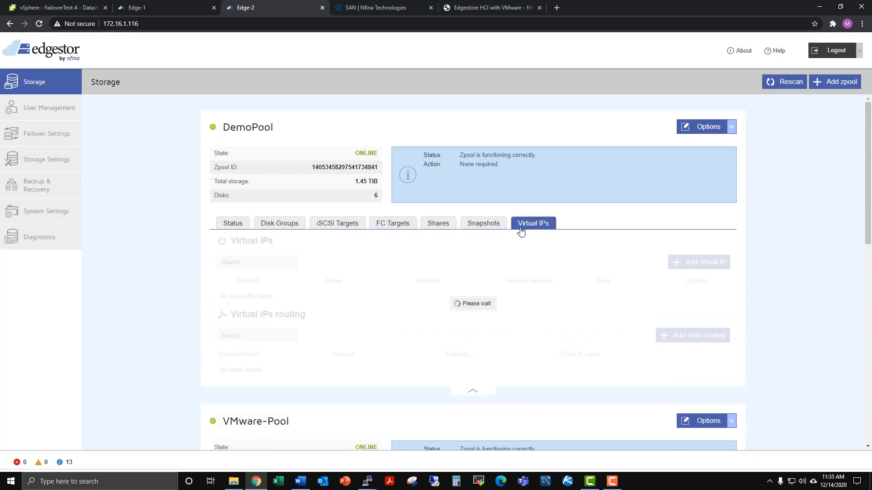
{"action": "left_click", "coordinate": [336, 225]}
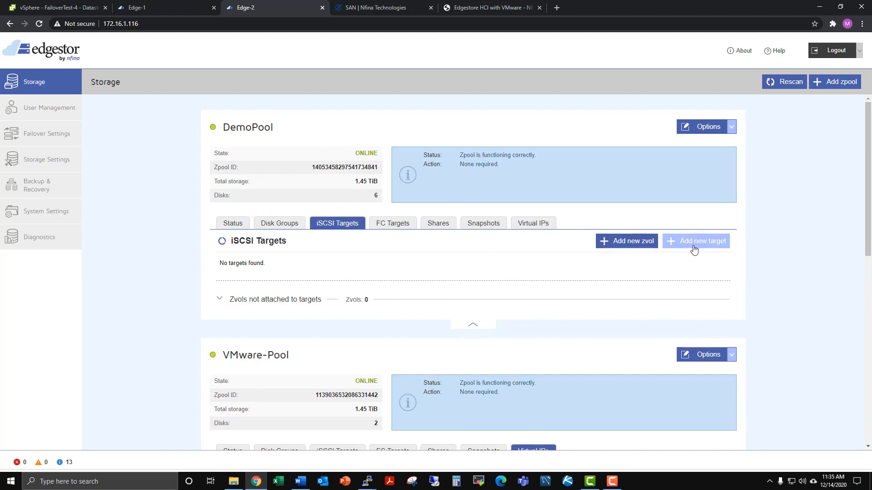
Step: Start a new iSCSI target in DemoPool with the default name and add a 5000 GiB thin-provisioned zvol named demovol
{"action": "left_click", "coordinate": [674, 247]}
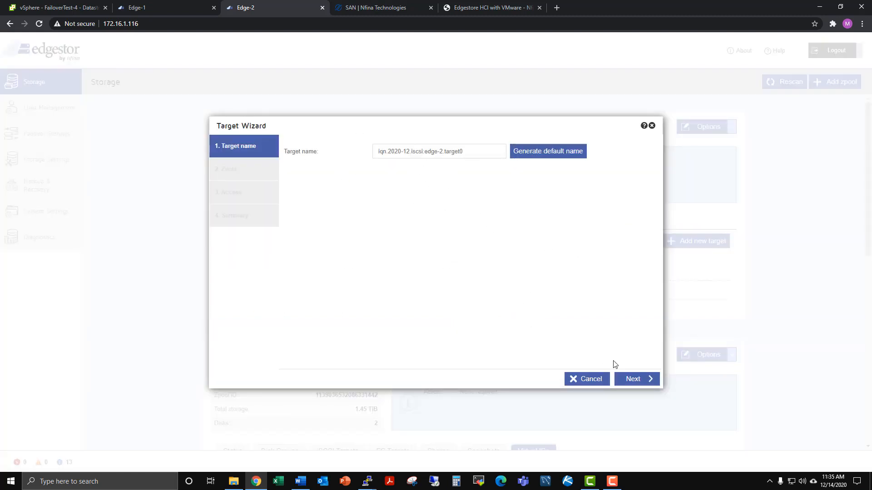
{"action": "left_click", "coordinate": [636, 380]}
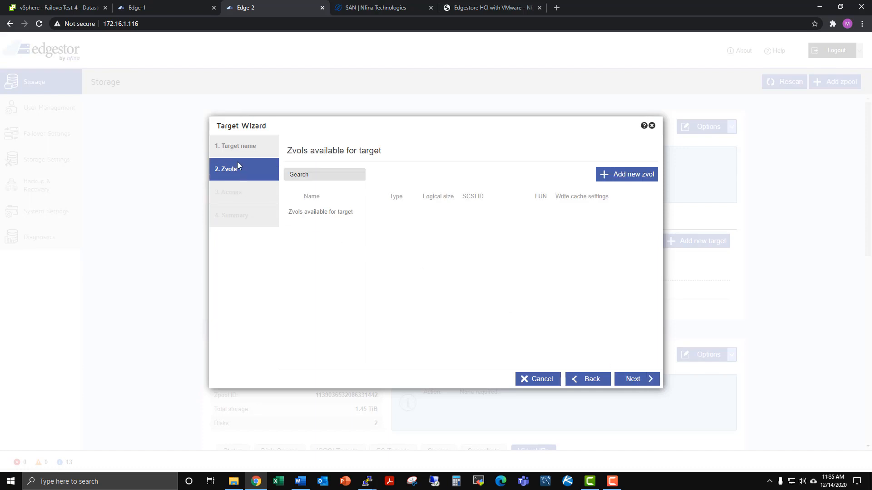
{"action": "left_click", "coordinate": [641, 178]}
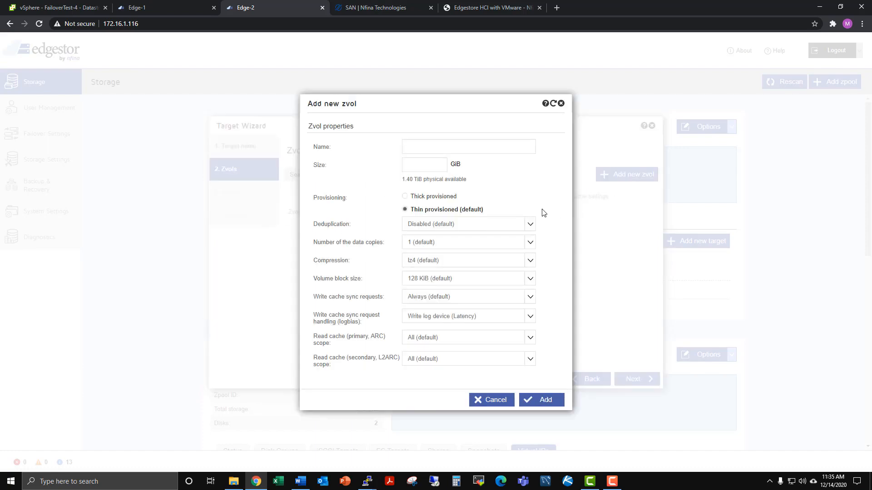
{"action": "left_click", "coordinate": [480, 148]}
{"action": "type", "text": "demovol"}
{"action": "left_click", "coordinate": [435, 167]}
{"action": "left_click", "coordinate": [482, 283]}
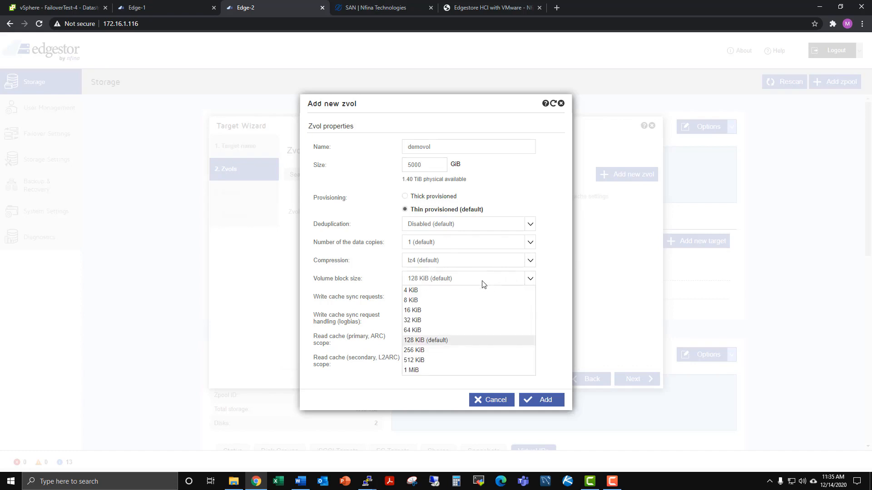
{"action": "left_click", "coordinate": [482, 285]}
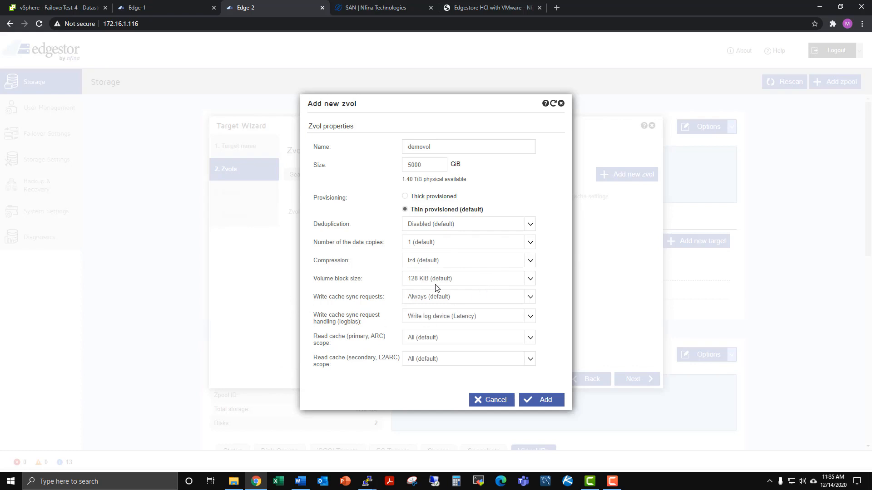
{"action": "left_click", "coordinate": [548, 404]}
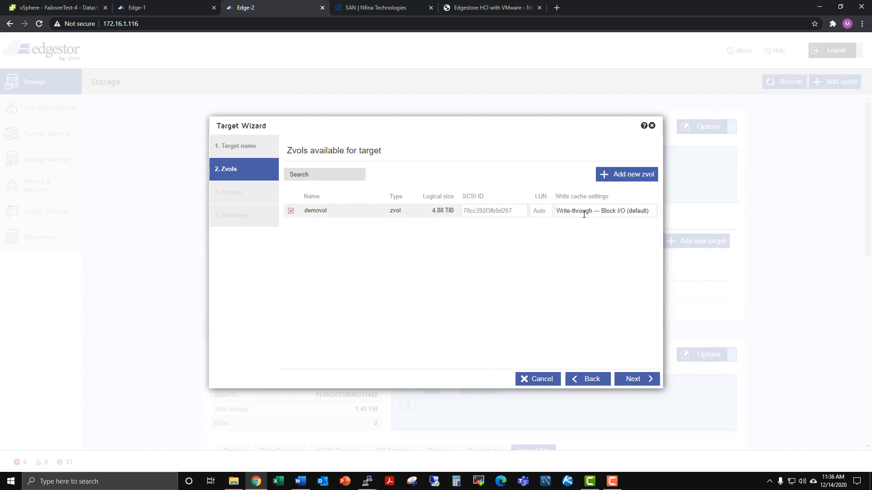
Step: Keep demovol attached, leave CHAP authentication and IP restrictions disabled, and create the target
{"action": "left_click", "coordinate": [630, 380]}
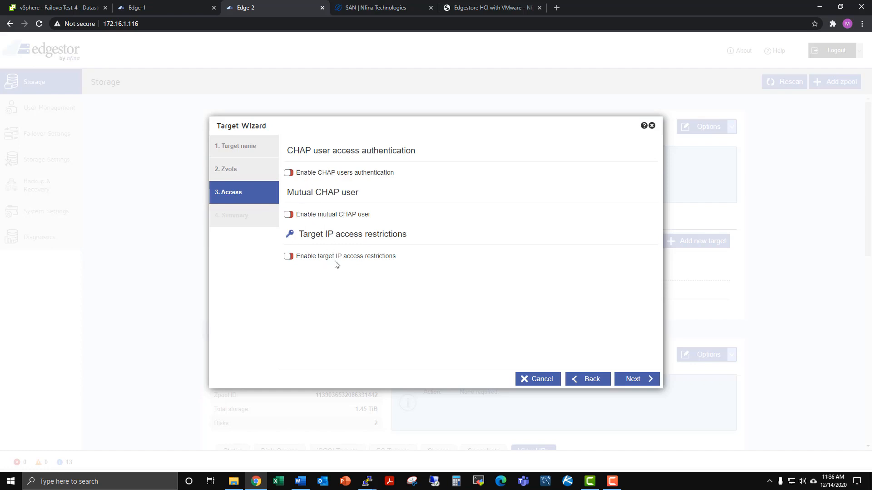
{"action": "left_click", "coordinate": [638, 384]}
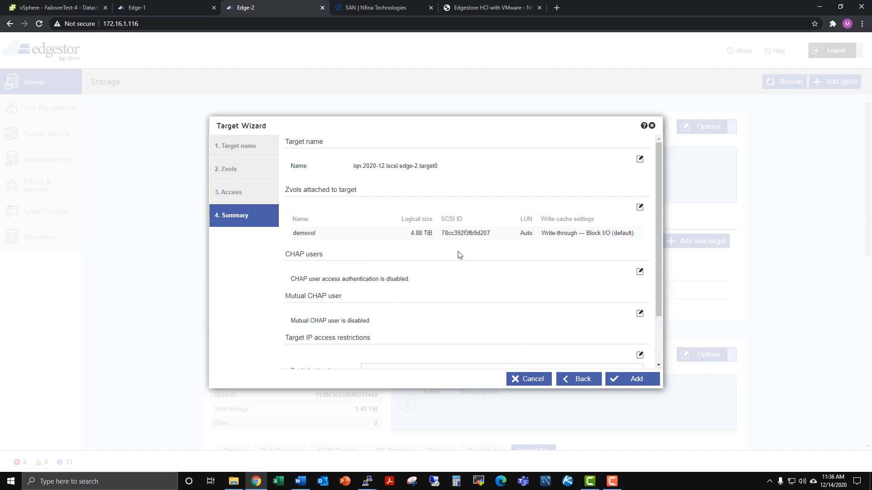
{"action": "scroll", "coordinate": [580, 335], "scroll_direction": "down", "scroll_amount": 3}
{"action": "left_click", "coordinate": [633, 383]}
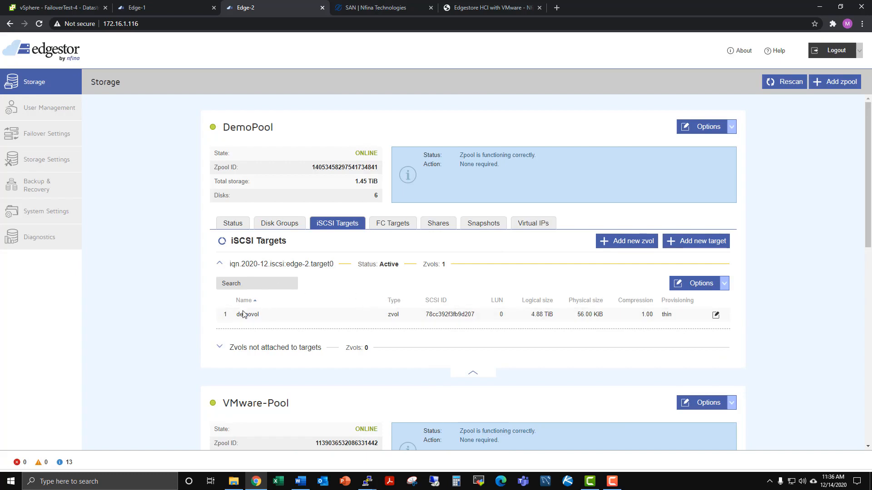
Step: Review the demovol entry in the new target, highlighting its name and physical size
{"action": "double_click", "coordinate": [258, 315]}
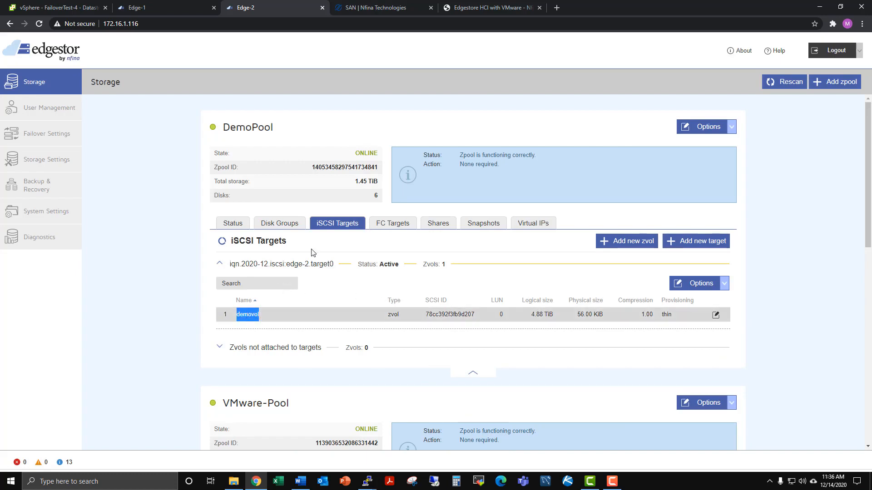
{"action": "left_click", "coordinate": [328, 333]}
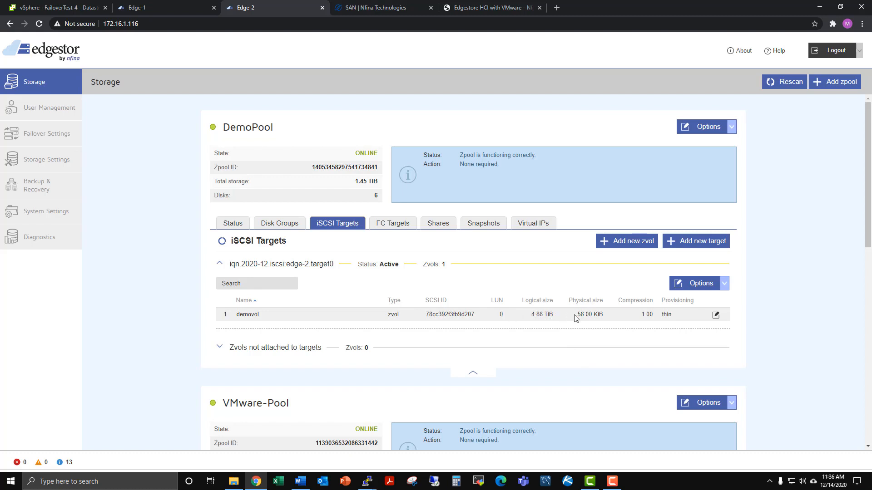
{"action": "left_click_drag", "start_coordinate": [574, 316], "coordinate": [604, 315]}
{"action": "left_click", "coordinate": [596, 315]}
Step: Check DemoPool's storage status and virtual IPs, and return to the iSCSI target listing
{"action": "left_click", "coordinate": [233, 224]}
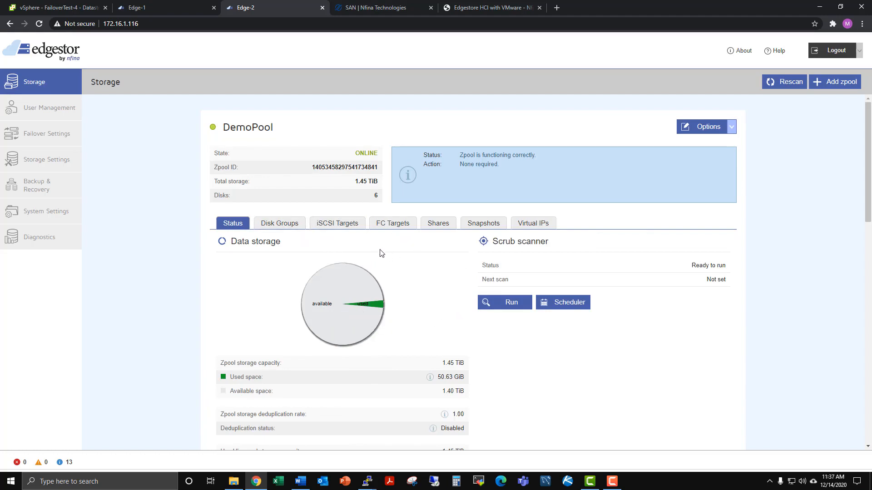
{"action": "left_click", "coordinate": [525, 232]}
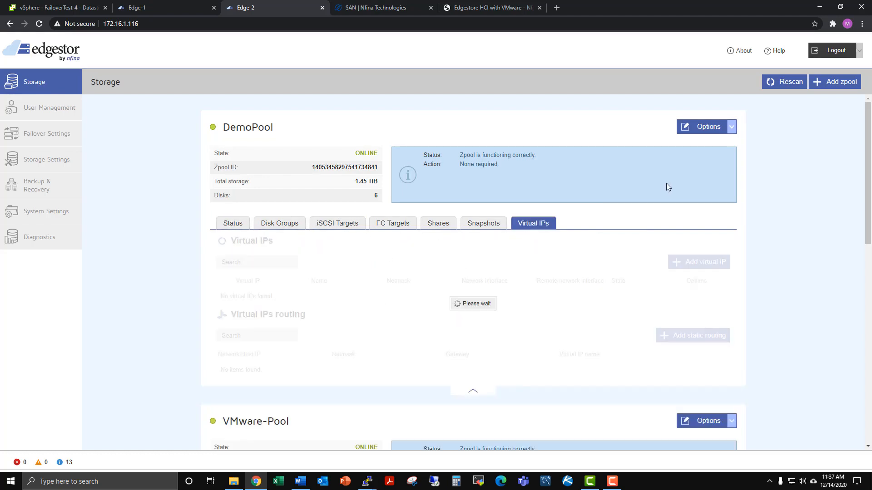
{"action": "left_click", "coordinate": [337, 226]}
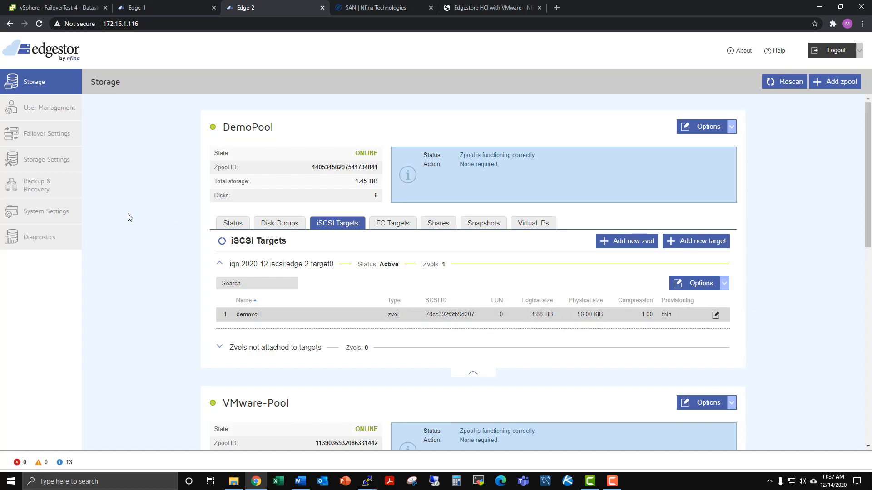
Step: Start a new replication task in Backup & Recovery with DemoPool/demovol as the source resource
{"action": "left_click", "coordinate": [37, 192]}
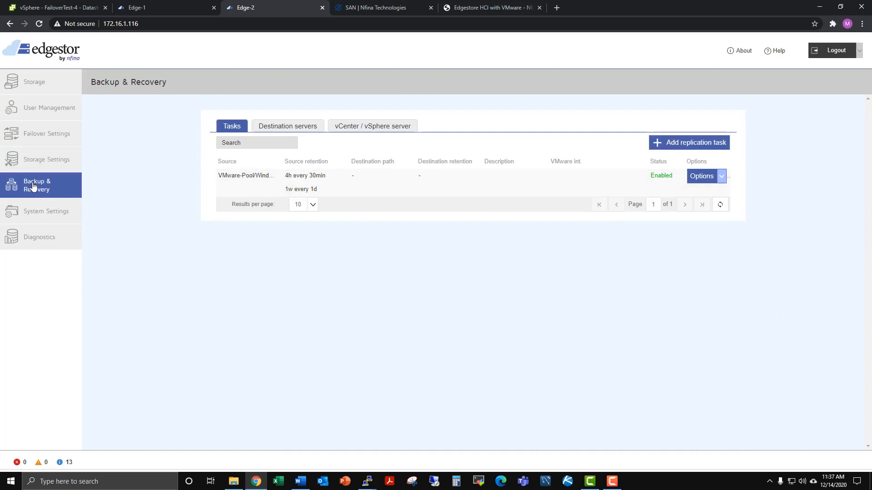
{"action": "left_click", "coordinate": [681, 145]}
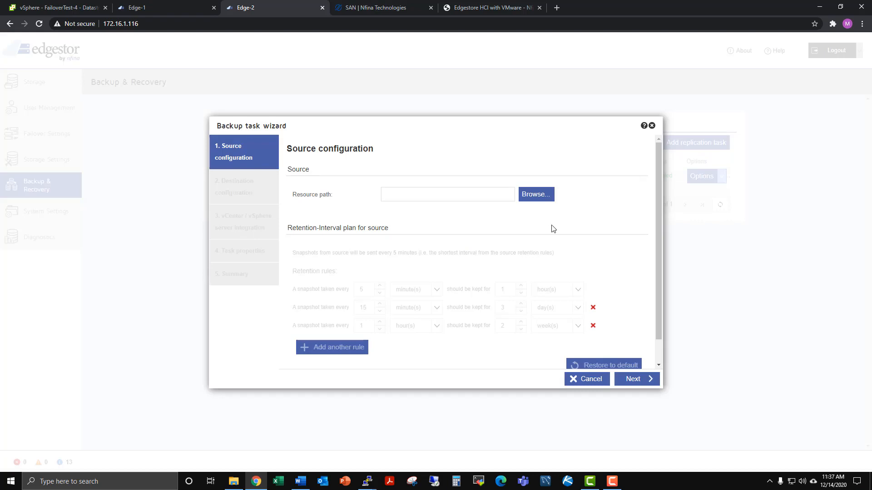
{"action": "left_click", "coordinate": [547, 198]}
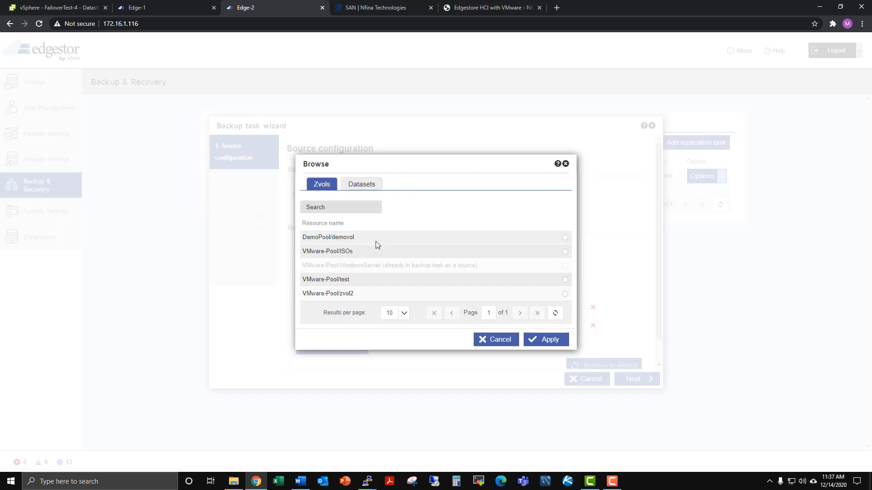
{"action": "left_click", "coordinate": [565, 238]}
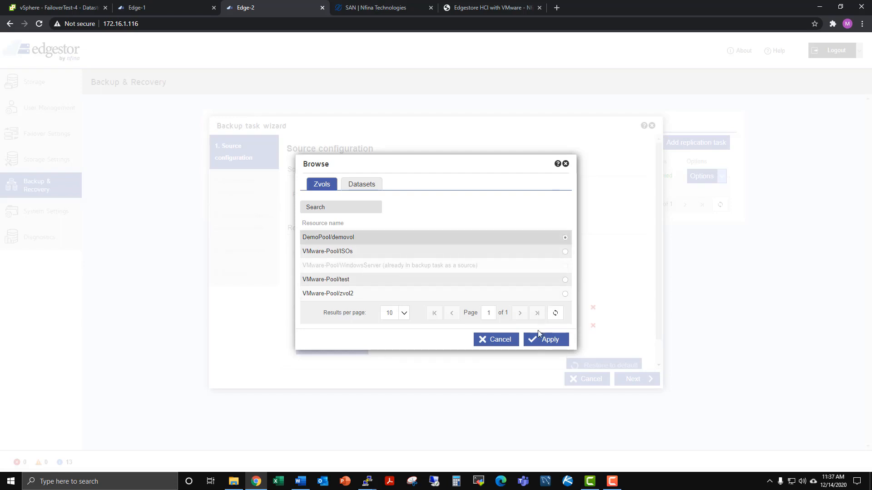
{"action": "left_click", "coordinate": [538, 342]}
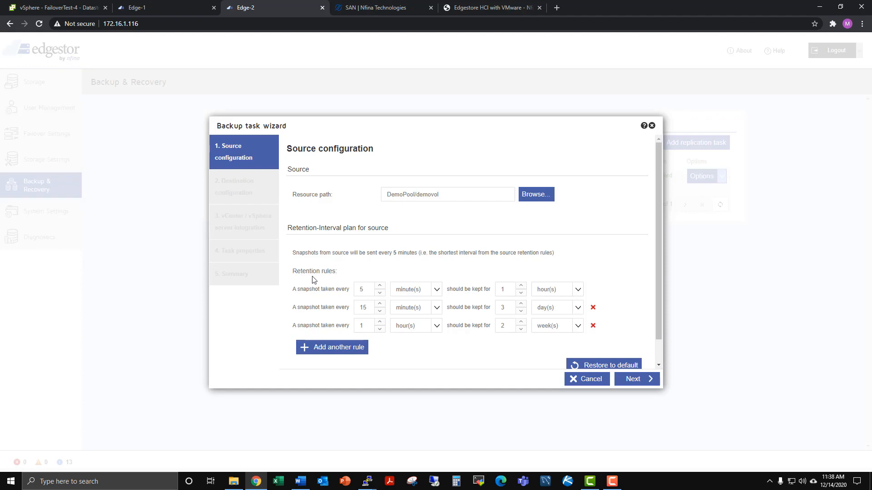
Step: Remove the 1-hour and 15-minute source retention rules, keeping only the 5-minute rule, and continue to the destination configuration
{"action": "left_click_drag", "start_coordinate": [312, 287], "coordinate": [335, 287]}
{"action": "left_click", "coordinate": [335, 287]}
{"action": "left_click", "coordinate": [592, 326]}
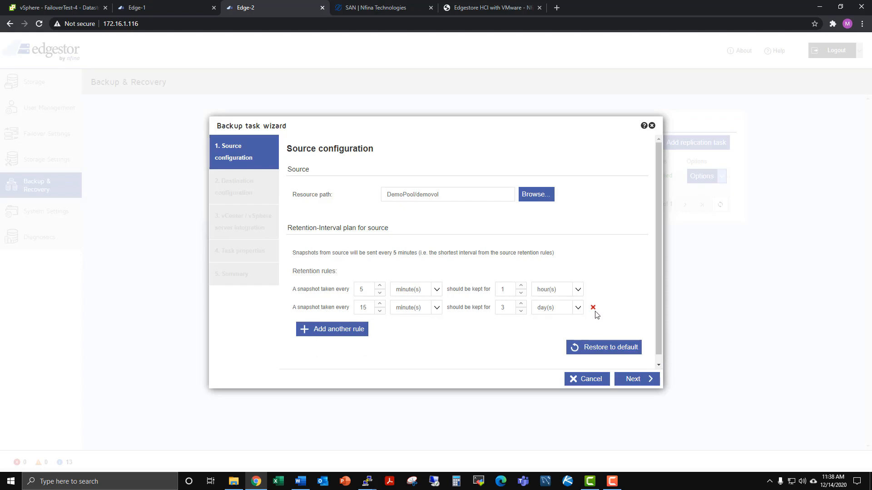
{"action": "left_click", "coordinate": [592, 308]}
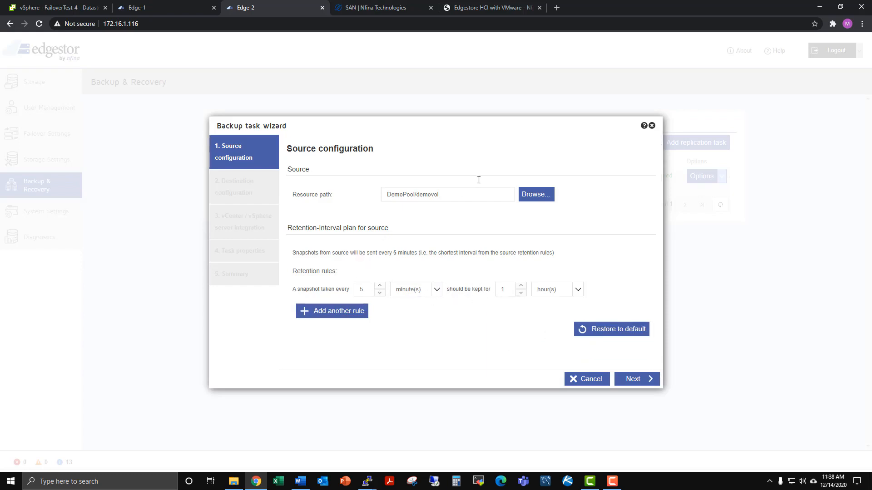
{"action": "left_click", "coordinate": [644, 381]}
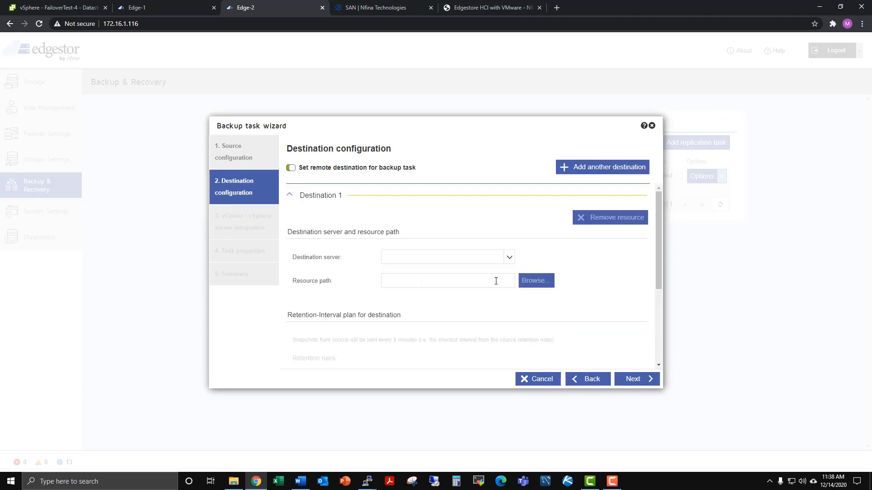
Step: Keep the remote destination enabled and choose 172.16.1.175:40000 as the destination server
{"action": "left_click", "coordinate": [510, 260]}
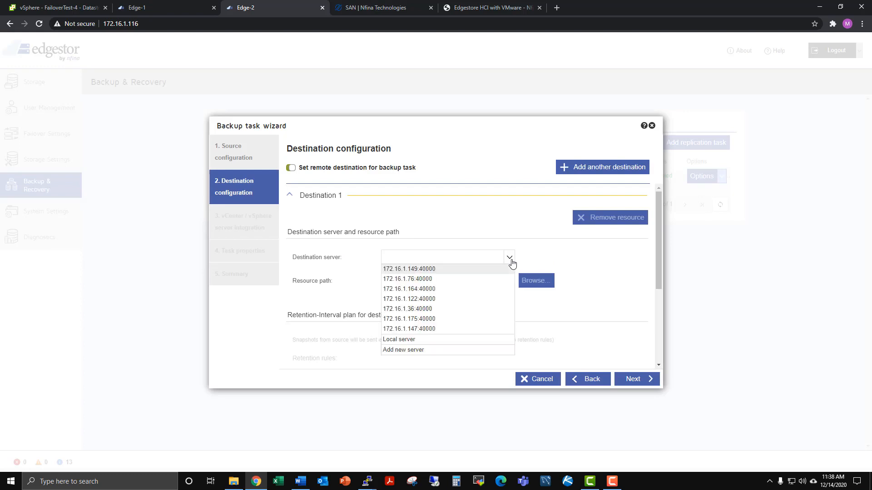
{"action": "left_click", "coordinate": [564, 260]}
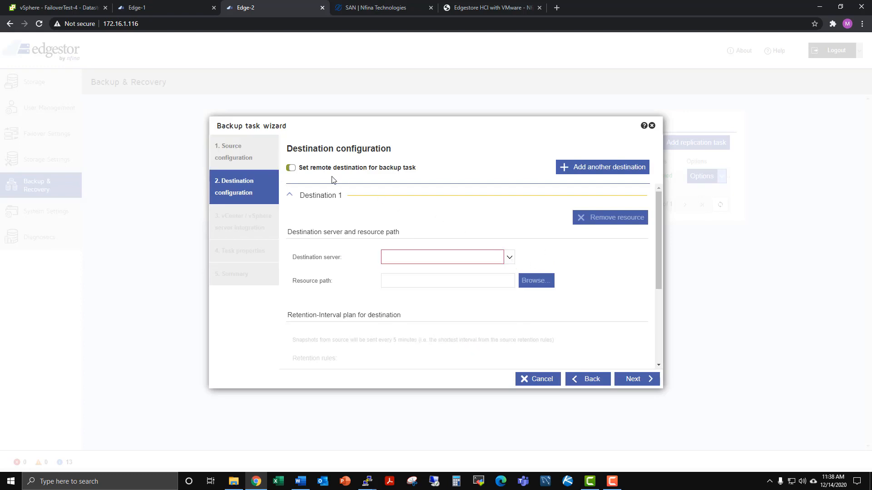
{"action": "left_click_drag", "start_coordinate": [295, 173], "coordinate": [375, 228]}
{"action": "left_click", "coordinate": [374, 228]}
{"action": "scroll", "coordinate": [432, 220], "scroll_direction": "down", "scroll_amount": 2}
{"action": "scroll", "coordinate": [433, 219], "scroll_direction": "up", "scroll_amount": 2}
{"action": "left_click", "coordinate": [479, 259]}
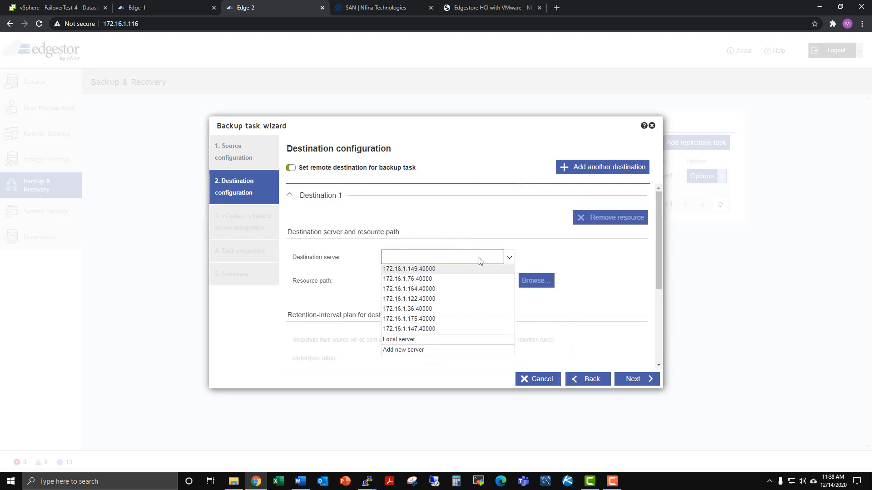
{"action": "left_click", "coordinate": [440, 320]}
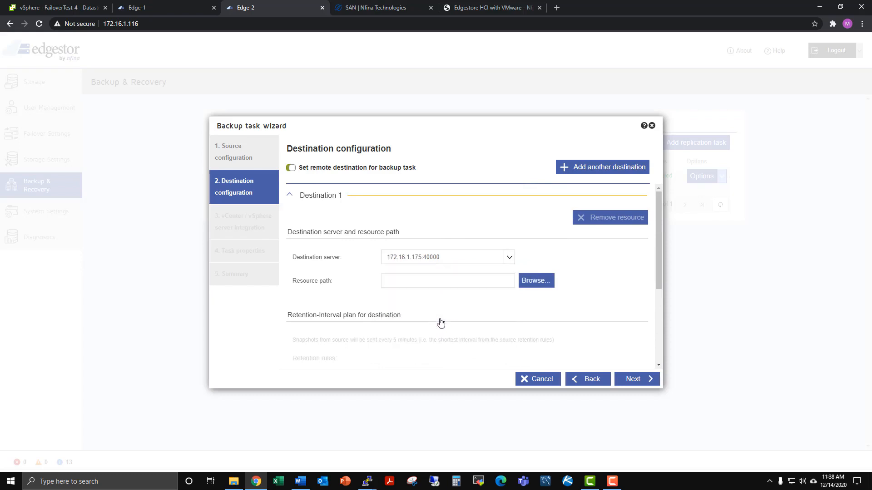
Step: Set the destination resource path to Micron-Pool/SAN1-TARGET1
{"action": "left_click", "coordinate": [548, 282]}
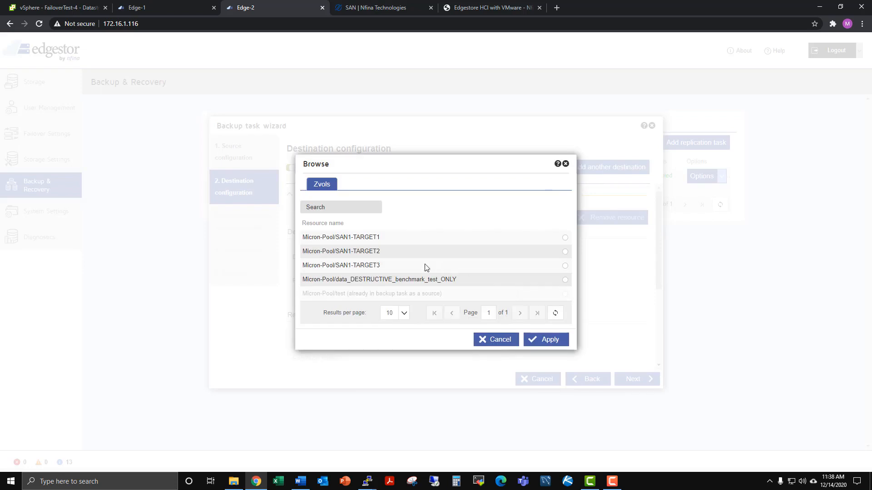
{"action": "left_click", "coordinate": [375, 236]}
{"action": "left_click", "coordinate": [537, 345]}
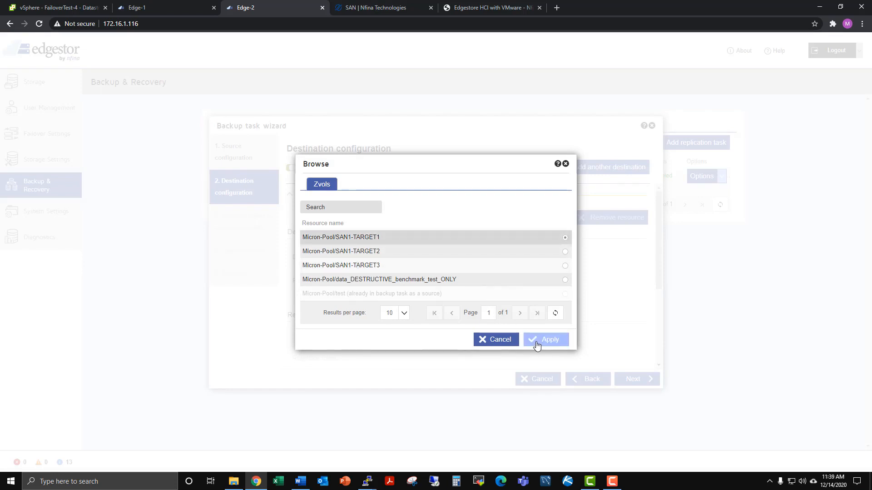
Step: Remove the 15-minute, 1-hour and 12-hour retention rules from the destination's retention plan
{"action": "scroll", "coordinate": [360, 286], "scroll_direction": "down", "scroll_amount": 2}
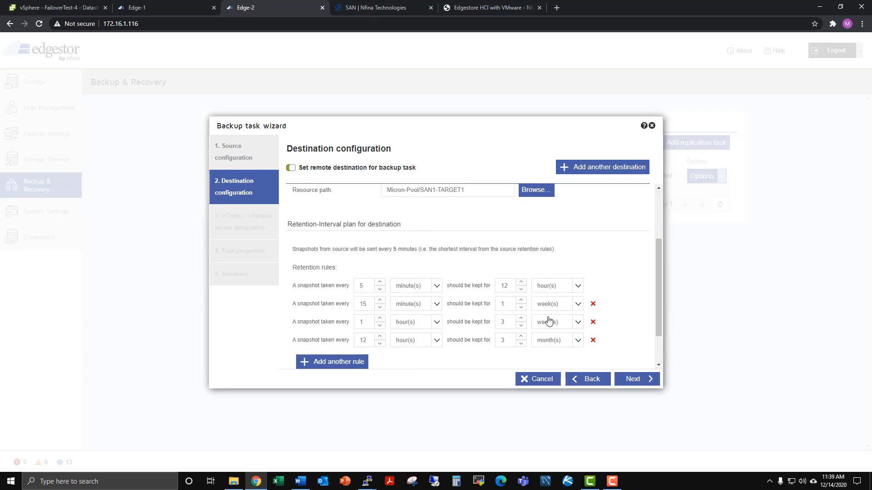
{"action": "left_click", "coordinate": [593, 304]}
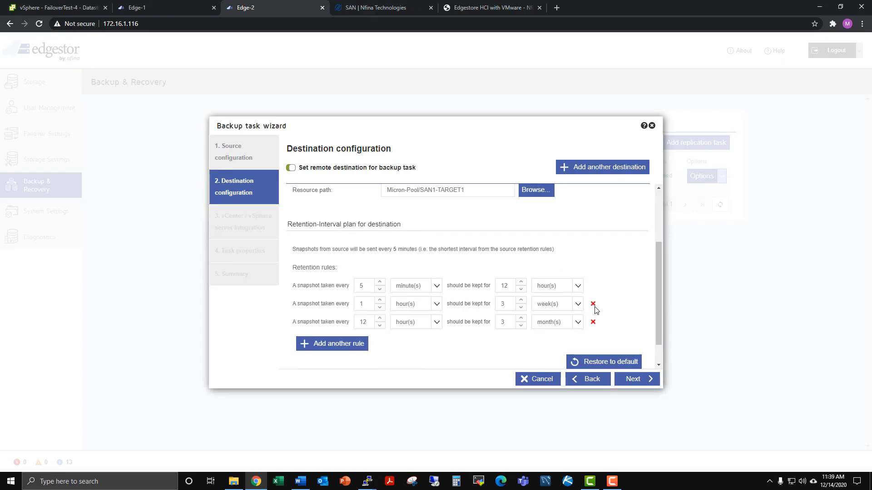
{"action": "left_click", "coordinate": [593, 305]}
{"action": "left_click", "coordinate": [593, 304]}
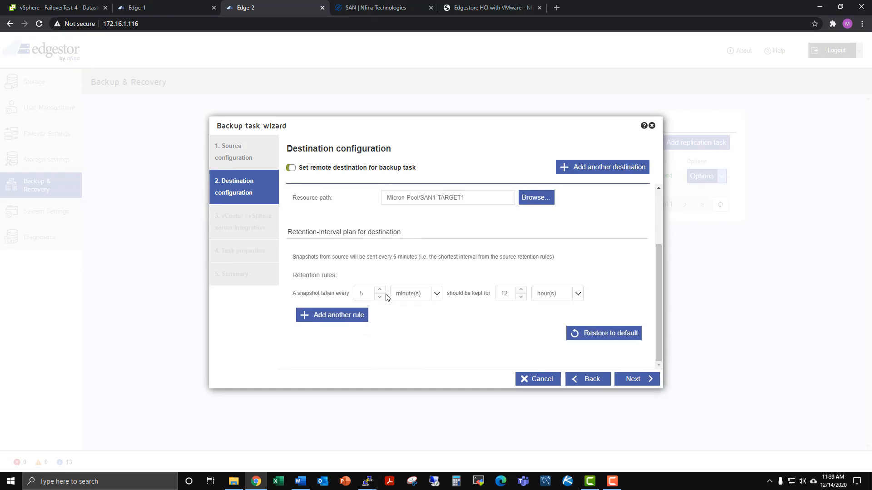
Step: Set the destination retention rule to take a snapshot every 1 day and keep it for 1 month
{"action": "left_click", "coordinate": [370, 296]}
{"action": "type", "text": "1"}
{"action": "left_click", "coordinate": [436, 294]}
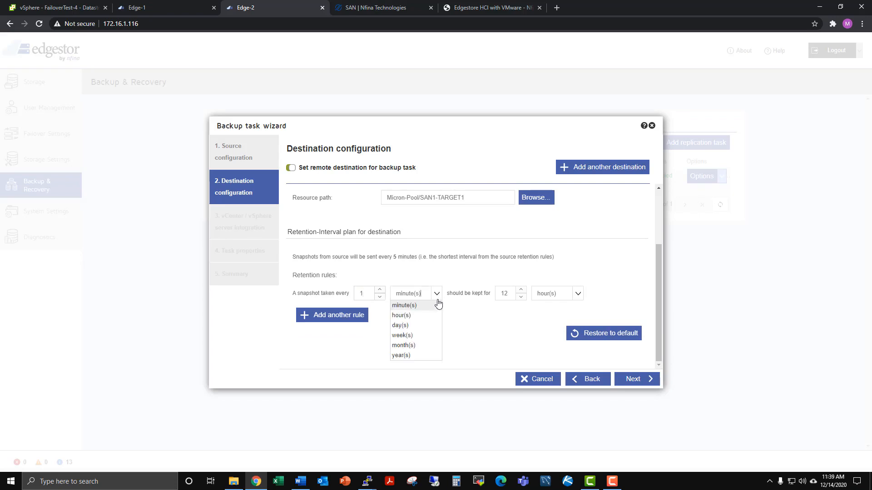
{"action": "left_click", "coordinate": [414, 326]}
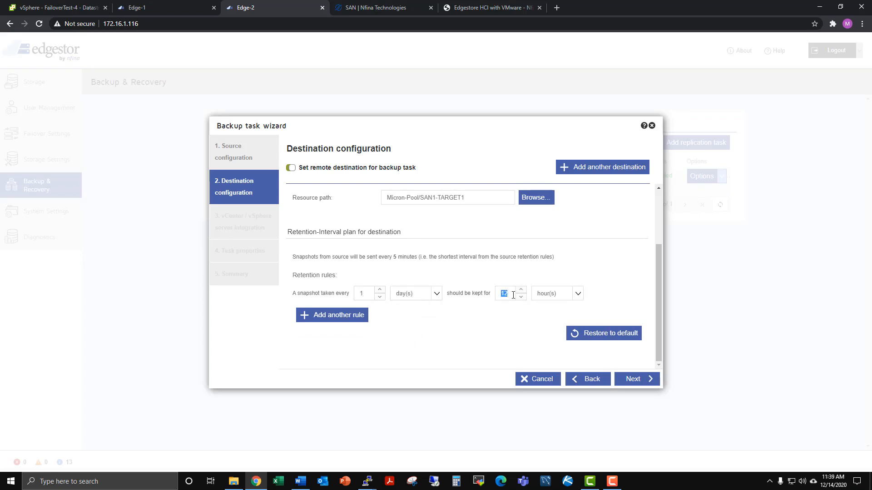
{"action": "left_click", "coordinate": [583, 295]}
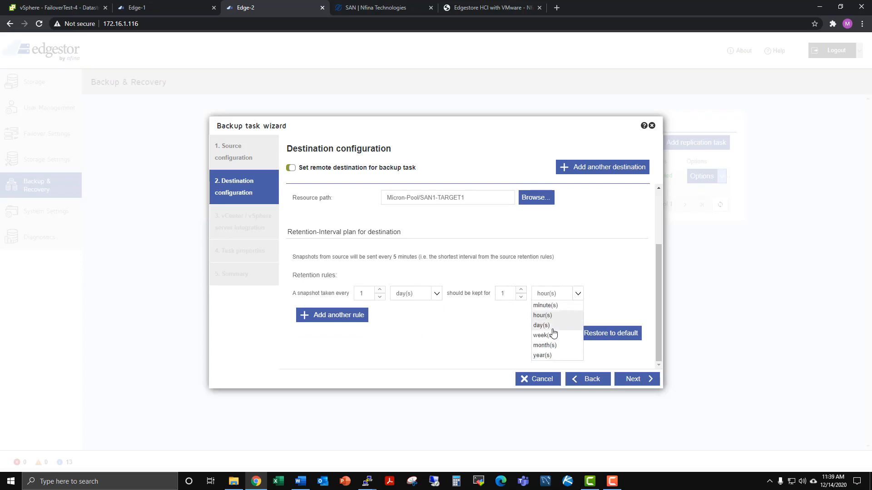
{"action": "left_click", "coordinate": [549, 345]}
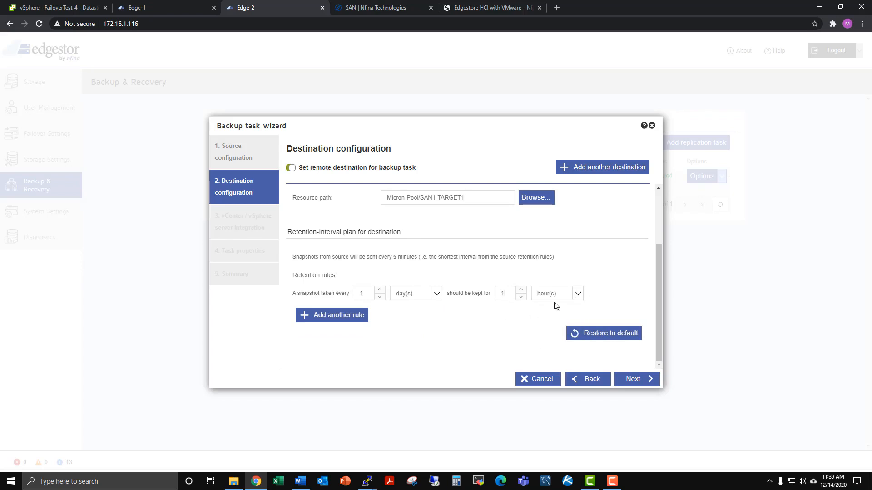
{"action": "left_click", "coordinate": [577, 294]}
{"action": "left_click", "coordinate": [552, 346]}
{"action": "scroll", "coordinate": [496, 334], "scroll_direction": "up", "scroll_amount": 2}
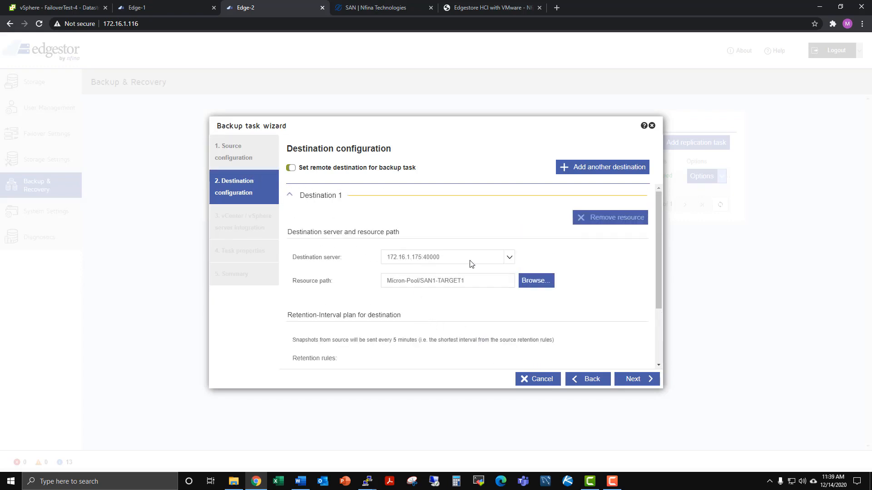
{"action": "scroll", "coordinate": [470, 279], "scroll_direction": "down", "scroll_amount": 2}
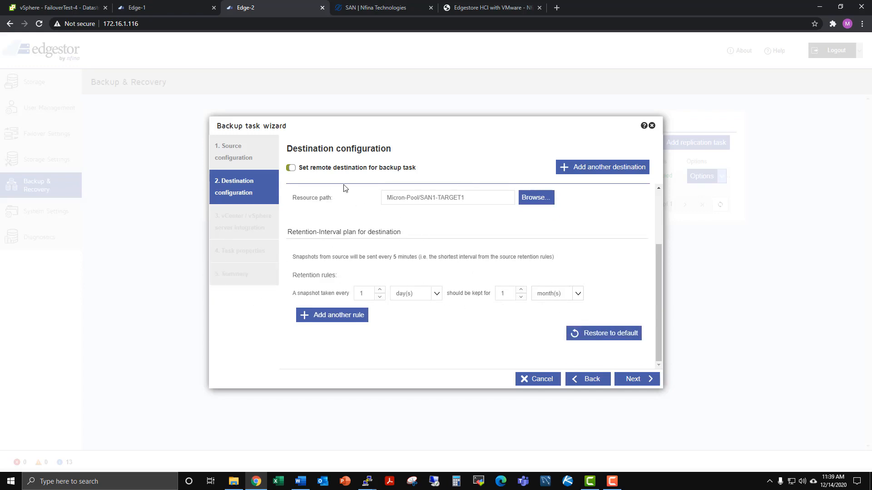
{"action": "scroll", "coordinate": [541, 320], "scroll_direction": "up", "scroll_amount": 2}
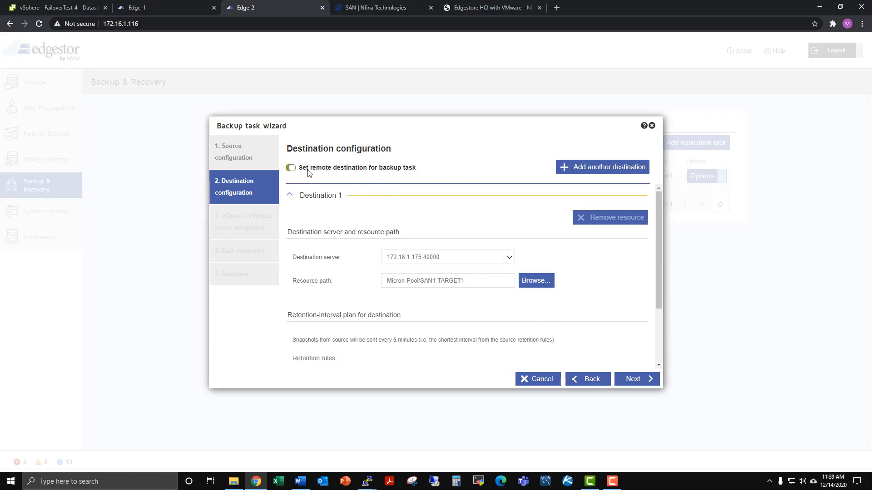
Step: Disable the remote destination for the backup task and continue past vCenter / vSphere integration without registering a server
{"action": "left_click", "coordinate": [290, 168]}
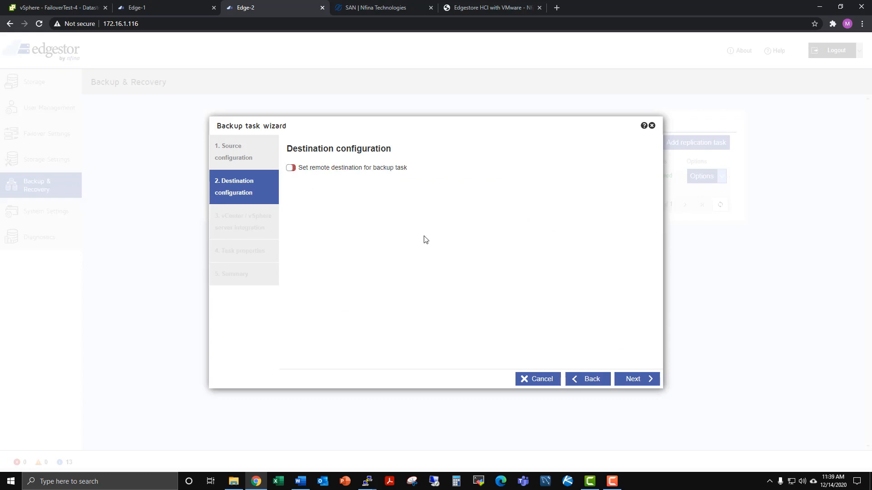
{"action": "left_click", "coordinate": [641, 380]}
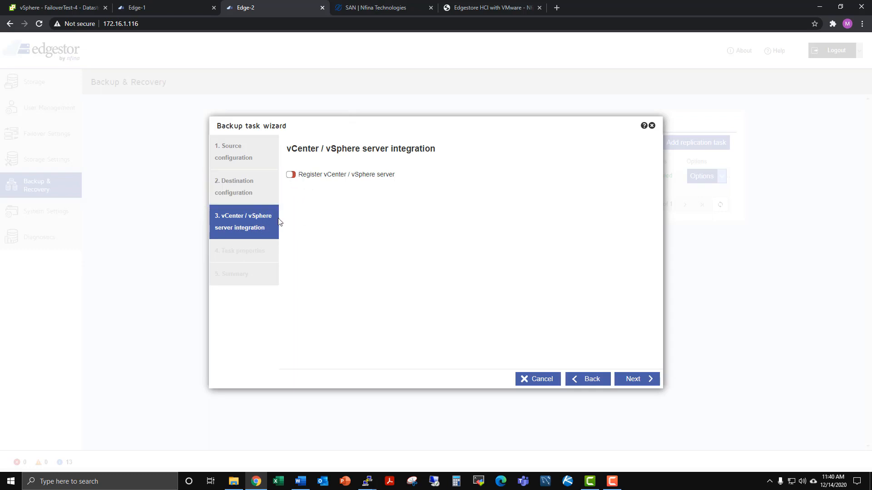
{"action": "left_click", "coordinate": [635, 380]}
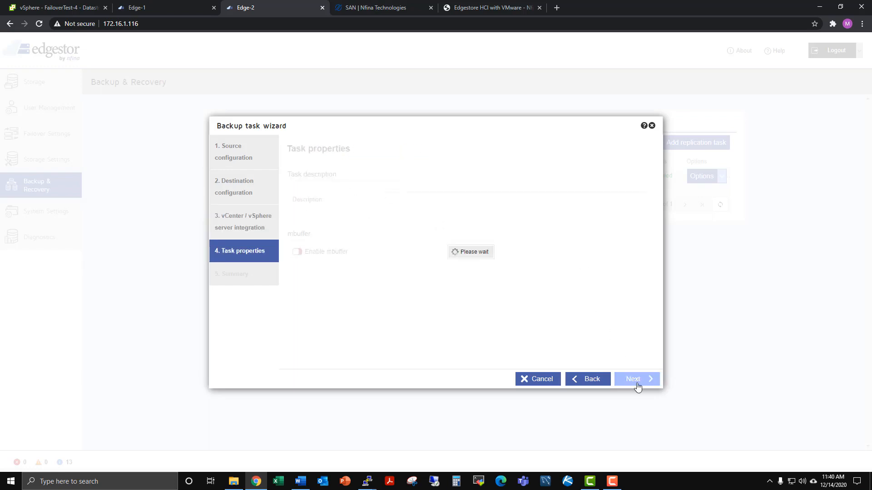
Step: Describe the backup task as "demo task", leave mbuffer disabled, and add the task
{"action": "left_click", "coordinate": [299, 254]}
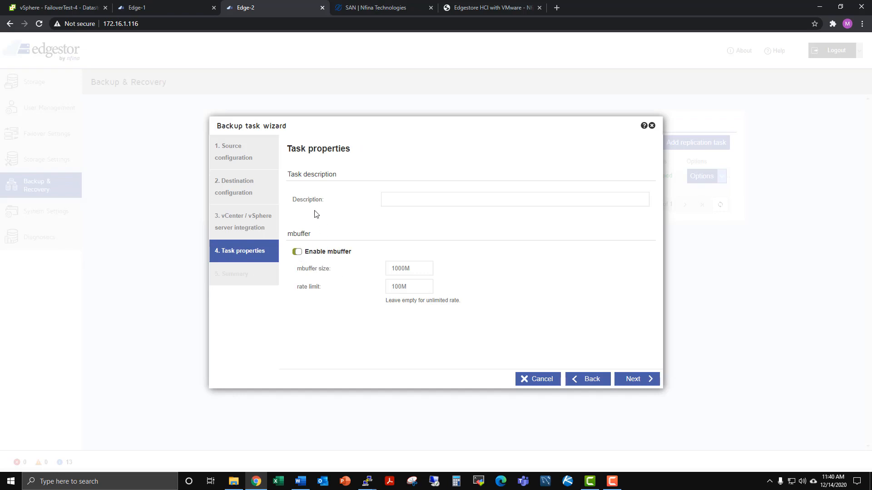
{"action": "left_click", "coordinate": [298, 254]}
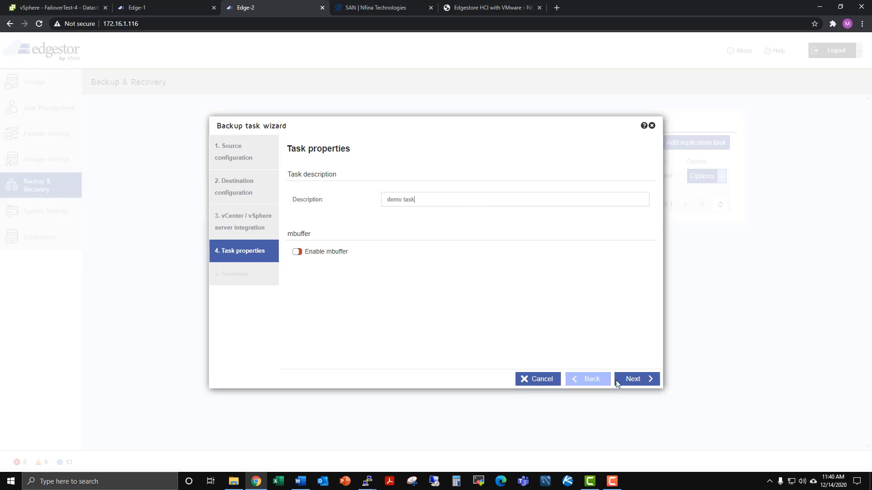
{"action": "left_click", "coordinate": [634, 379]}
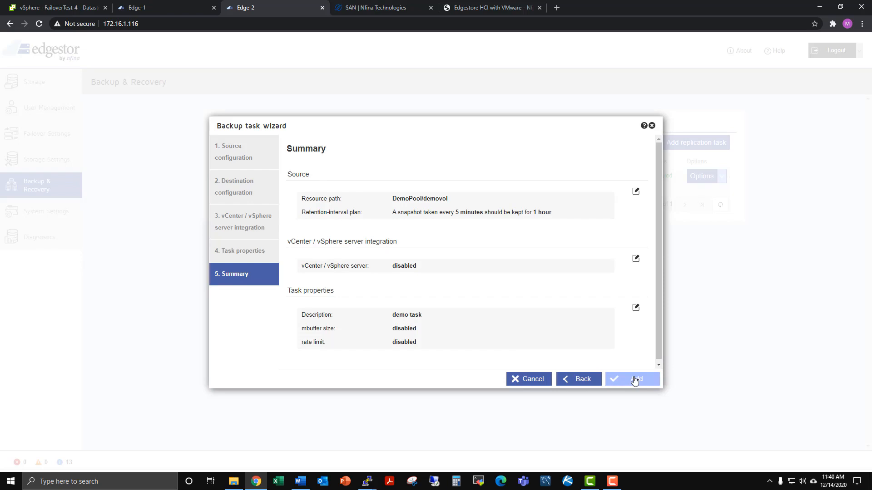
{"action": "left_click", "coordinate": [634, 380]}
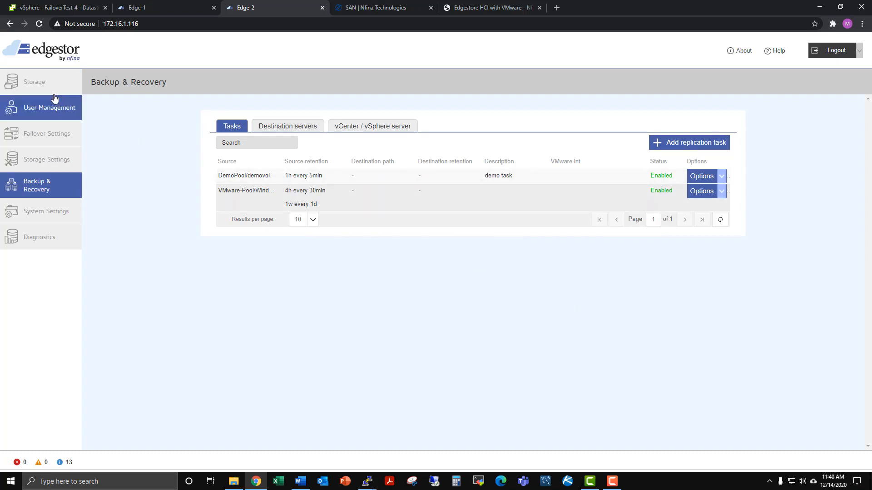
Step: Examine DemoPool's zvol and dataset snapshots in the Edge-2 storage view
{"action": "left_click", "coordinate": [49, 81]}
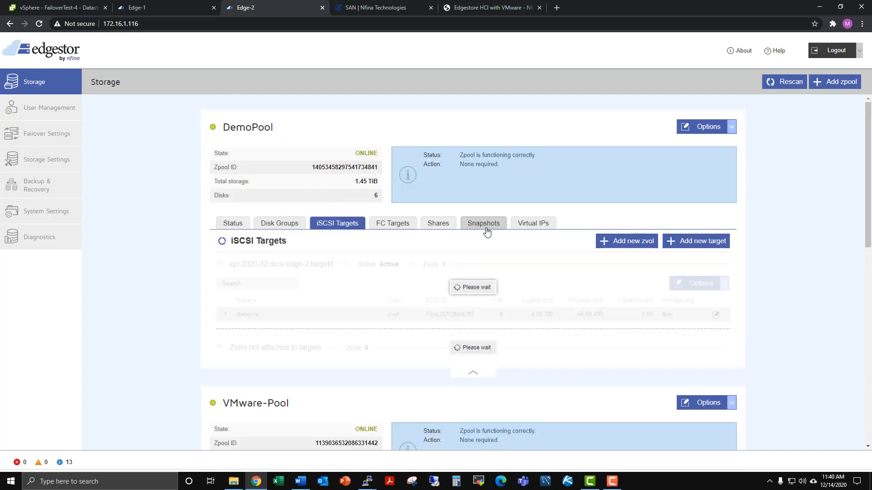
{"action": "left_click", "coordinate": [485, 228]}
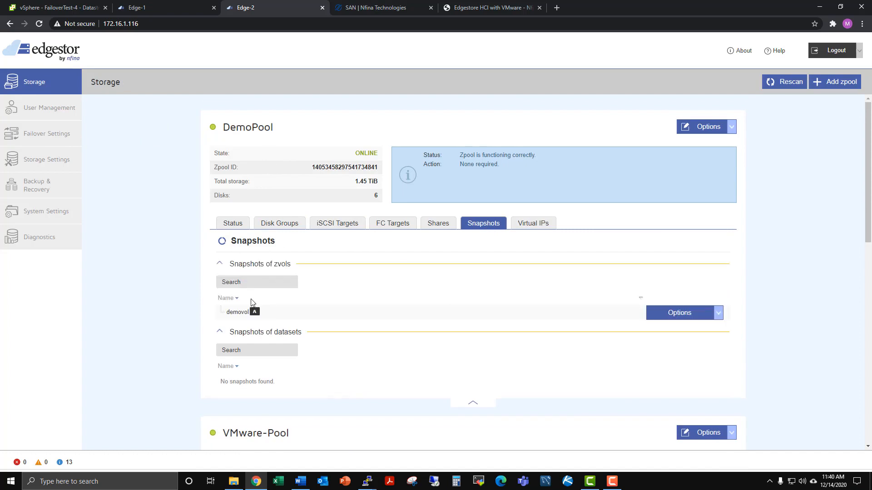
{"action": "scroll", "coordinate": [439, 254], "scroll_direction": "down", "scroll_amount": 3}
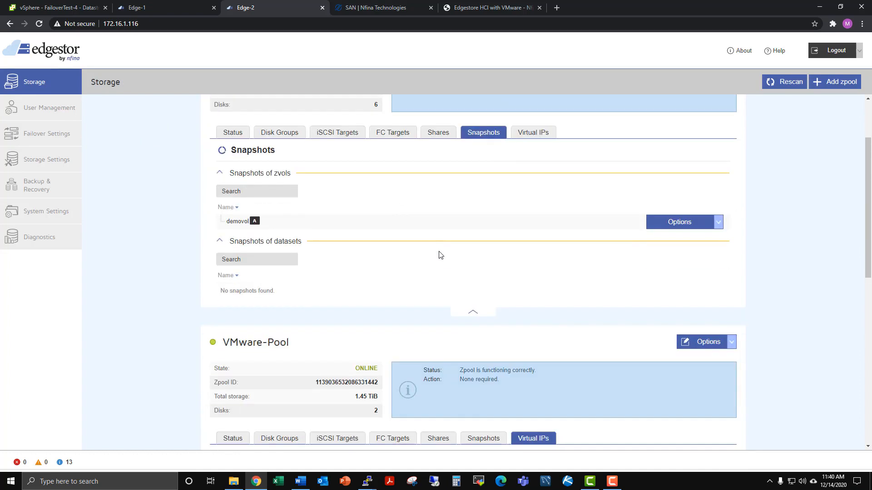
{"action": "scroll", "coordinate": [443, 252], "scroll_direction": "up", "scroll_amount": 3}
{"action": "double_click", "coordinate": [657, 136]}
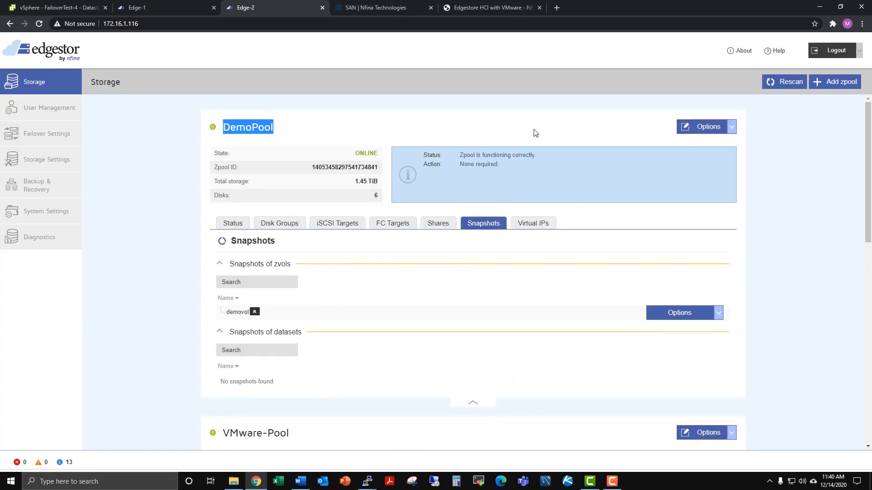
{"action": "left_click", "coordinate": [534, 129]}
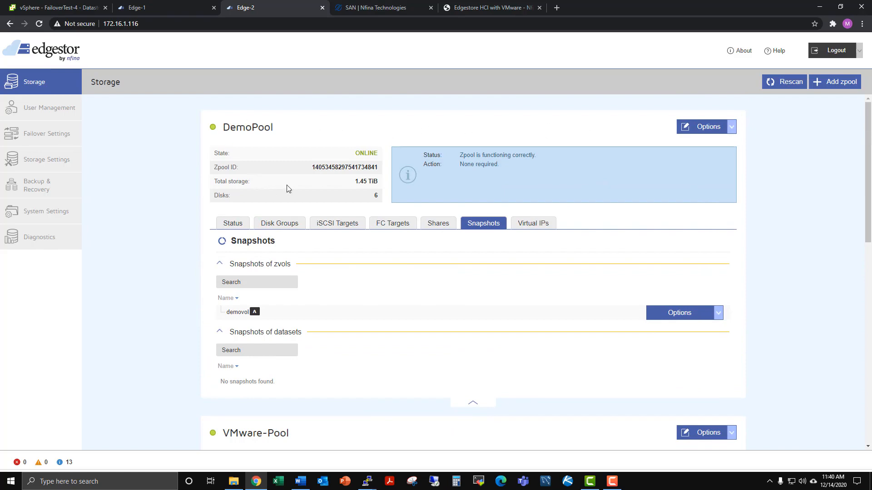
{"action": "scroll", "coordinate": [288, 189], "scroll_direction": "down", "scroll_amount": 4}
{"action": "scroll", "coordinate": [292, 189], "scroll_direction": "up", "scroll_amount": 4}
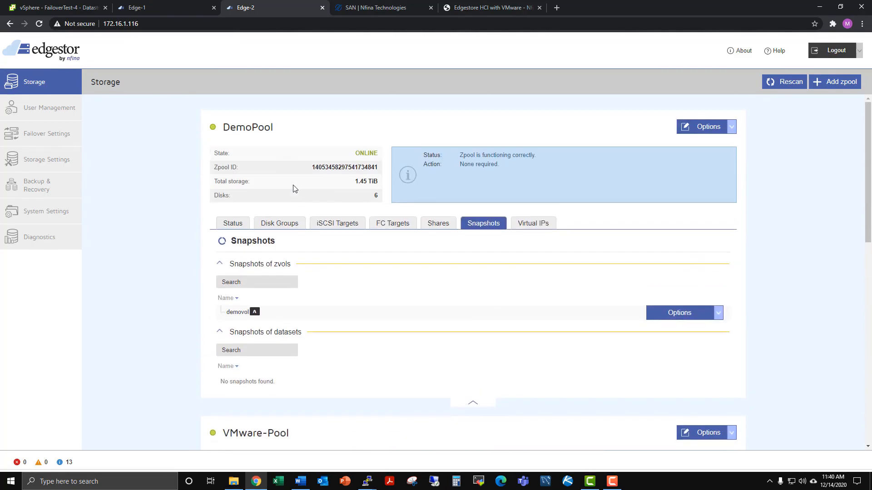
Step: Move DemoPool from Edge-2 to the other cluster node and confirm the move
{"action": "left_click", "coordinate": [731, 127]}
{"action": "left_click", "coordinate": [708, 184]}
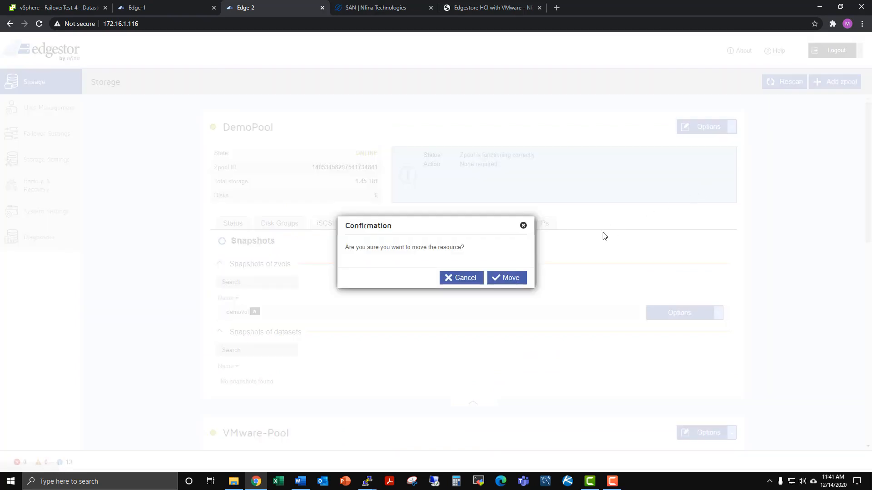
{"action": "left_click", "coordinate": [508, 279]}
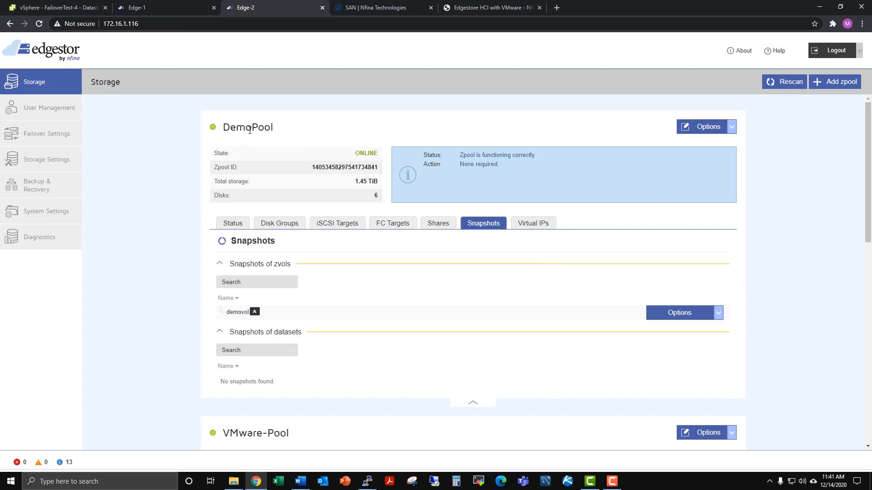
Step: Check the progress of the DemoPool move on both nodes, then expand and review the pool's status on Edge-1
{"action": "left_click", "coordinate": [147, 6]}
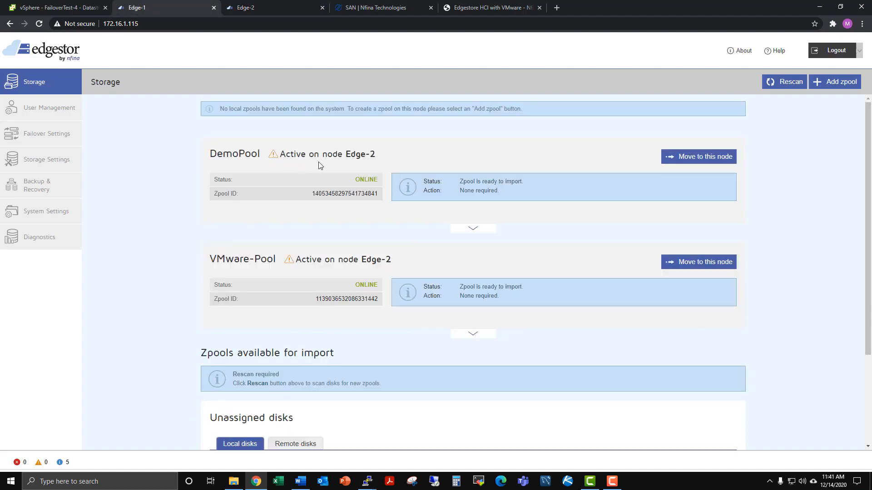
{"action": "left_click", "coordinate": [282, 10]}
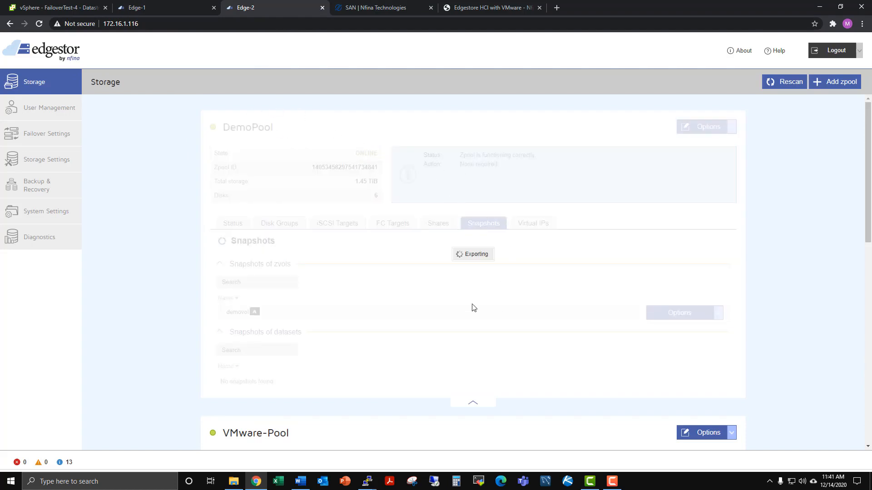
{"action": "left_click", "coordinate": [173, 8]}
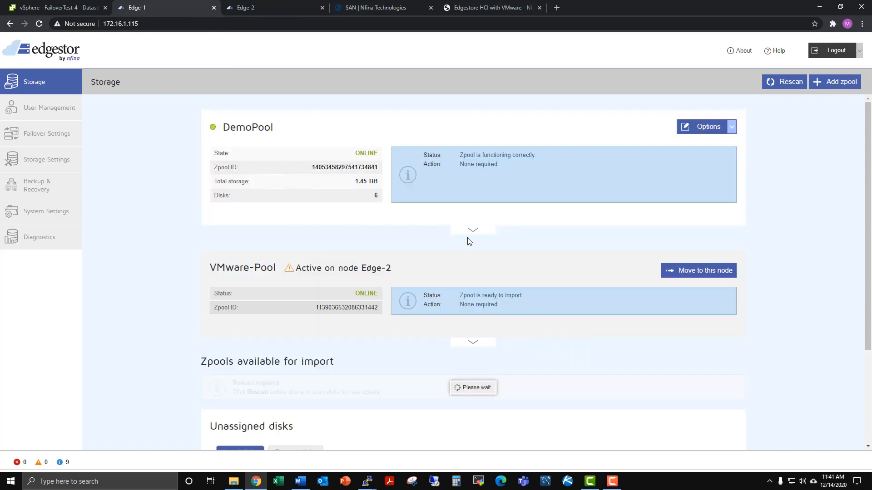
{"action": "left_click", "coordinate": [472, 236]}
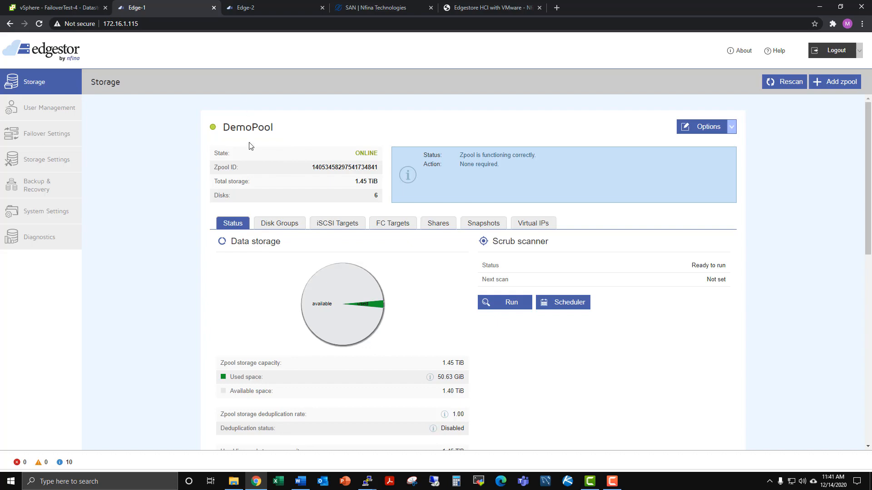
{"action": "scroll", "coordinate": [249, 146], "scroll_direction": "down", "scroll_amount": 7}
{"action": "scroll", "coordinate": [326, 258], "scroll_direction": "up", "scroll_amount": 5}
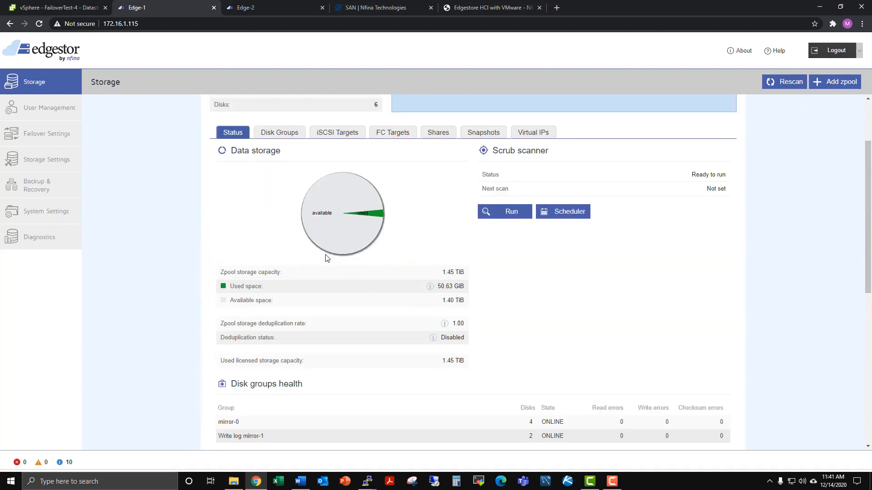
{"action": "scroll", "coordinate": [326, 258], "scroll_direction": "up", "scroll_amount": 2}
Step: Compare the backup and recovery task lists on Edge-1 and Edge-2
{"action": "left_click", "coordinate": [43, 185]}
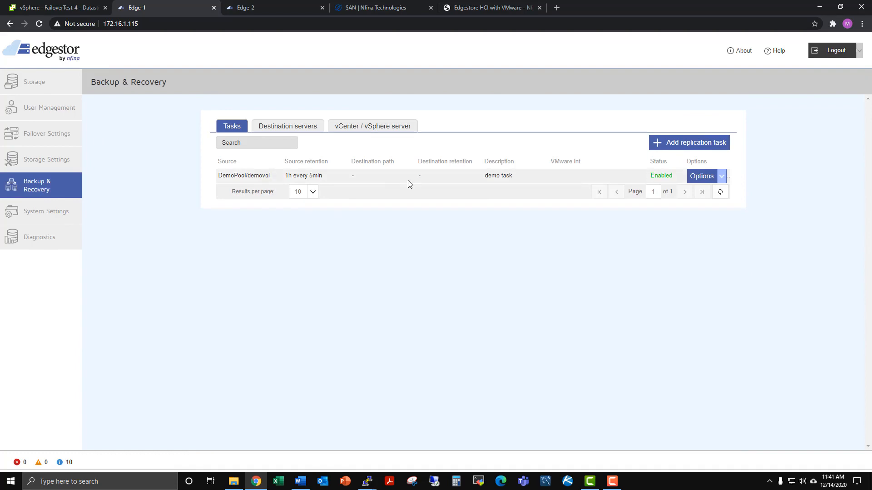
{"action": "left_click", "coordinate": [244, 10]}
{"action": "left_click", "coordinate": [17, 194]}
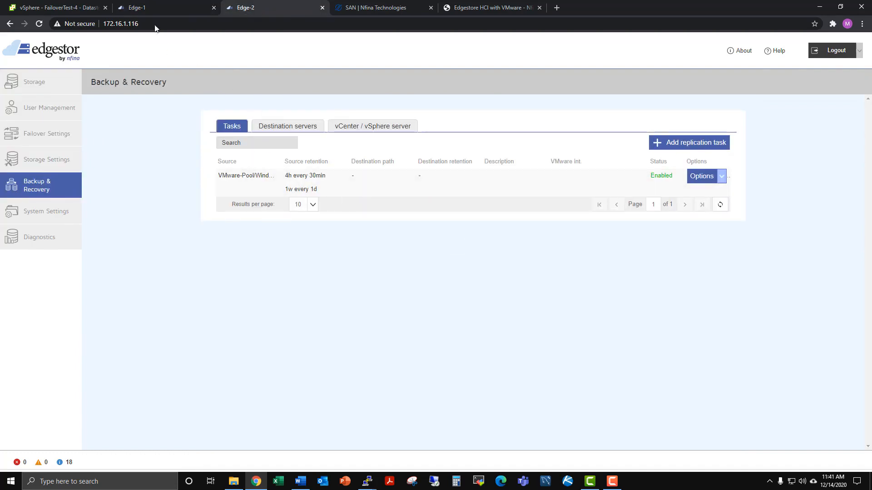
Step: Return to Edge-1's storage and view the snapshots of DemoPool
{"action": "left_click", "coordinate": [162, 9]}
{"action": "left_click", "coordinate": [22, 80]}
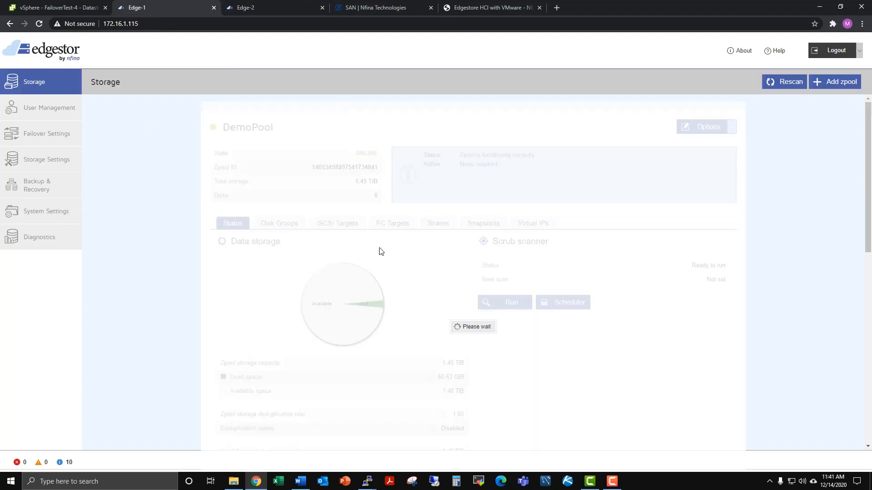
{"action": "scroll", "coordinate": [332, 223], "scroll_direction": "down", "scroll_amount": 2}
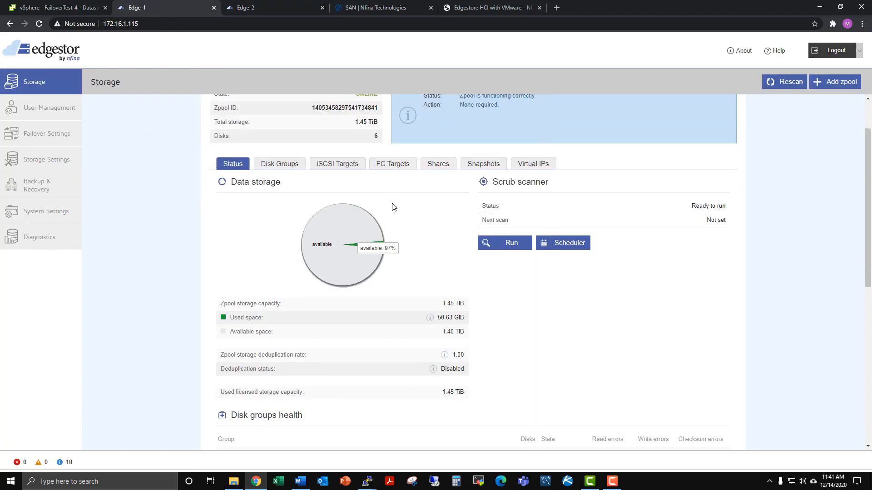
{"action": "left_click", "coordinate": [494, 135]}
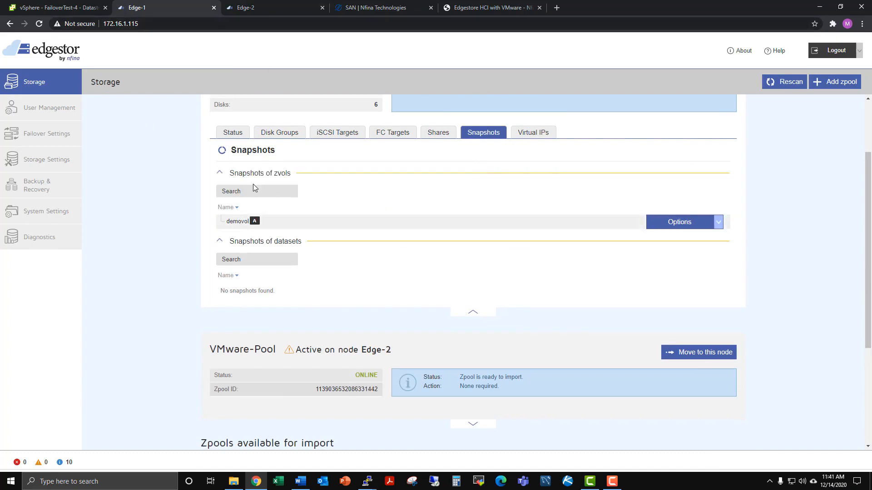
Step: Go to Edge-2's storage and expand the details of VMware-Pool
{"action": "left_click", "coordinate": [280, 11]}
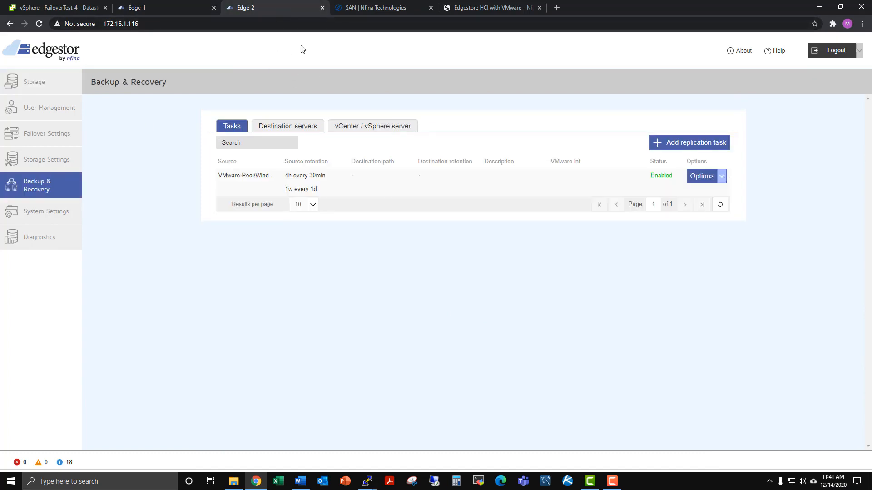
{"action": "left_click", "coordinate": [56, 91]}
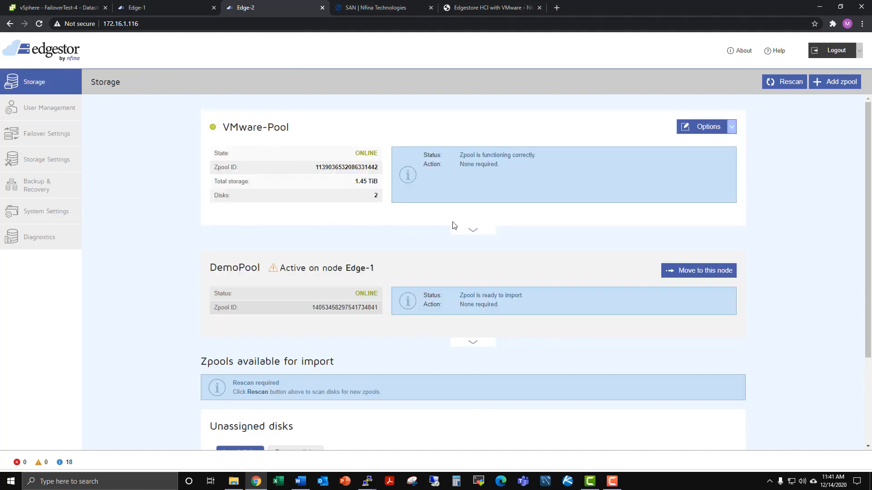
{"action": "left_click", "coordinate": [470, 231]}
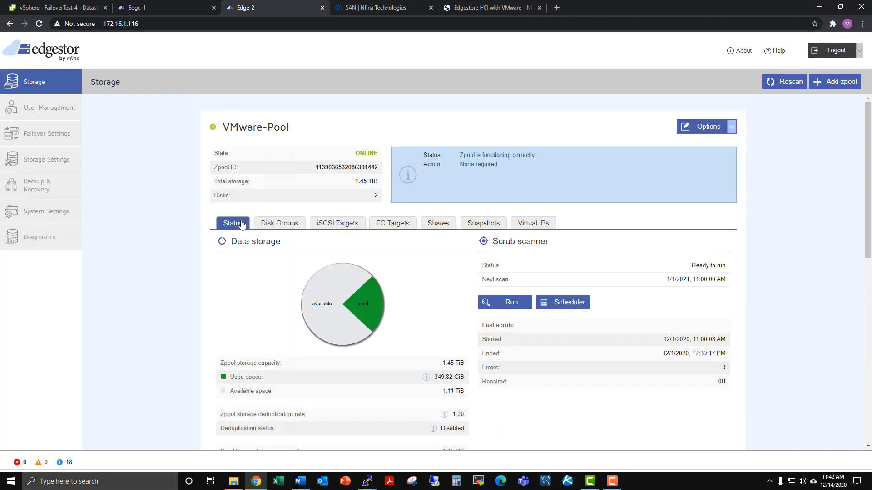
Step: Expand VMware-Pool's iSCSI target iqn.2020-03.iscsi:edge-1.target0 and locate the WindowsServer zvol
{"action": "left_click", "coordinate": [344, 223]}
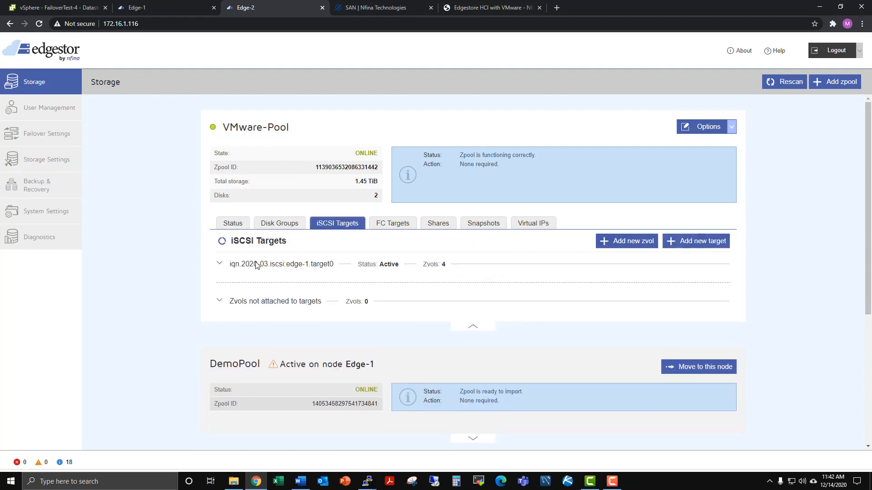
{"action": "left_click", "coordinate": [255, 265]}
{"action": "double_click", "coordinate": [261, 330]}
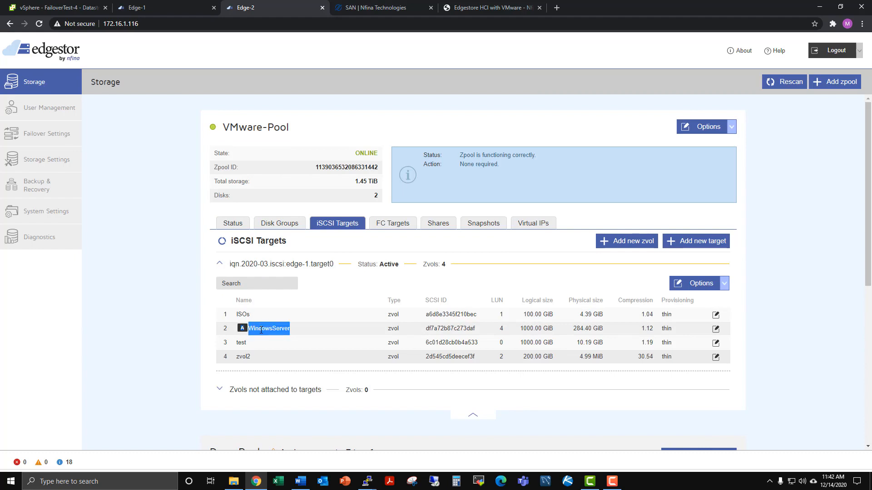
Step: Switch to vSphere, view the virtual machines on the WindowsServer datastore, and select FailoverTest-1 in the host inventory
{"action": "left_click", "coordinate": [59, 8]}
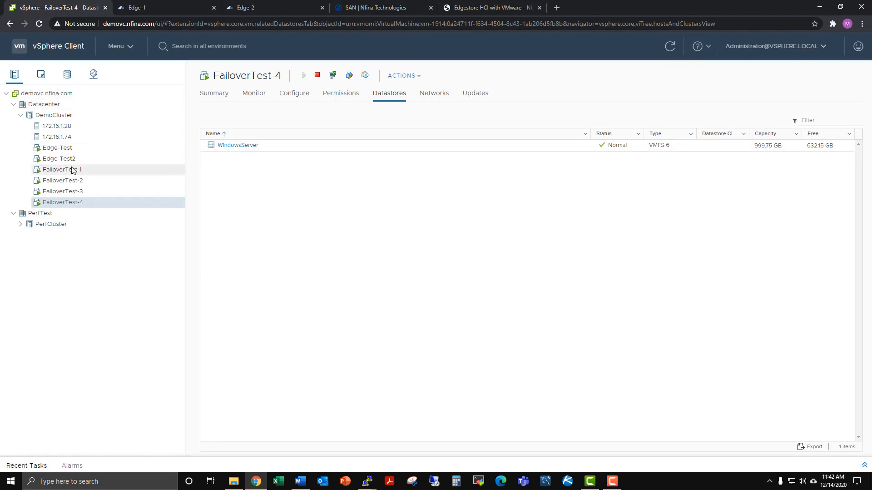
{"action": "left_click", "coordinate": [67, 75]}
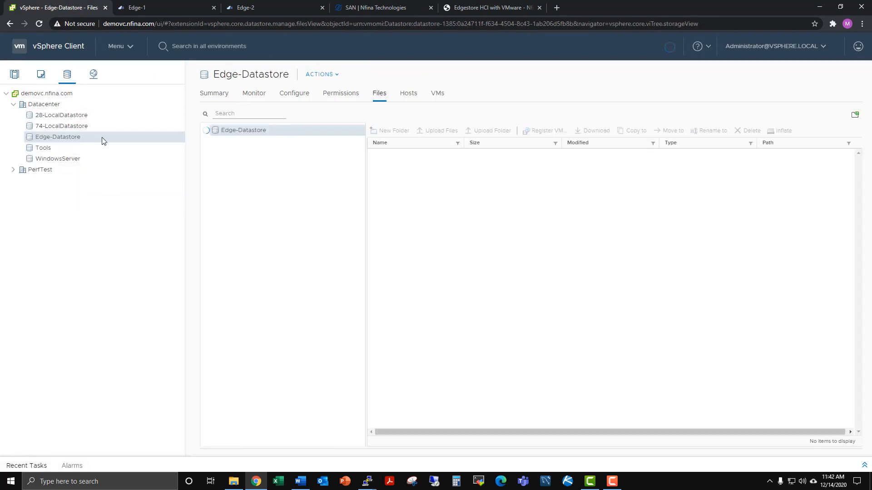
{"action": "left_click", "coordinate": [57, 158]}
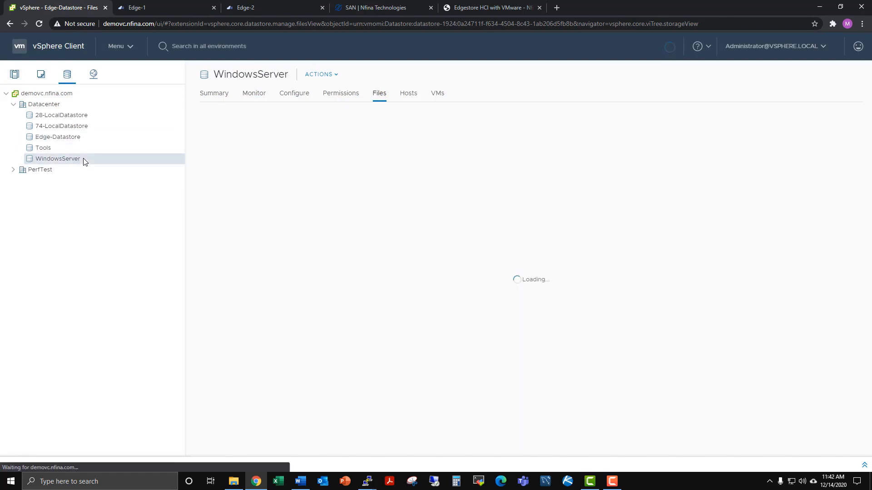
{"action": "left_click", "coordinate": [437, 93]}
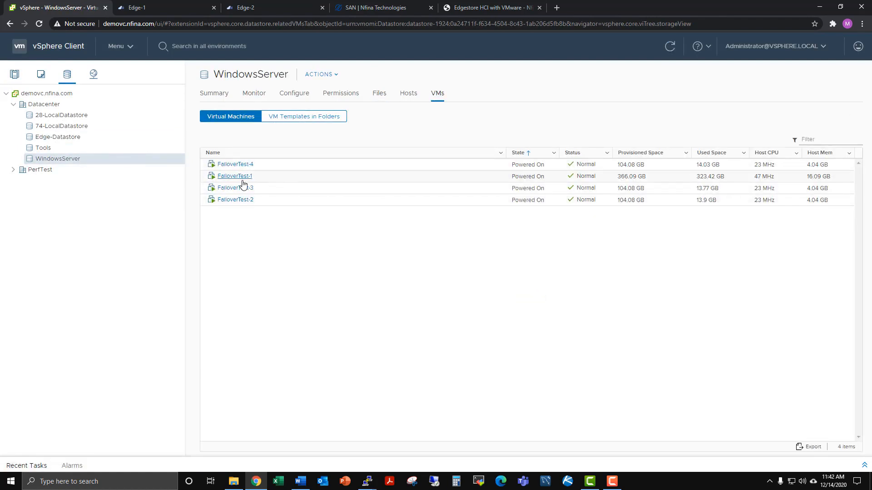
{"action": "left_click", "coordinate": [14, 74]}
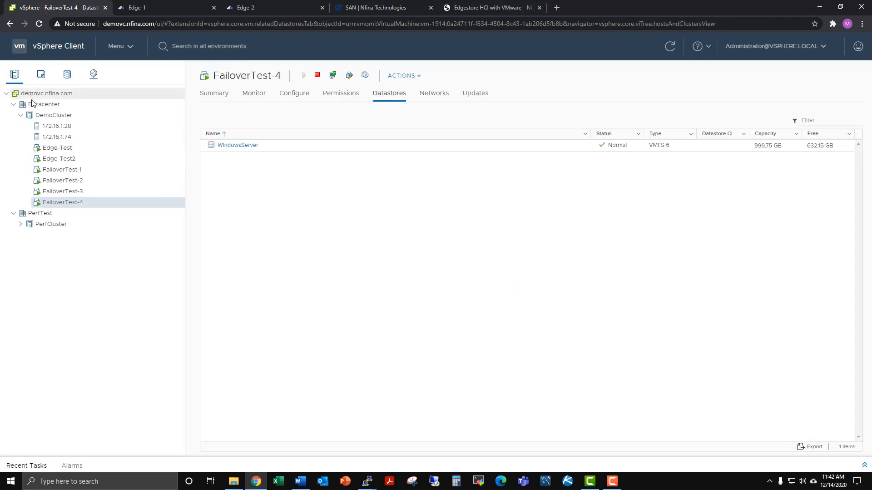
{"action": "left_click", "coordinate": [63, 170]}
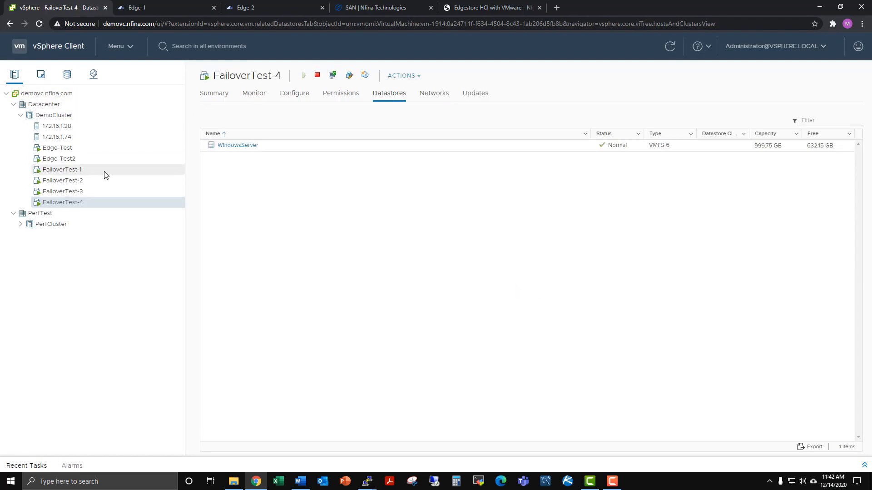
Step: Return to Edge-2 and review the snapshots of VMware-Pool's WindowsServer zvol from newest to oldest
{"action": "left_click", "coordinate": [173, 10]}
{"action": "left_click", "coordinate": [248, 10]}
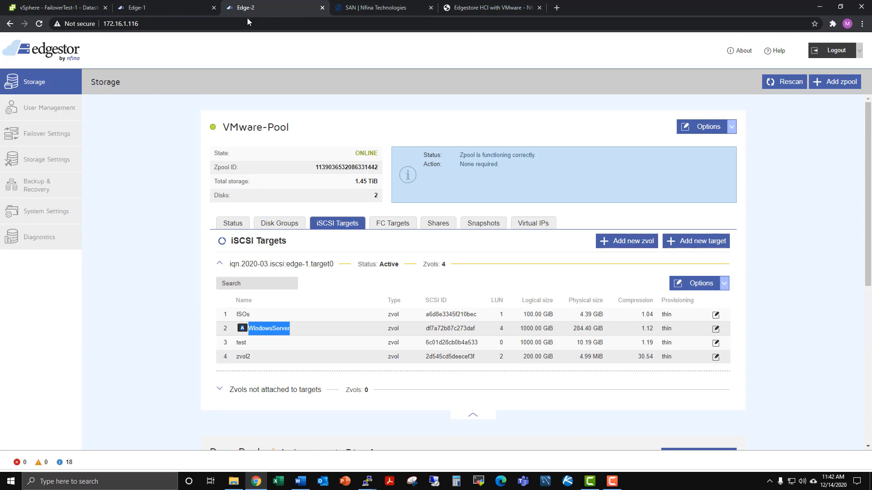
{"action": "left_click", "coordinate": [302, 323]}
{"action": "left_click", "coordinate": [479, 223]}
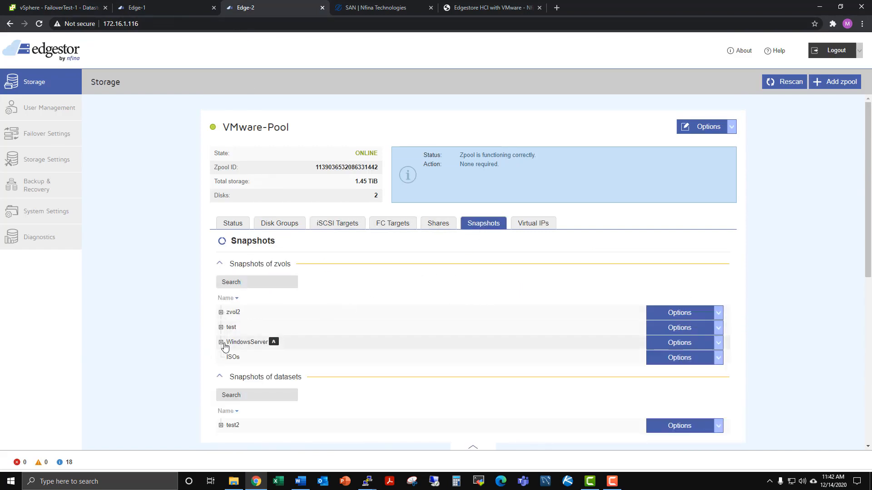
{"action": "left_click", "coordinate": [221, 343]}
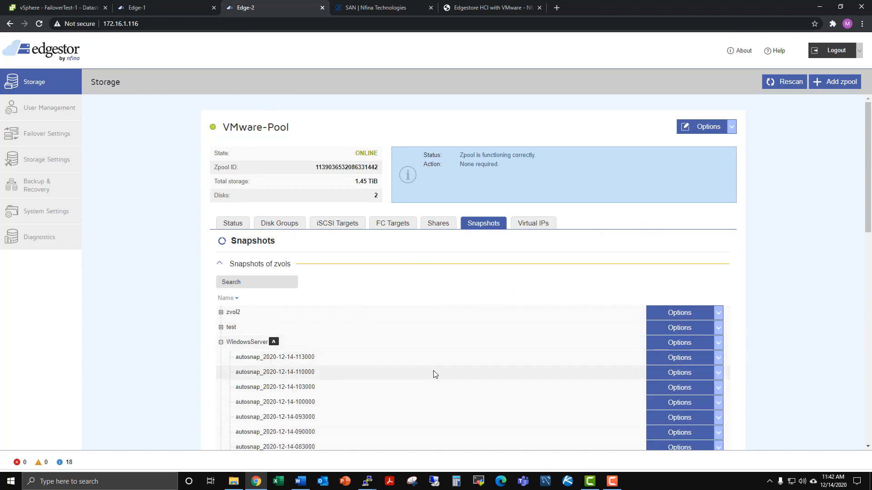
{"action": "scroll", "coordinate": [418, 379], "scroll_direction": "down", "scroll_amount": 9}
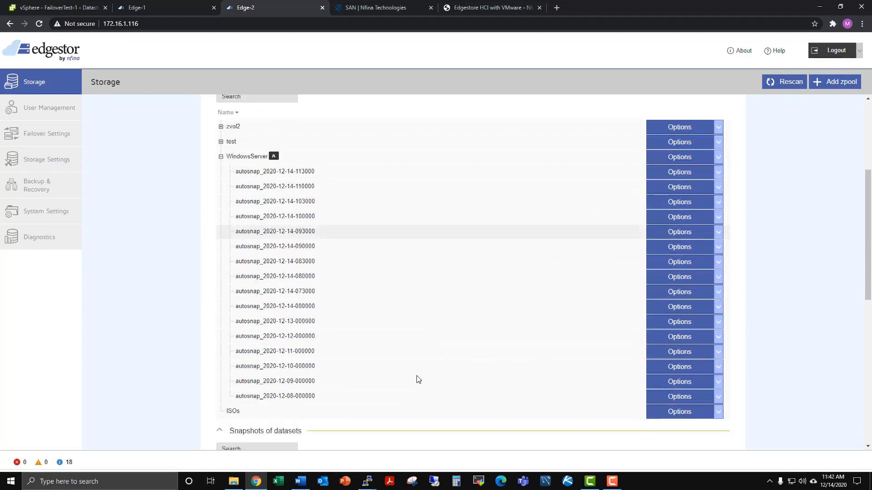
{"action": "scroll", "coordinate": [419, 379], "scroll_direction": "up", "scroll_amount": 4}
{"action": "scroll", "coordinate": [418, 380], "scroll_direction": "up", "scroll_amount": 1}
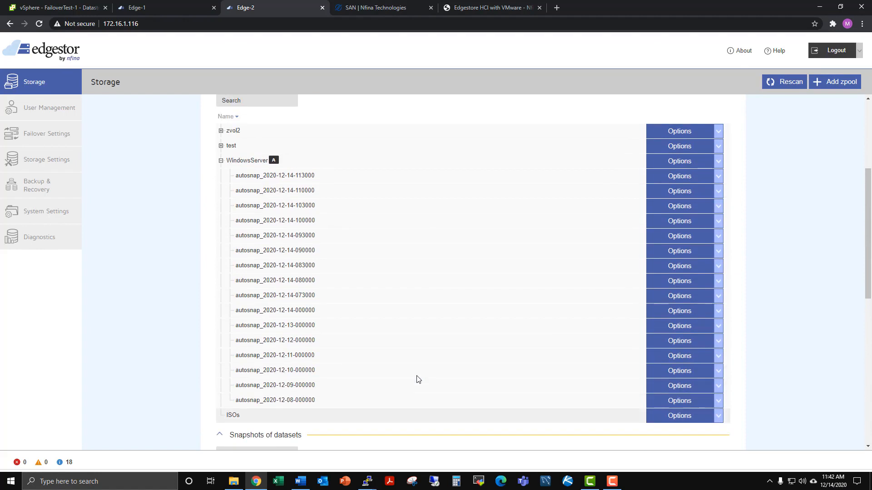
{"action": "left_click_drag", "start_coordinate": [289, 403], "coordinate": [315, 401]}
{"action": "left_click", "coordinate": [283, 408]}
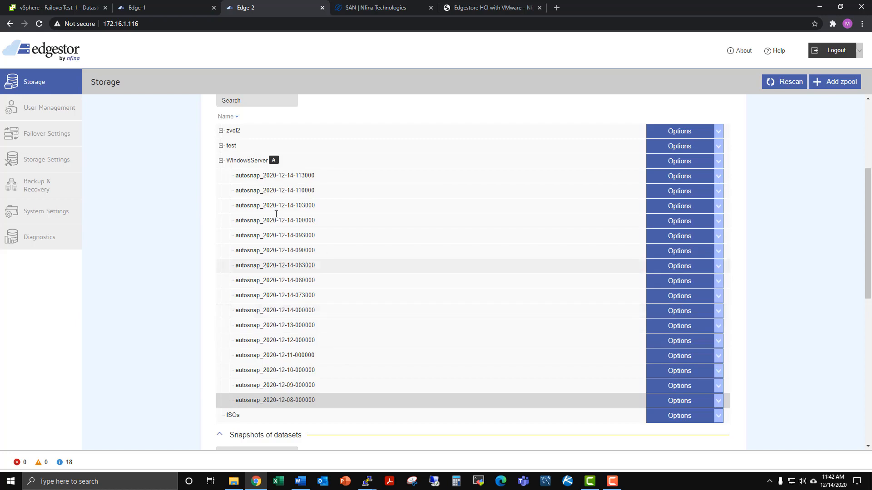
{"action": "scroll", "coordinate": [292, 183], "scroll_direction": "up", "scroll_amount": 3}
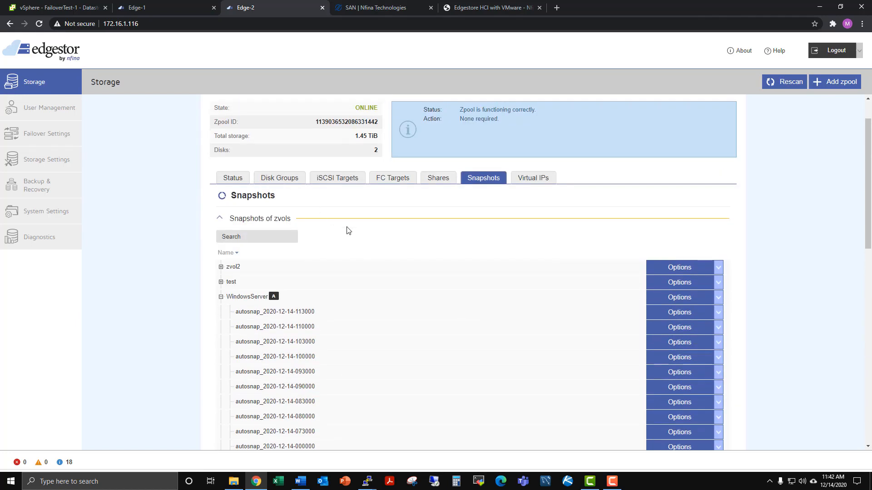
{"action": "left_click", "coordinate": [667, 318]}
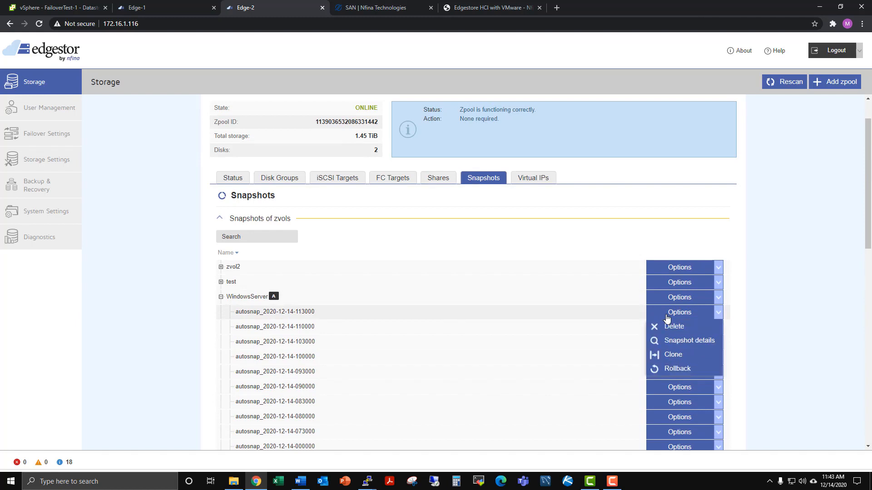
{"action": "left_click", "coordinate": [689, 341]}
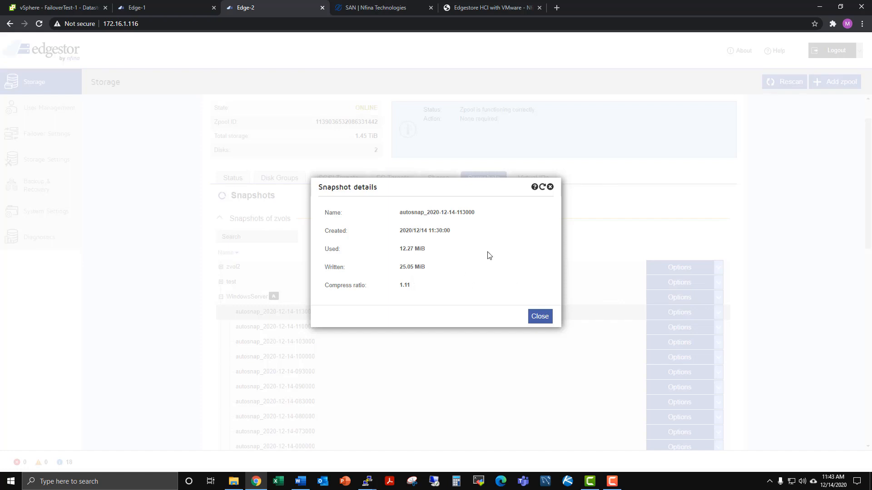
{"action": "left_click", "coordinate": [542, 321]}
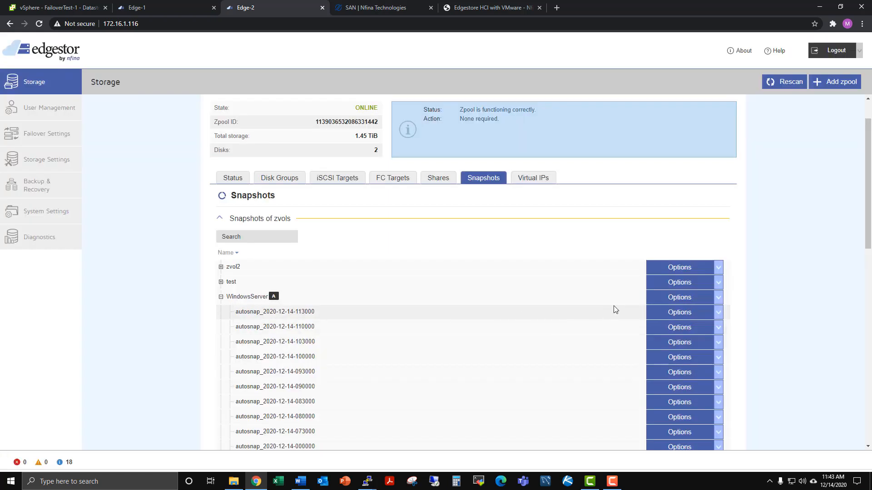
{"action": "left_click", "coordinate": [671, 313]}
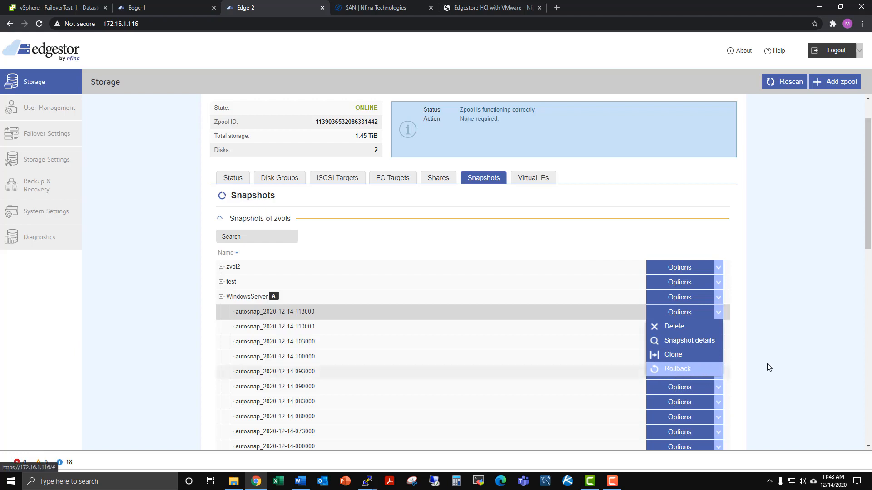
{"action": "left_click", "coordinate": [778, 362]}
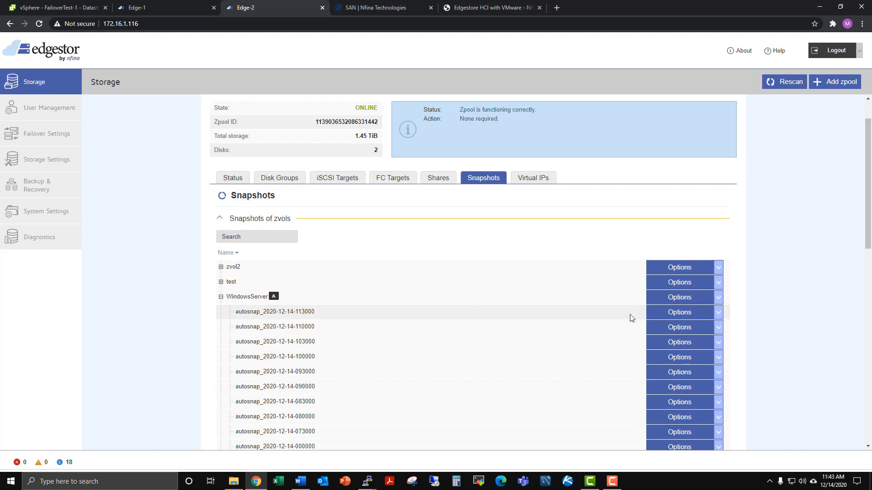
{"action": "left_click", "coordinate": [40, 7]}
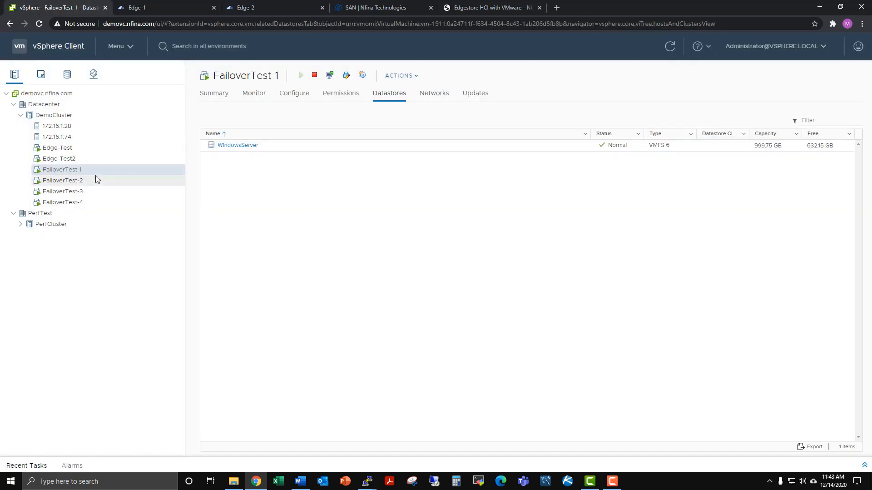
{"action": "left_click", "coordinate": [254, 7]}
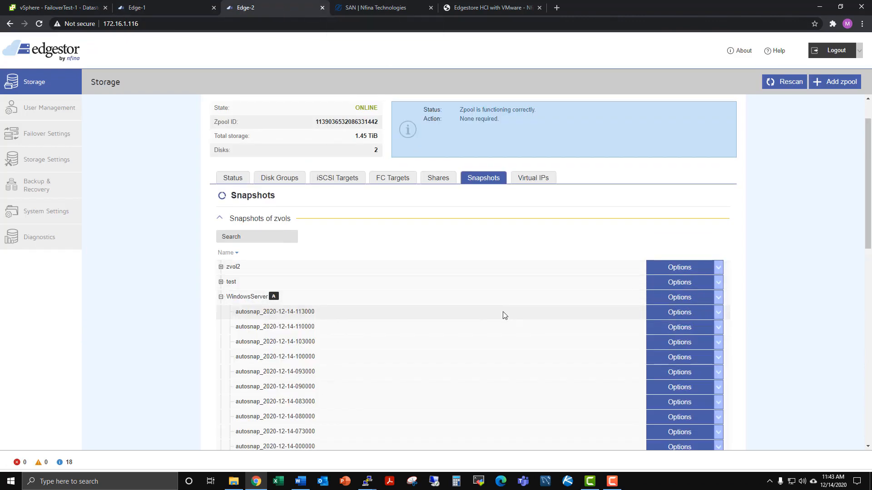
{"action": "left_click", "coordinate": [661, 314]}
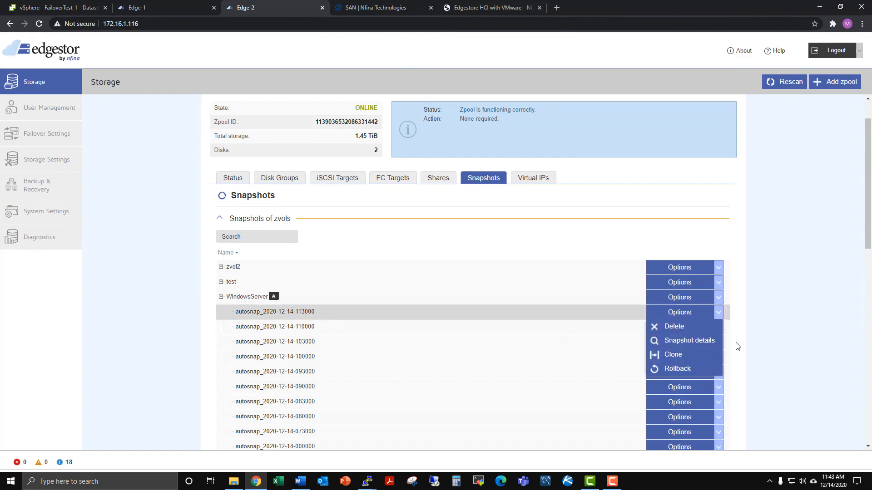
{"action": "left_click", "coordinate": [695, 361]}
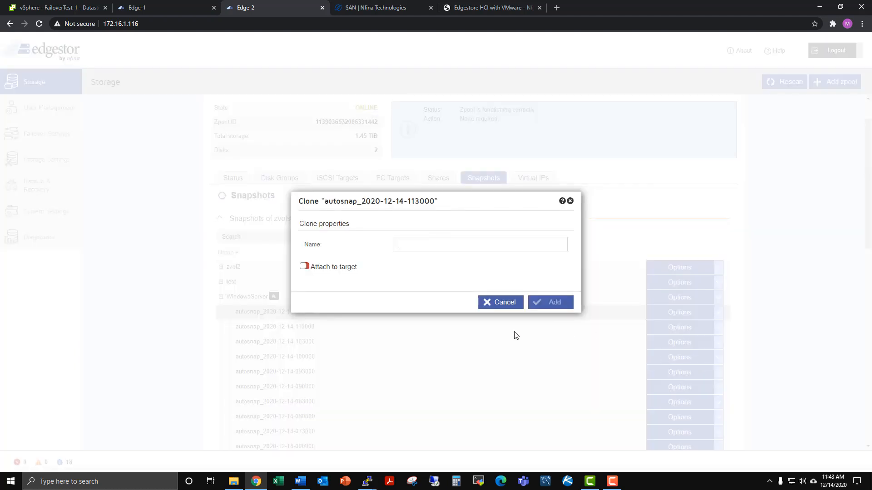
{"action": "type", "text": "democlone"}
{"action": "left_click", "coordinate": [304, 267]}
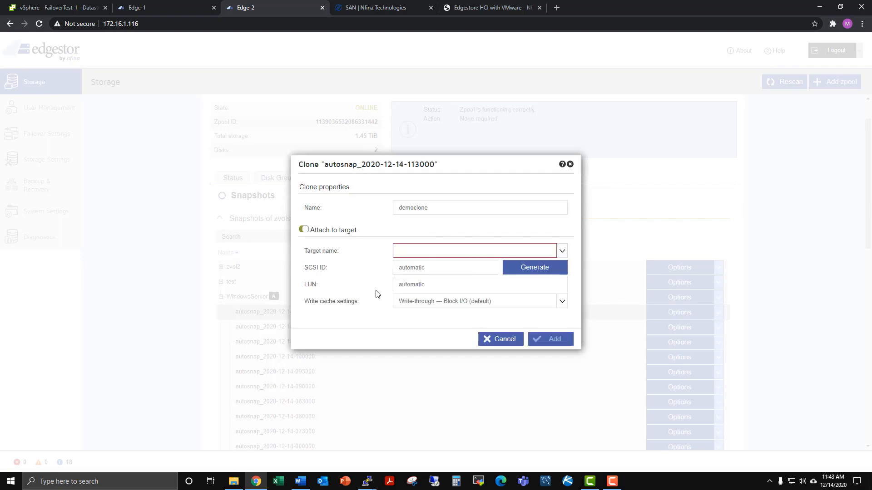
{"action": "left_click", "coordinate": [448, 253]}
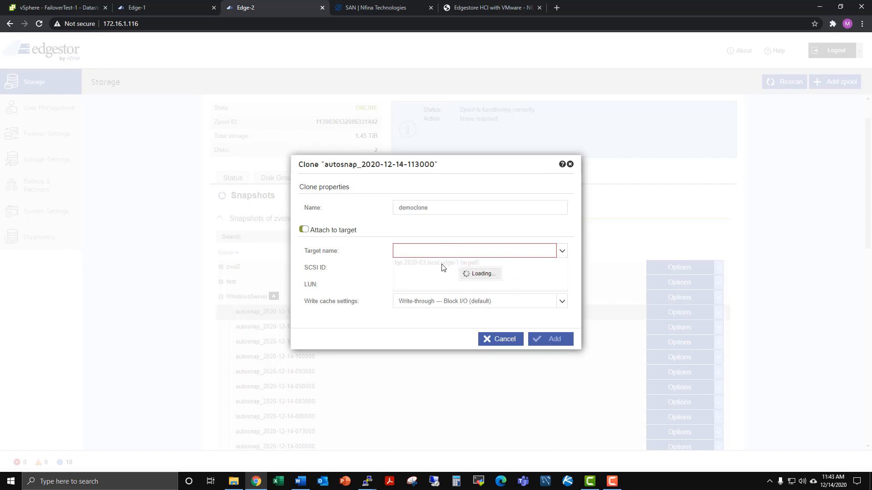
{"action": "left_click", "coordinate": [442, 264]}
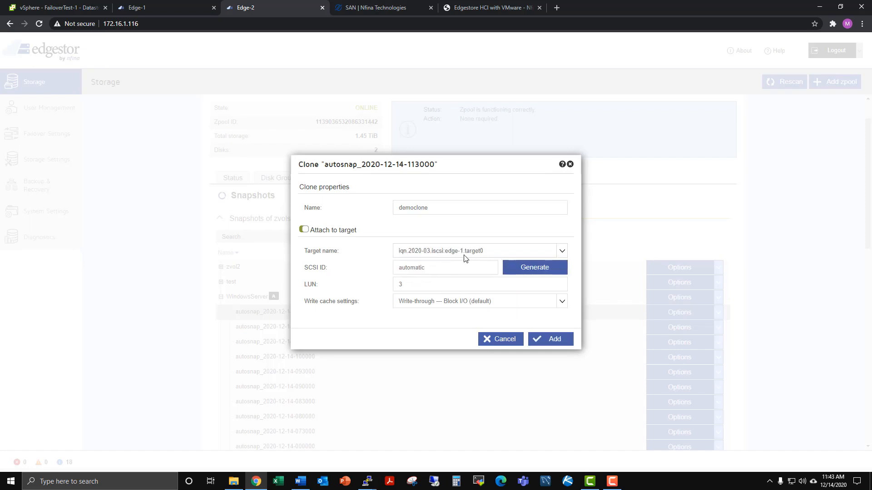
{"action": "left_click", "coordinate": [555, 345]}
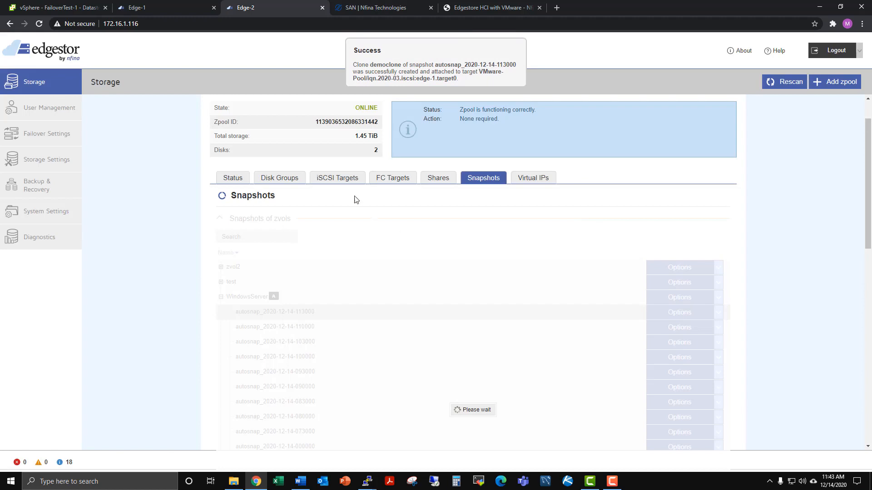
Step: Check the democlone entry among the zvols of VMware-Pool's iSCSI target
{"action": "left_click", "coordinate": [346, 182]}
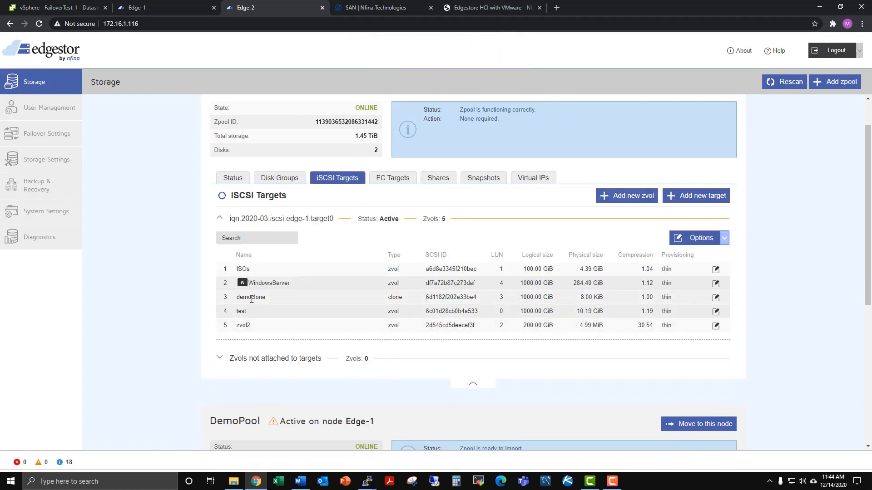
{"action": "left_click_drag", "start_coordinate": [429, 297], "coordinate": [574, 301]}
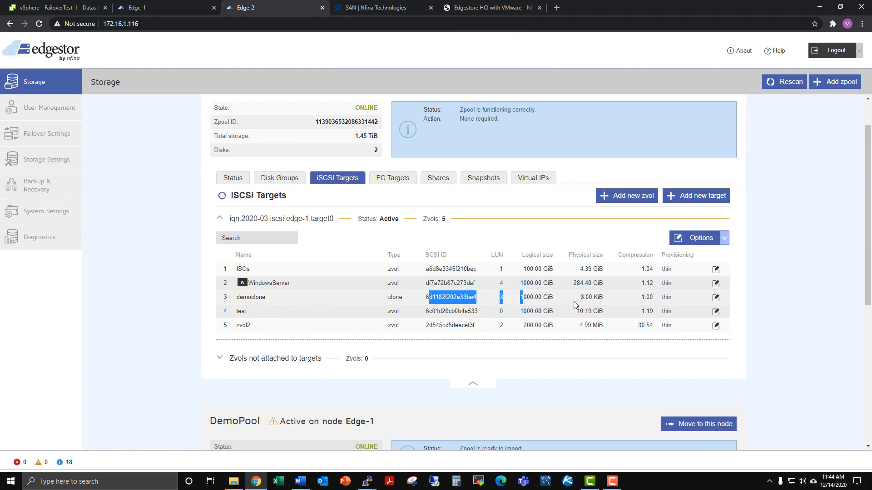
{"action": "left_click", "coordinate": [622, 299]}
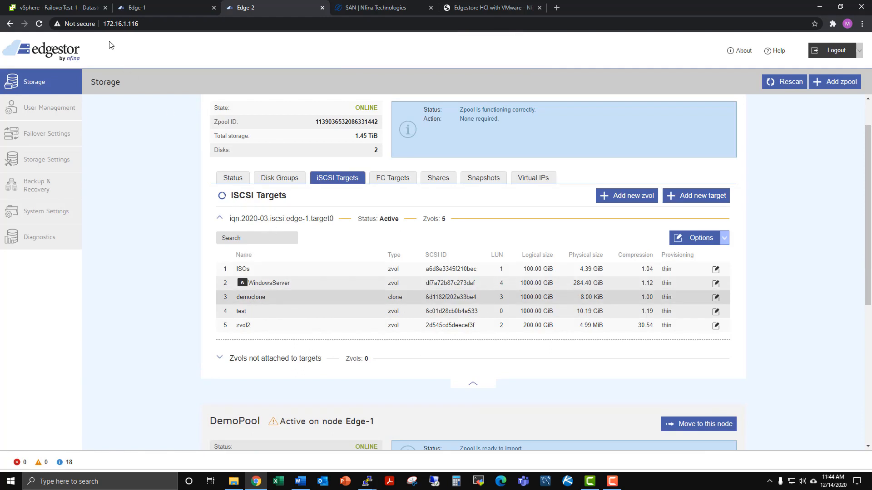
Step: Switch to vSphere and rescan the storage of DemoCluster
{"action": "left_click", "coordinate": [91, 7]}
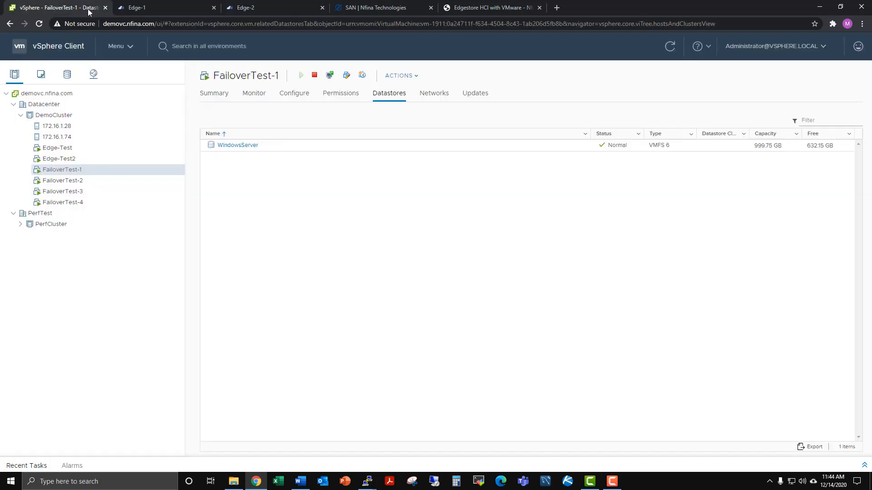
{"action": "left_click", "coordinate": [98, 117]}
{"action": "right_click", "coordinate": [98, 117]}
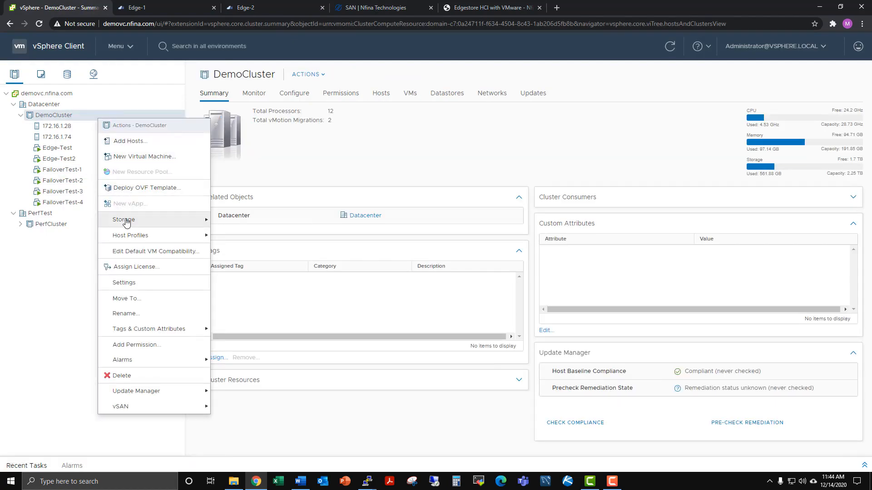
{"action": "mouse_move", "coordinate": [127, 222]}
{"action": "left_click", "coordinate": [261, 237]}
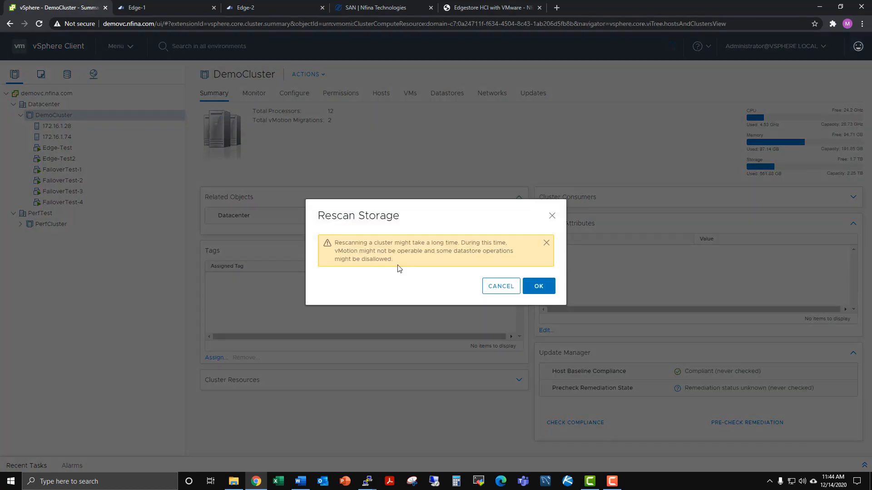
{"action": "left_click", "coordinate": [548, 327]}
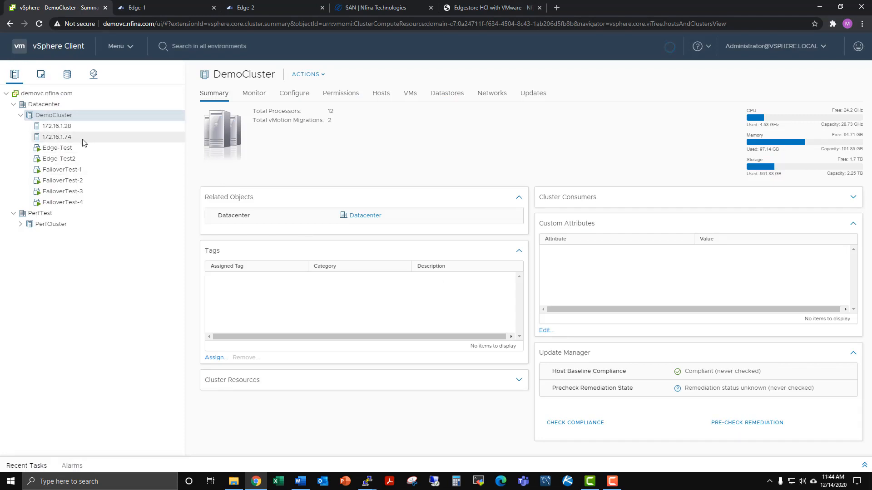
Step: Inspect the storage devices of host 172.16.1.28 and view the paths of the unconsumed LUN 3 iSCSI disk
{"action": "left_click", "coordinate": [295, 93]}
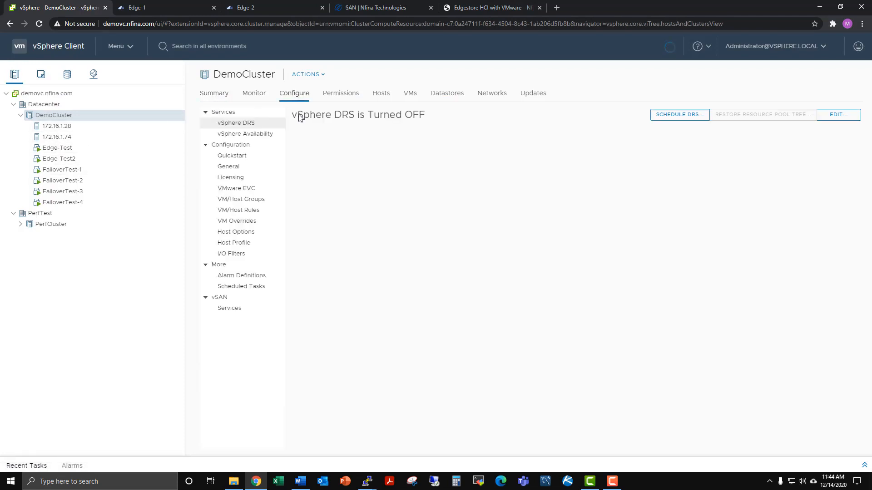
{"action": "left_click", "coordinate": [107, 131]}
{"action": "left_click", "coordinate": [294, 93]}
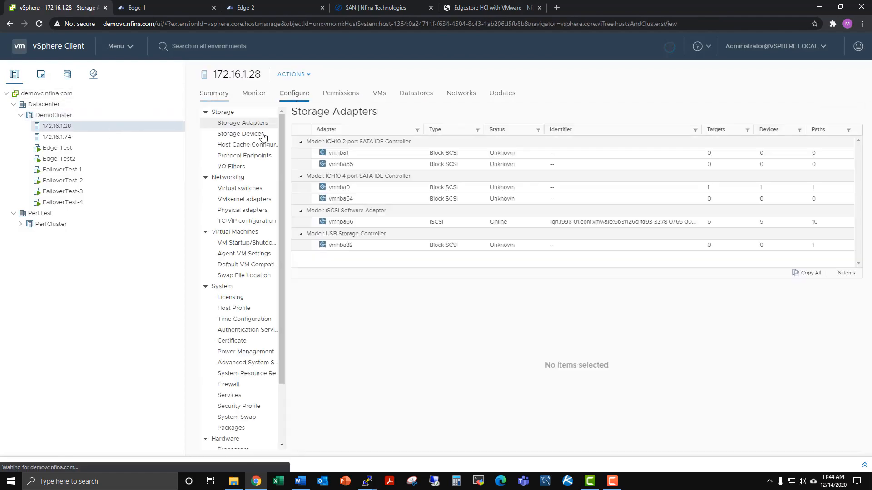
{"action": "left_click", "coordinate": [245, 135]}
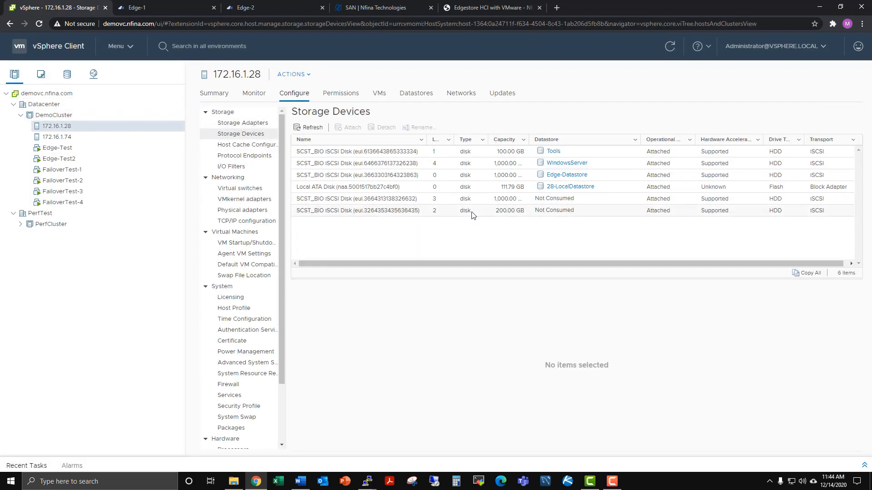
{"action": "left_click", "coordinate": [446, 203]}
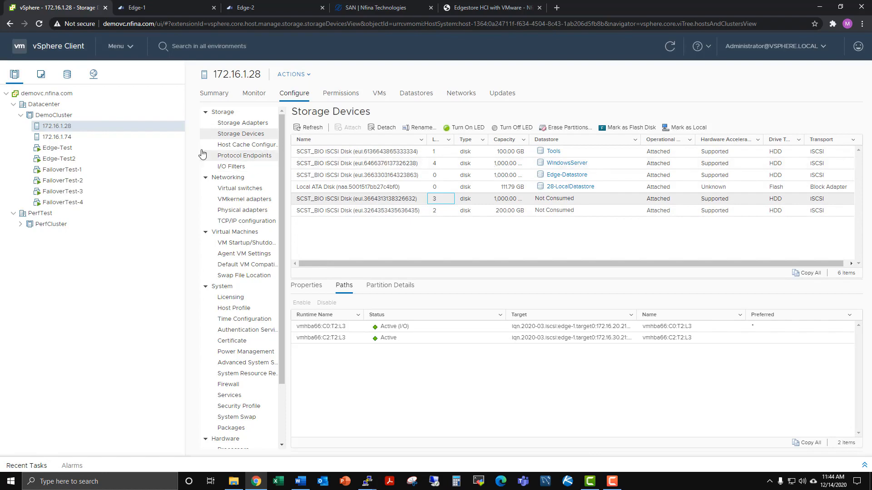
Step: Add a VMFS datastore to host 172.16.1.28 from the LUN 3 iSCSI disk, assigning a new signature
{"action": "right_click", "coordinate": [115, 128]}
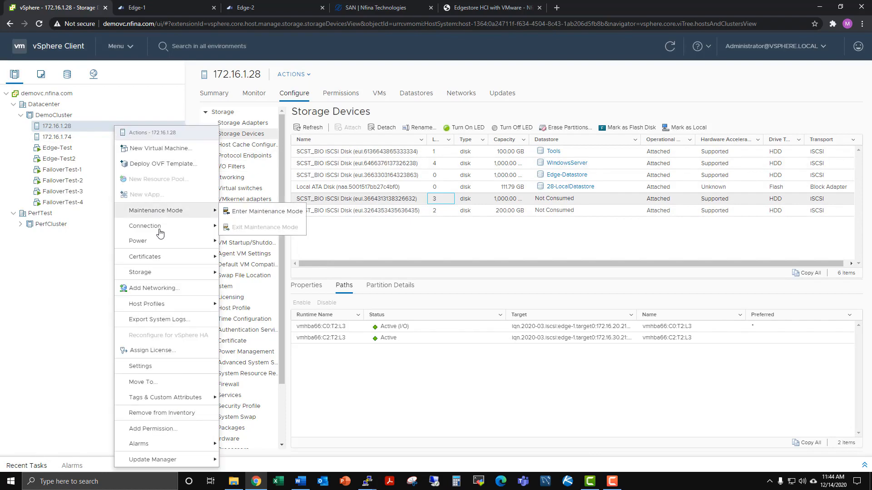
{"action": "mouse_move", "coordinate": [159, 272]}
{"action": "left_click", "coordinate": [238, 274]}
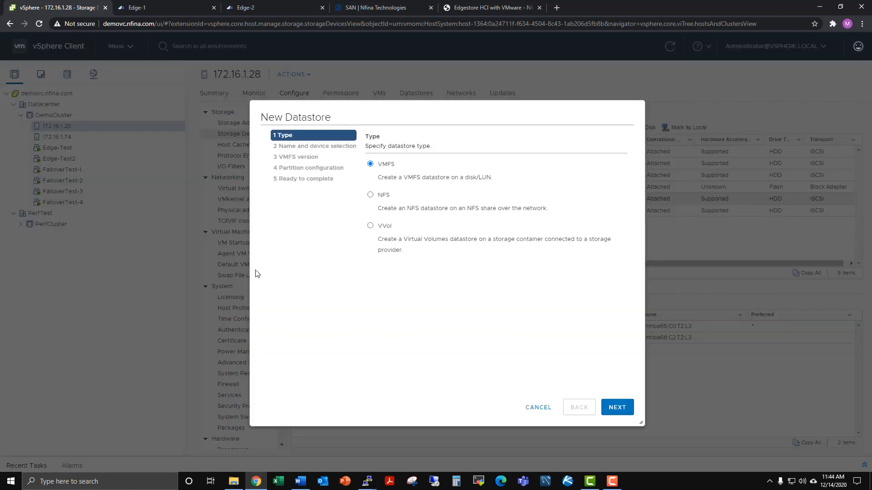
{"action": "left_click", "coordinate": [614, 409]}
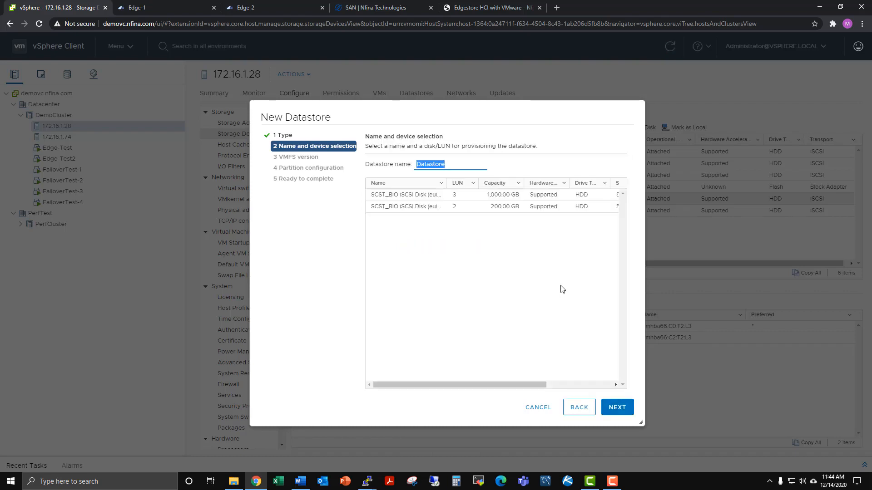
{"action": "left_click", "coordinate": [444, 199]}
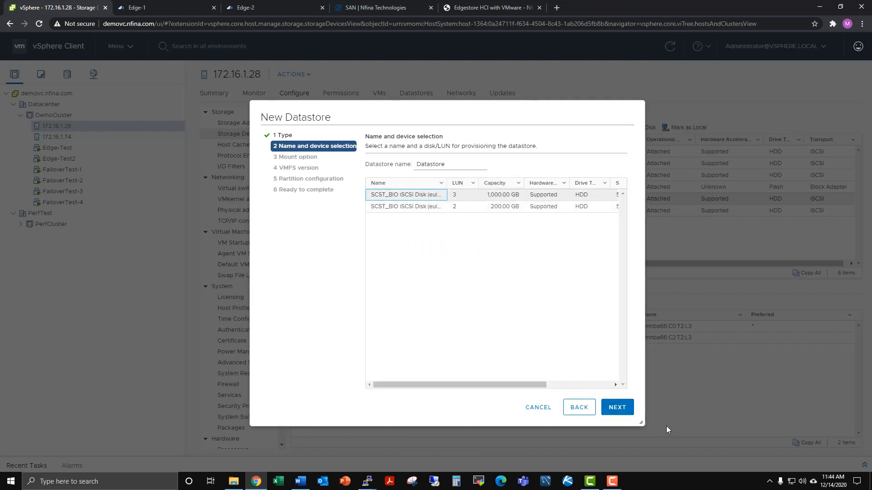
{"action": "left_click", "coordinate": [622, 409]}
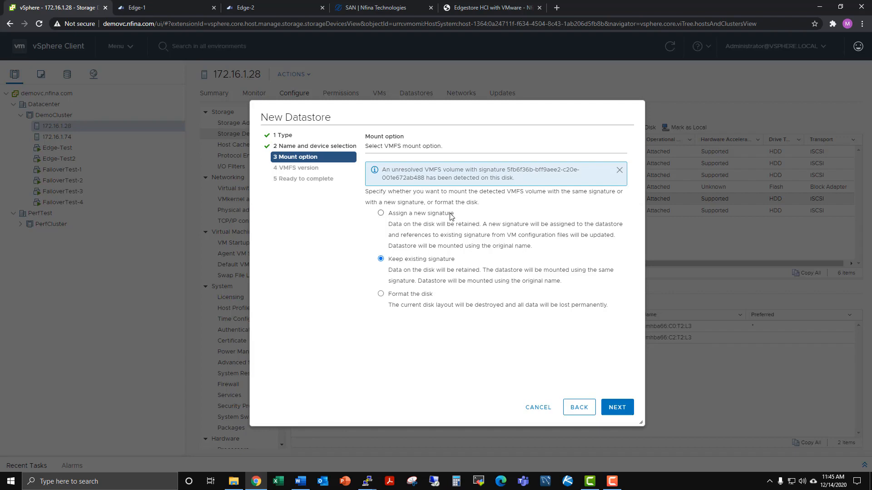
{"action": "left_click", "coordinate": [402, 217]}
{"action": "left_click", "coordinate": [624, 411]}
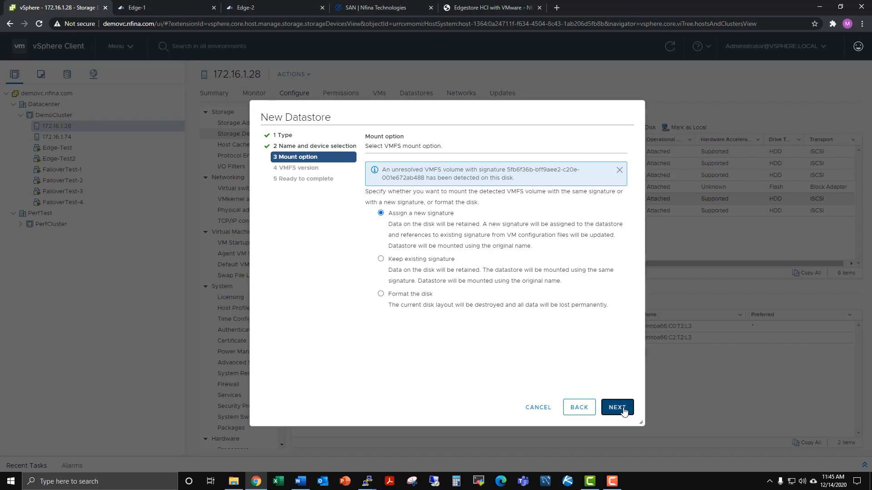
{"action": "left_click", "coordinate": [618, 408]}
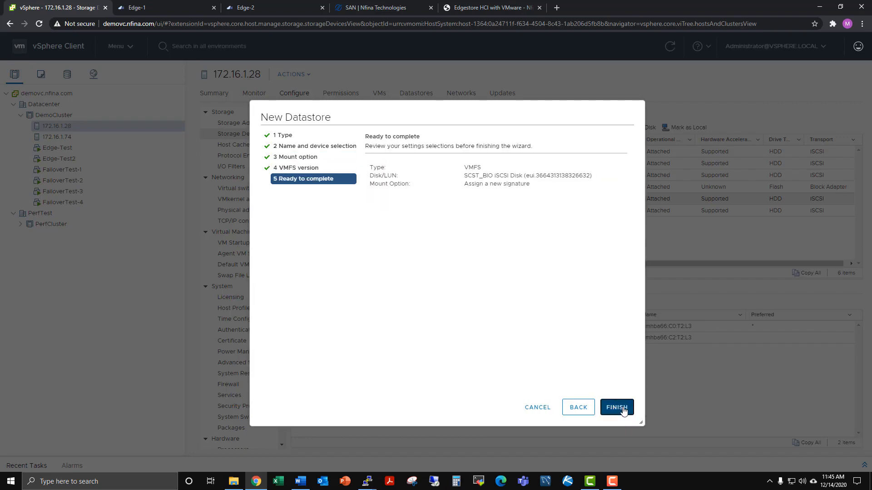
{"action": "left_click", "coordinate": [623, 408]}
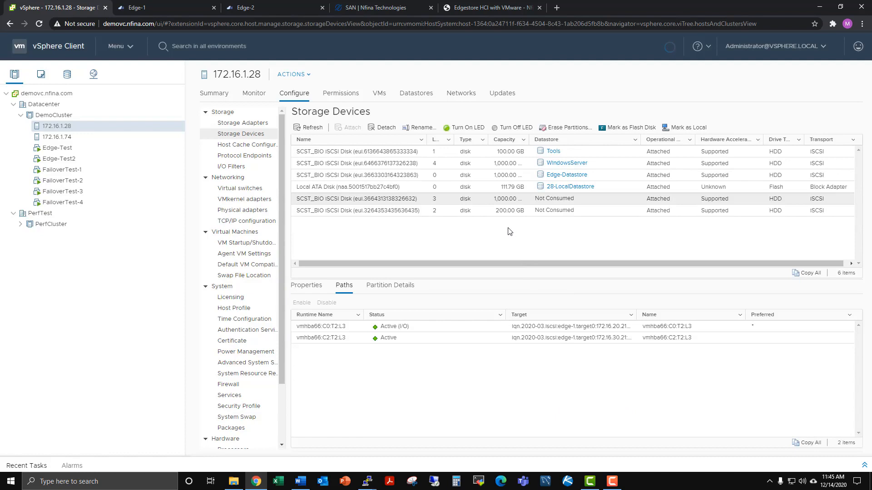
Step: Browse the files of the WindowsServer datastore, and open the snap-778d8104-WindowsServer datastore
{"action": "left_click", "coordinate": [411, 94]}
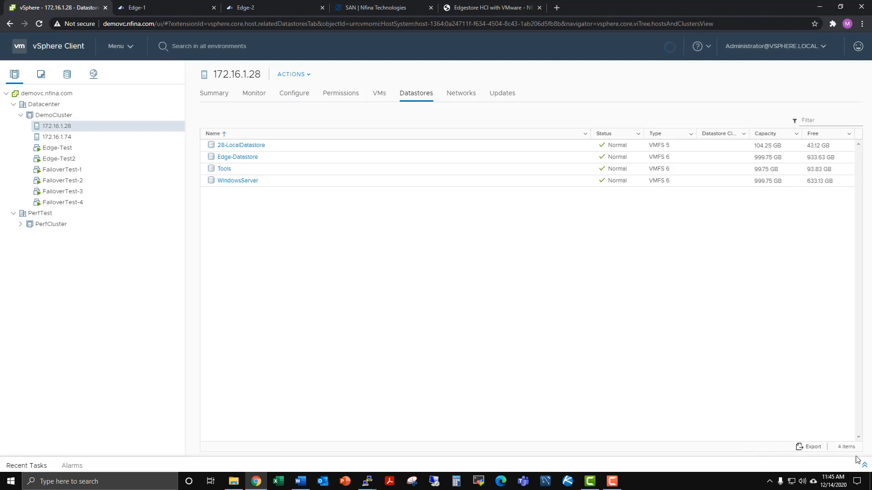
{"action": "right_click", "coordinate": [249, 183]}
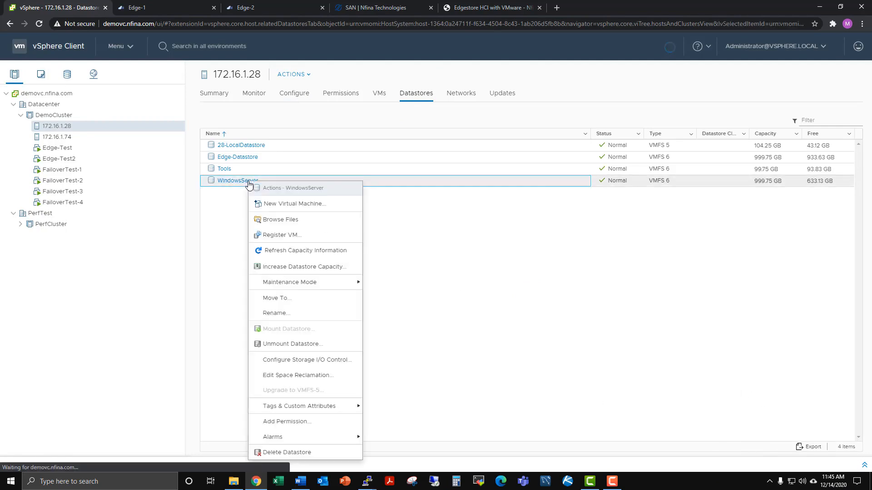
{"action": "left_click", "coordinate": [269, 218]}
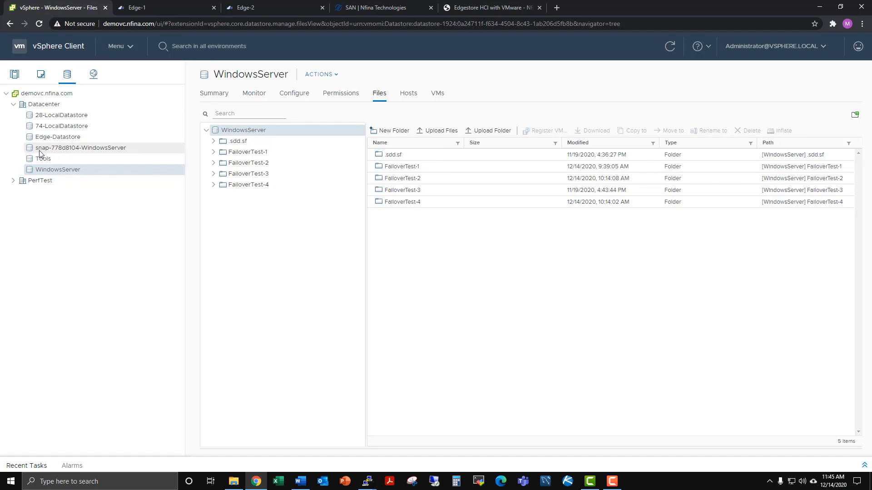
{"action": "left_click", "coordinate": [110, 153]}
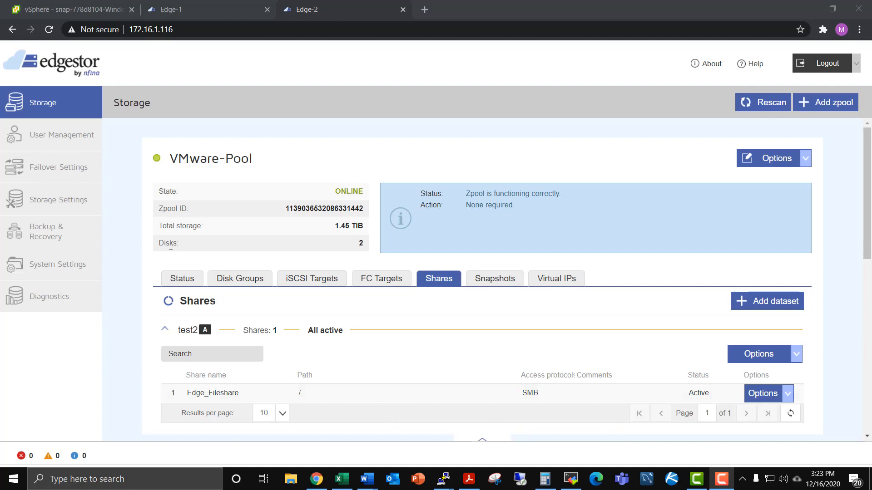
Step: Review the directory service settings and the share users and groups in Edge-2's user management
{"action": "left_click", "coordinate": [73, 143]}
{"action": "scroll", "coordinate": [317, 286], "scroll_direction": "down", "scroll_amount": 6}
{"action": "scroll", "coordinate": [329, 286], "scroll_direction": "down", "scroll_amount": 4}
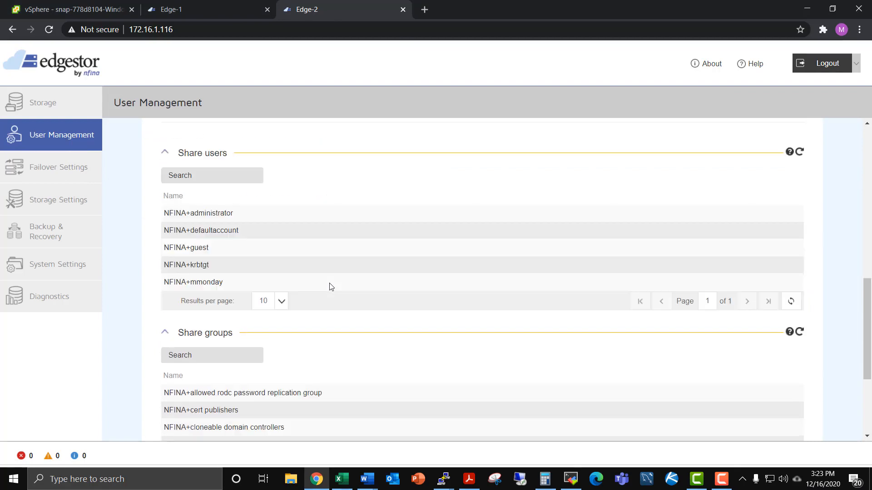
{"action": "scroll", "coordinate": [329, 286], "scroll_direction": "up", "scroll_amount": 5}
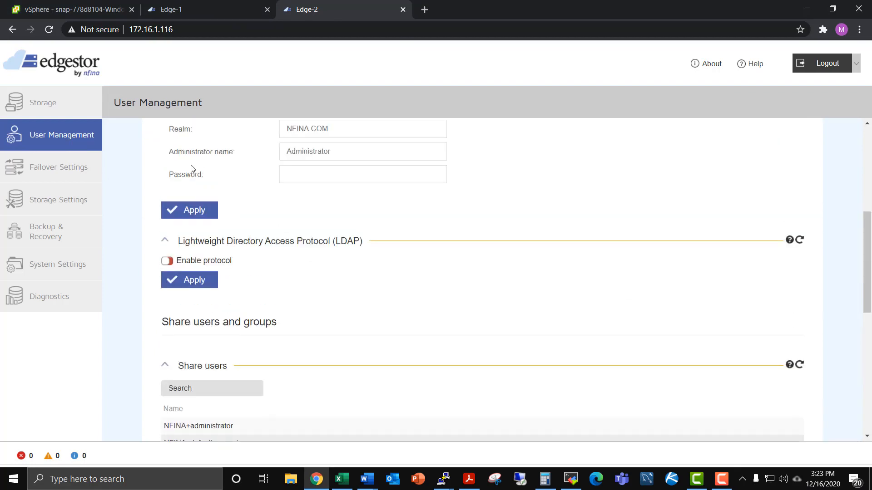
Step: Return to VMware-Pool's shares and review the properties offered for a new dataset without creating one
{"action": "left_click", "coordinate": [68, 109]}
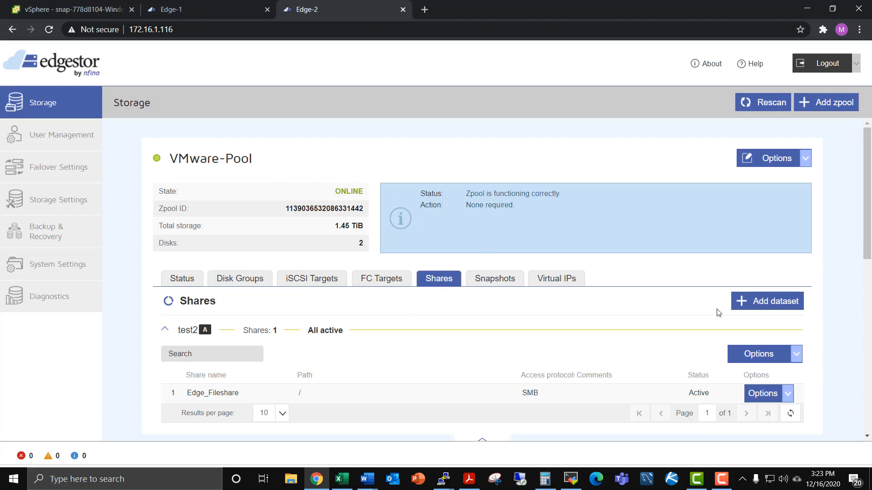
{"action": "left_click", "coordinate": [773, 309]}
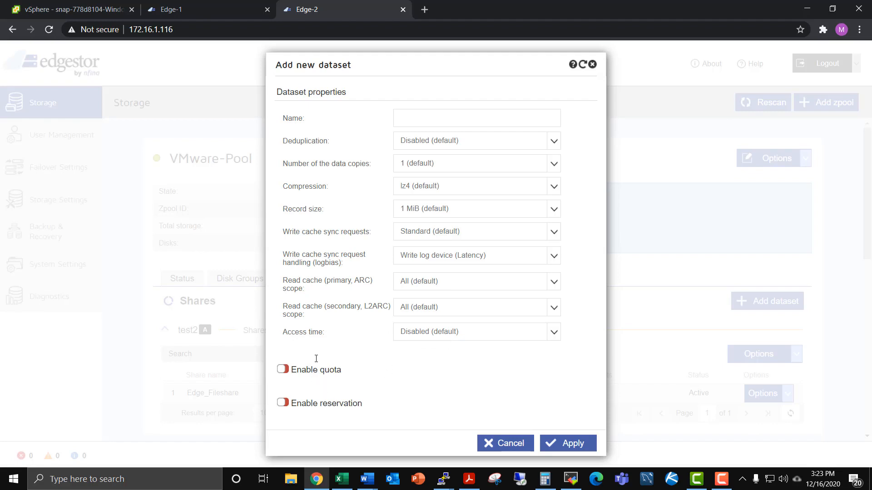
{"action": "left_click", "coordinate": [498, 452]}
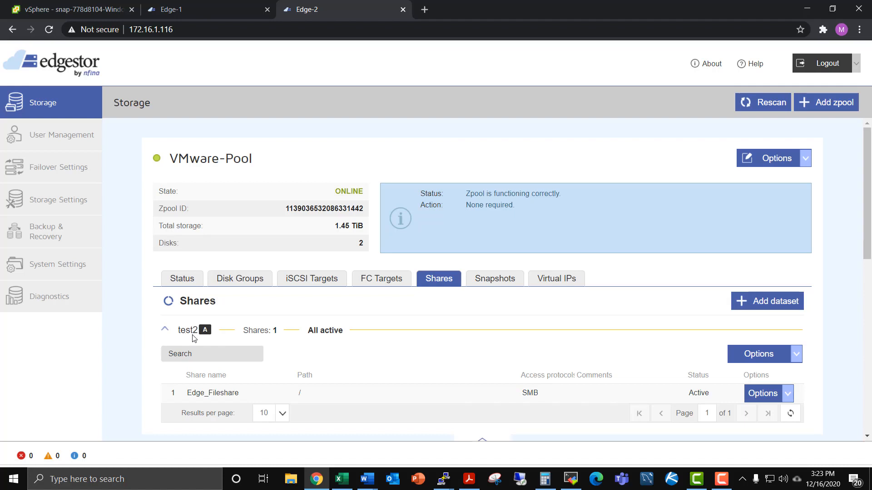
Step: Check the snapshot task of the test2 dataset under Backup & Recovery, and return to the storage overview
{"action": "mouse_move", "coordinate": [203, 332]}
{"action": "left_click", "coordinate": [59, 227]}
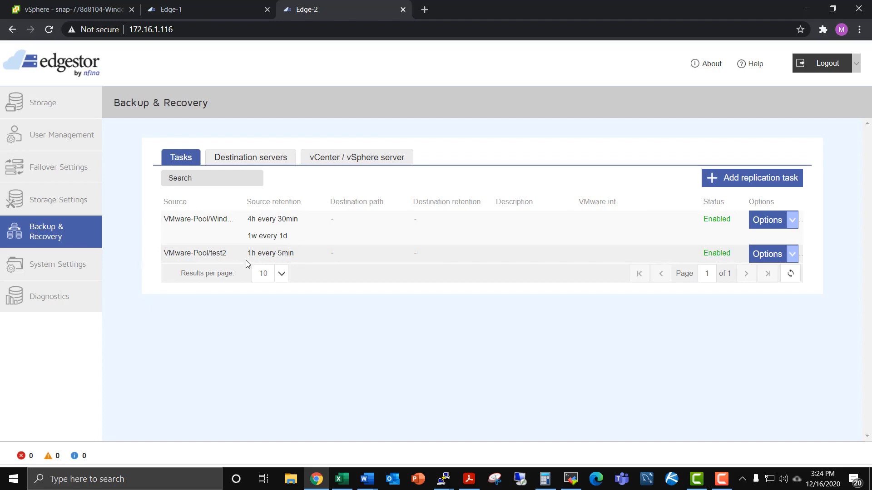
{"action": "left_click", "coordinate": [68, 96]}
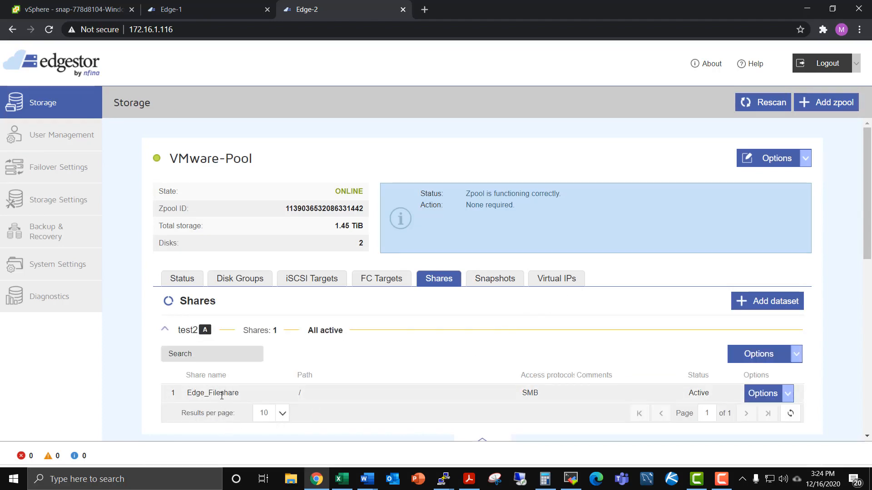
Step: Check VMware-Pool's virtual IPs and the zvols of target iqn.2020-03.iscsi:edge-1.target0, and return to the shares
{"action": "left_click", "coordinate": [550, 279]}
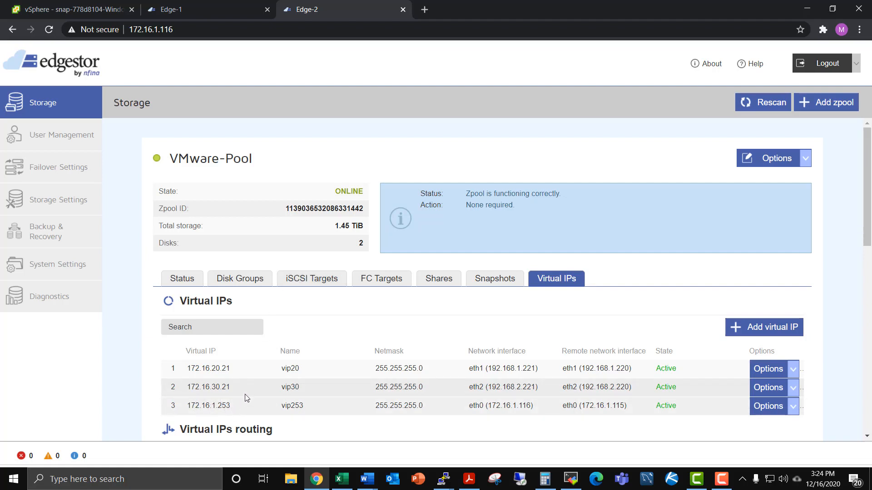
{"action": "left_click", "coordinate": [316, 276]}
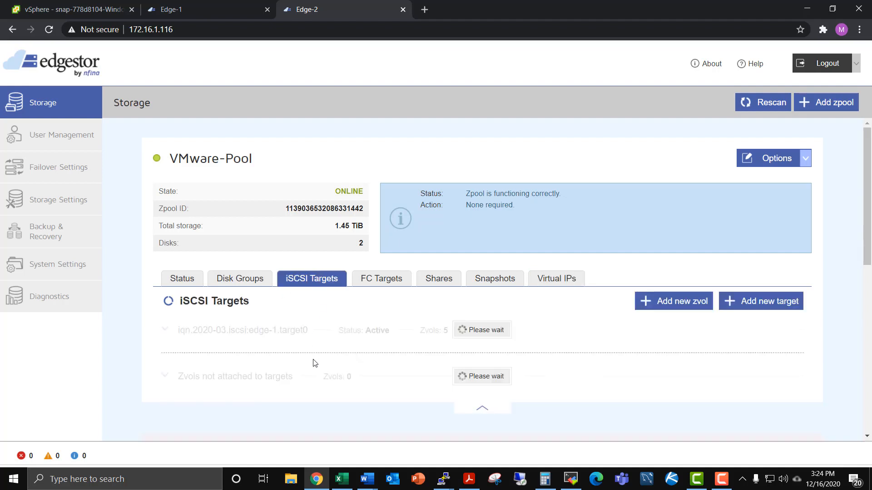
{"action": "left_click", "coordinate": [285, 329]}
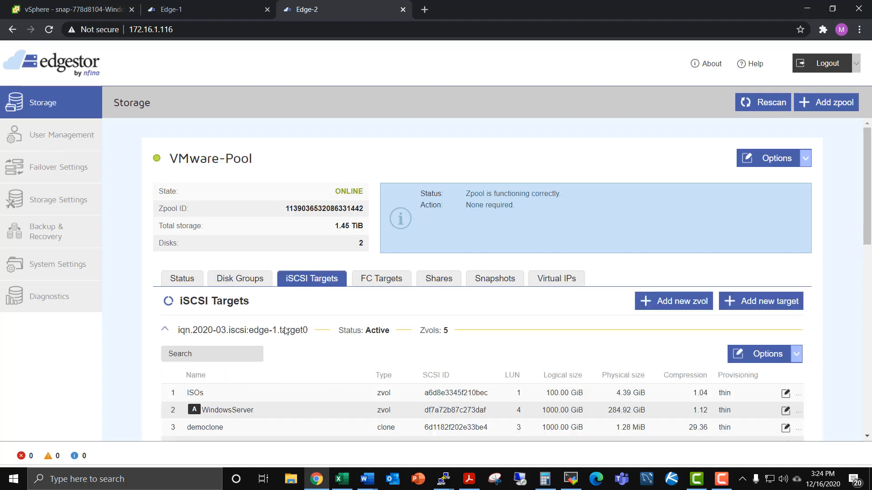
{"action": "left_click", "coordinate": [453, 282]}
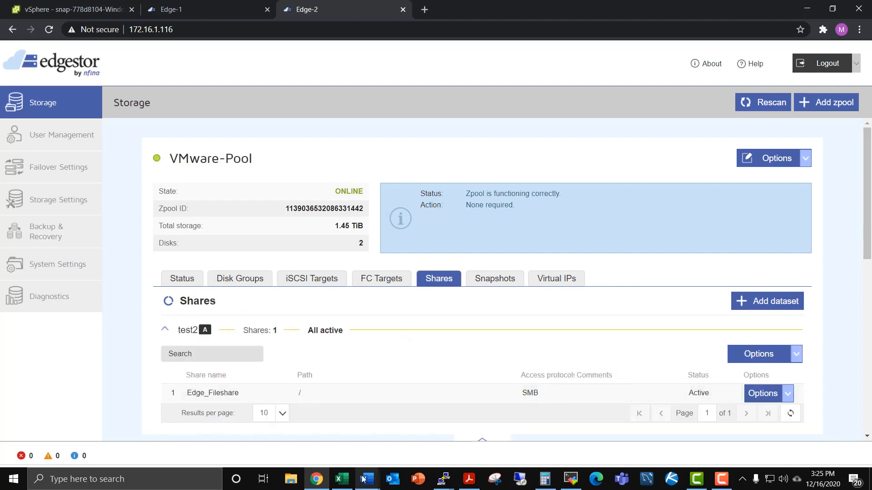
Step: Switch to File Explorer and open \\172.16.1.253 to view the Edge_Fileshare share, before returning to Edge-2
{"action": "left_click", "coordinate": [295, 482]}
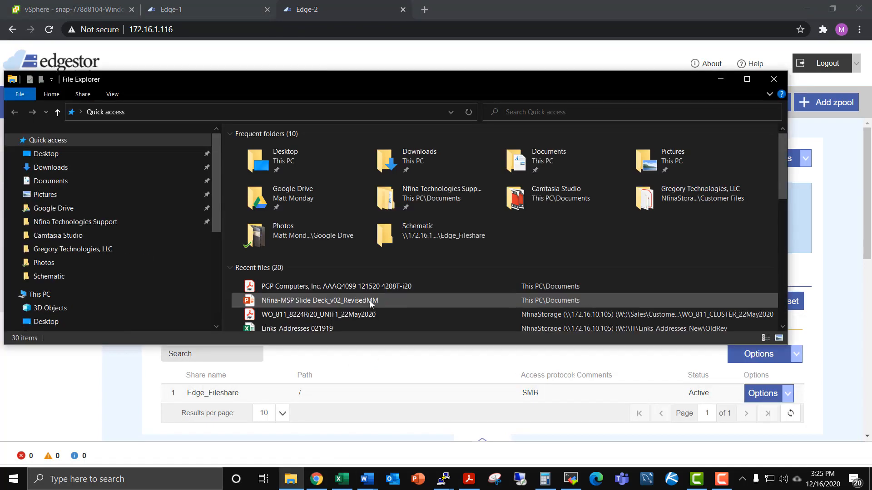
{"action": "left_click", "coordinate": [452, 116]}
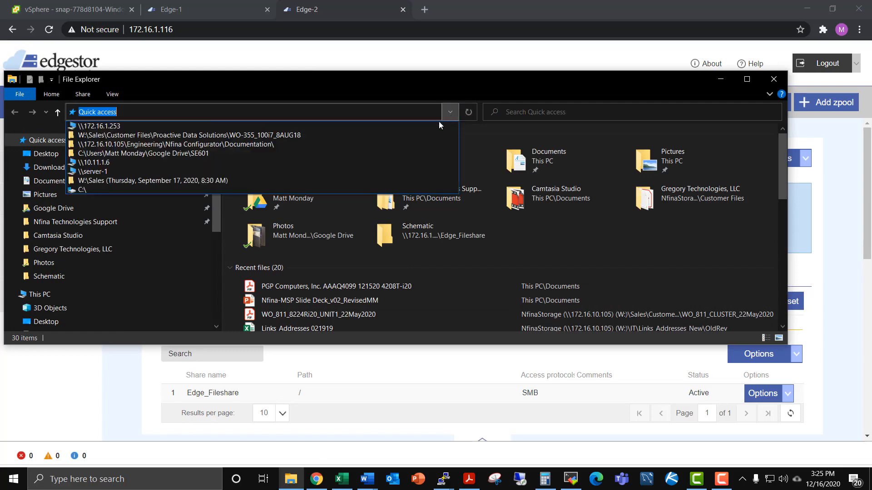
{"action": "left_click", "coordinate": [370, 126]}
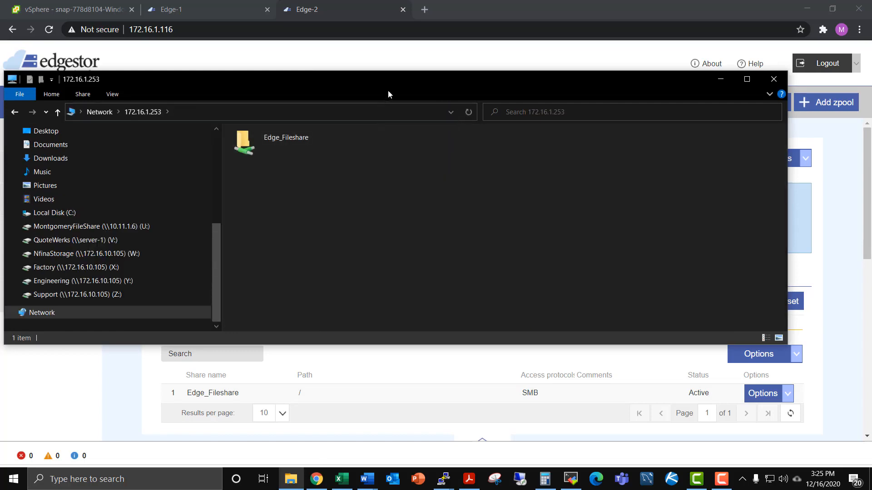
{"action": "left_click_drag", "start_coordinate": [387, 90], "coordinate": [507, 167]}
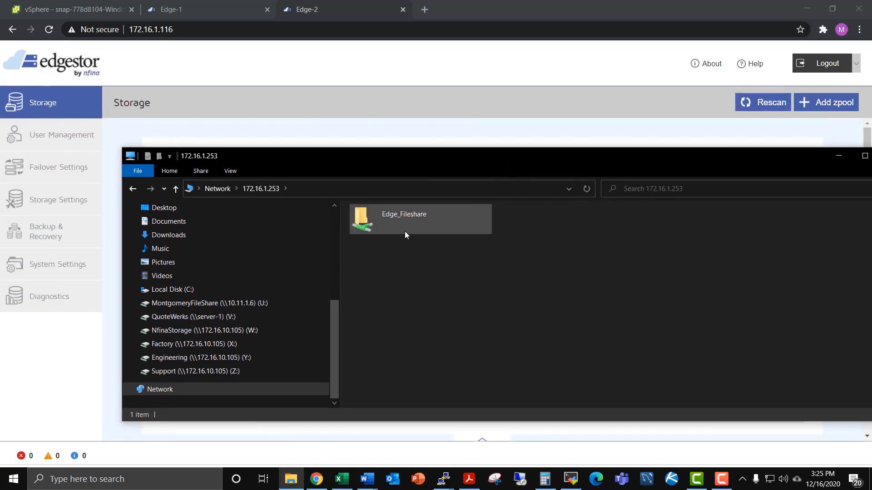
{"action": "left_click", "coordinate": [95, 359]}
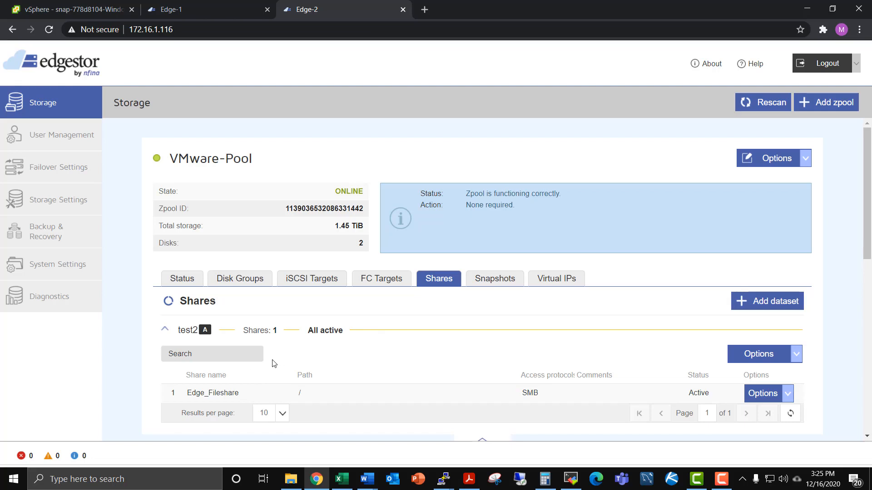
Step: Review the automatic snapshots of the test2 dataset in VMware-Pool, and collapse their list
{"action": "left_click", "coordinate": [492, 283]}
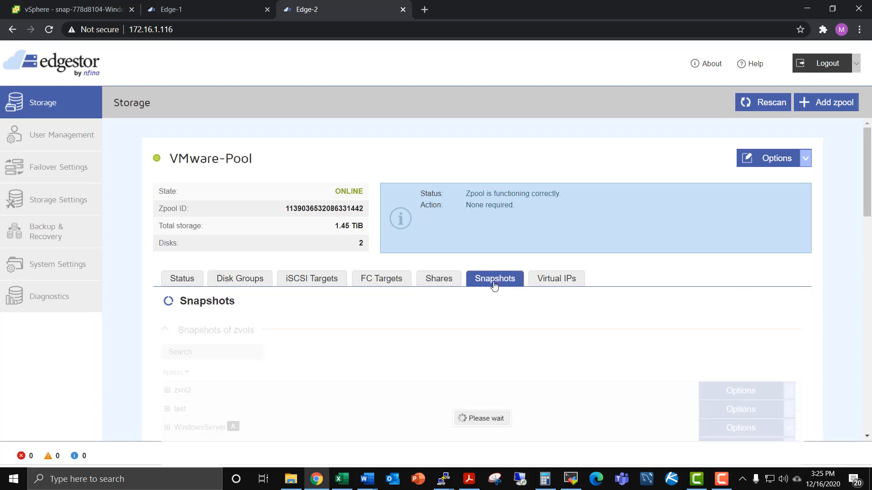
{"action": "scroll", "coordinate": [384, 361], "scroll_direction": "down", "scroll_amount": 7}
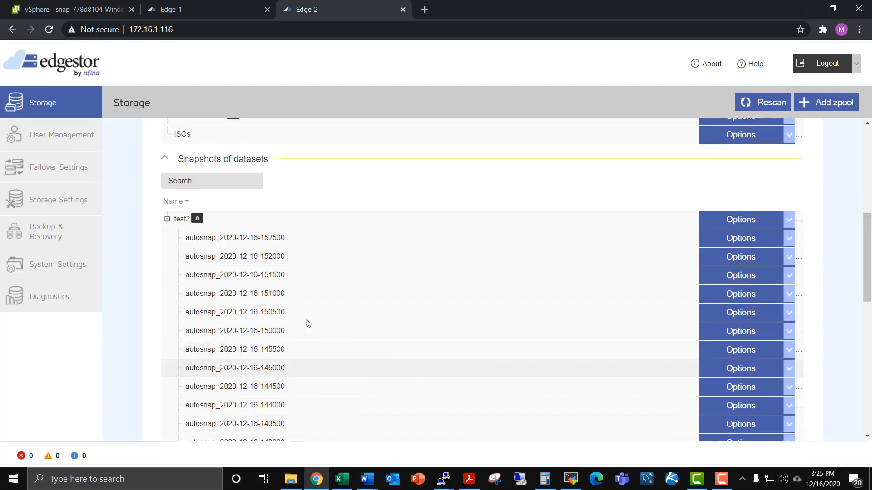
{"action": "left_click", "coordinate": [166, 220]}
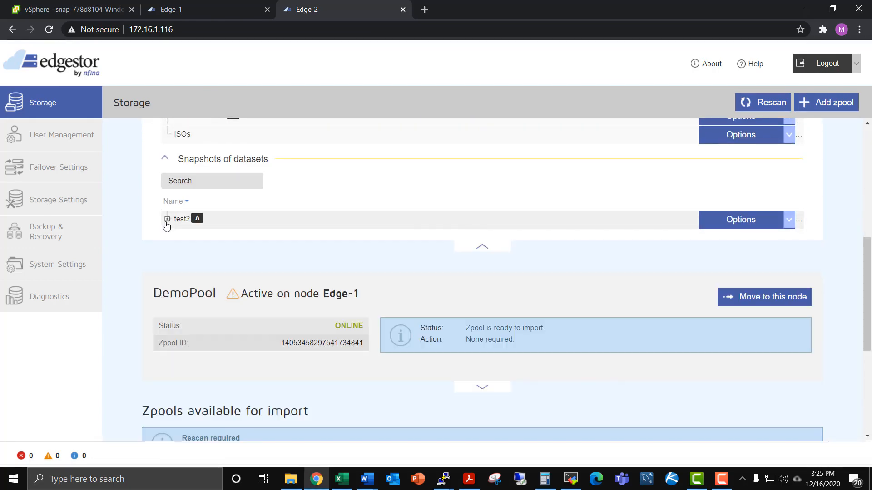
Step: Expand the test2 dataset's snapshots and look through the list of automatic snapshots
{"action": "left_click", "coordinate": [167, 223]}
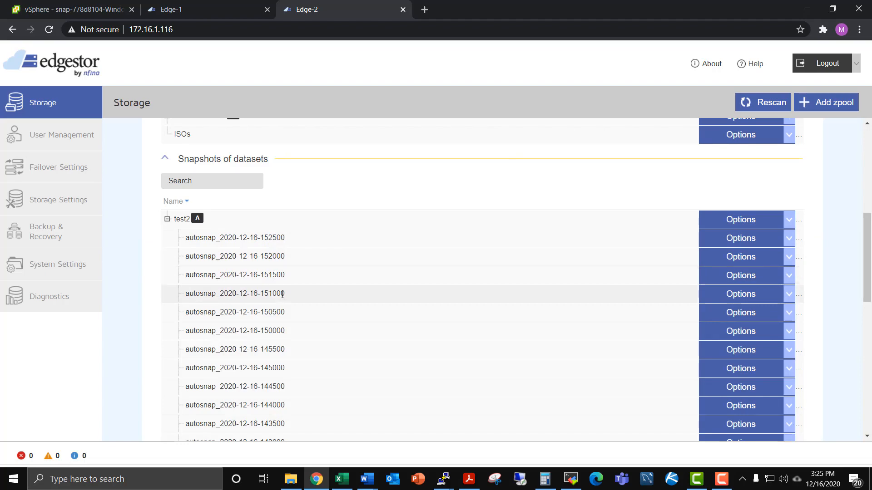
{"action": "scroll", "coordinate": [284, 309], "scroll_direction": "down", "scroll_amount": 5}
{"action": "scroll", "coordinate": [287, 312], "scroll_direction": "up", "scroll_amount": 5}
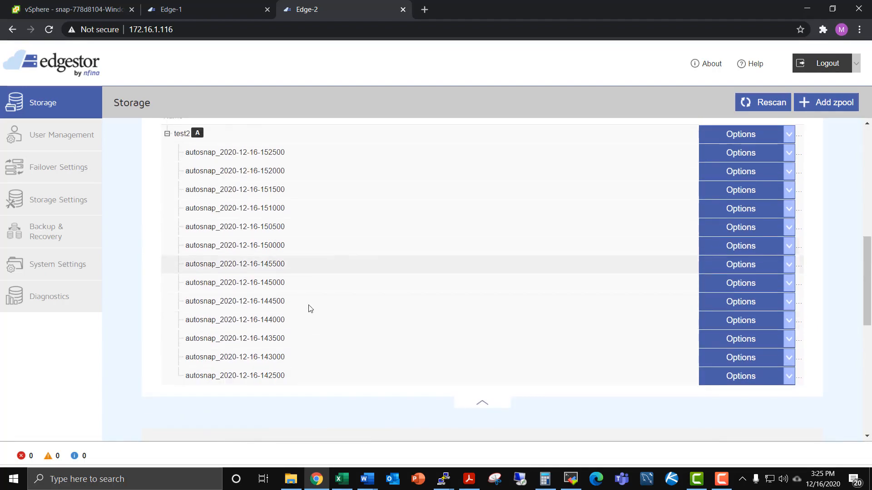
Step: Switch to File Explorer and review the previous versions in the properties of the Edge_Fileshare share, closing them without changes
{"action": "left_click", "coordinate": [292, 480]}
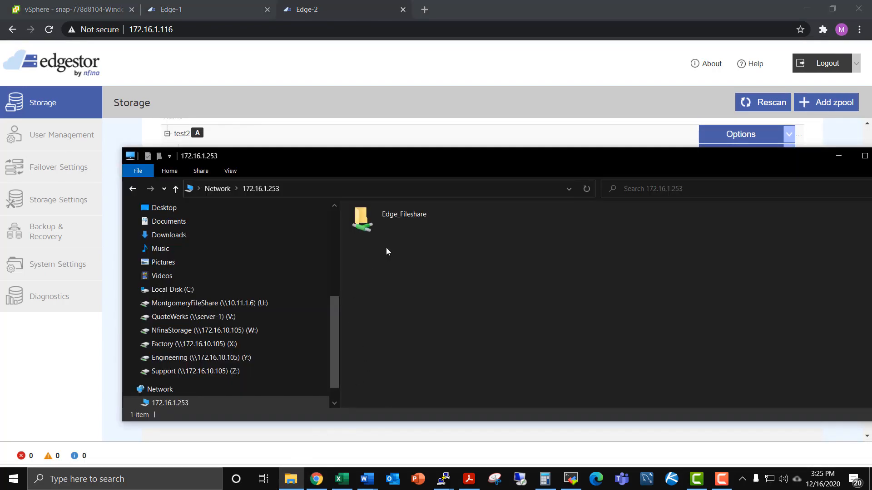
{"action": "right_click", "coordinate": [412, 224]}
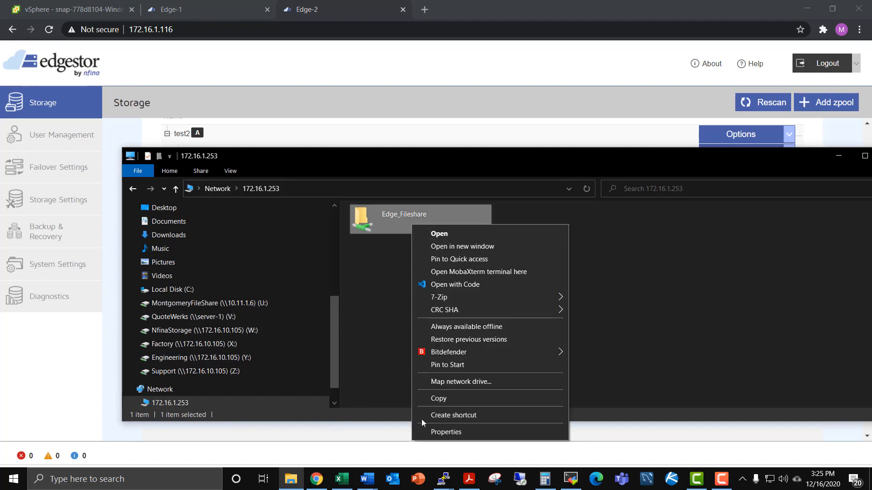
{"action": "left_click", "coordinate": [439, 431]}
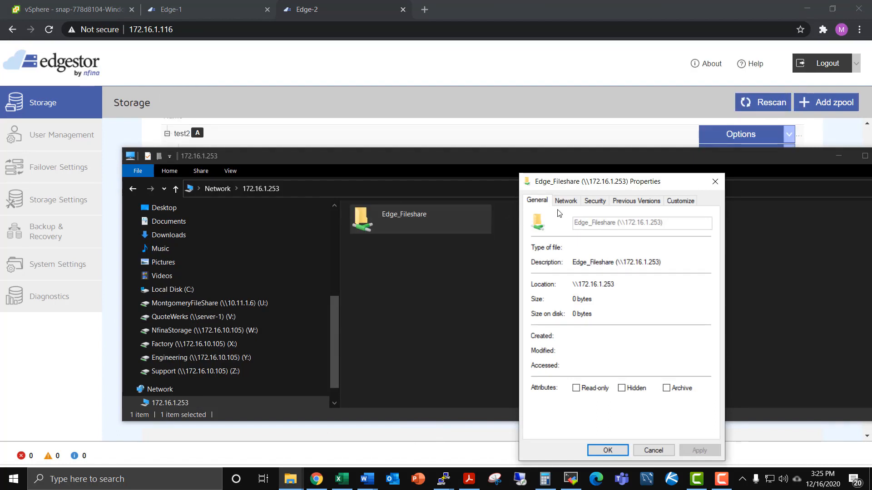
{"action": "left_click", "coordinate": [631, 202]}
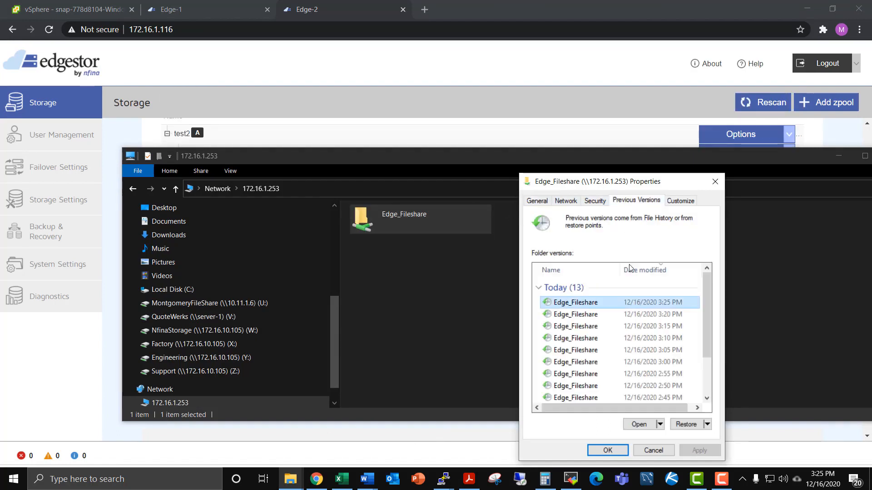
{"action": "scroll", "coordinate": [637, 334], "scroll_direction": "down", "scroll_amount": 1}
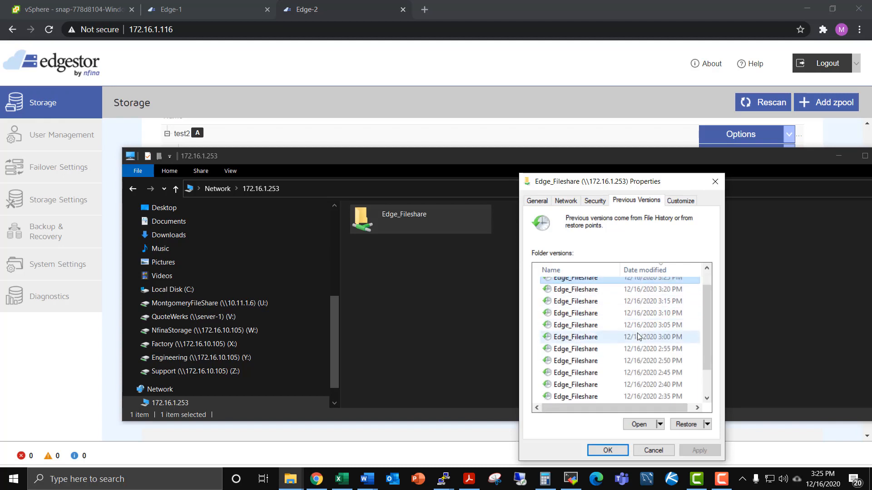
{"action": "scroll", "coordinate": [636, 336], "scroll_direction": "down", "scroll_amount": 1}
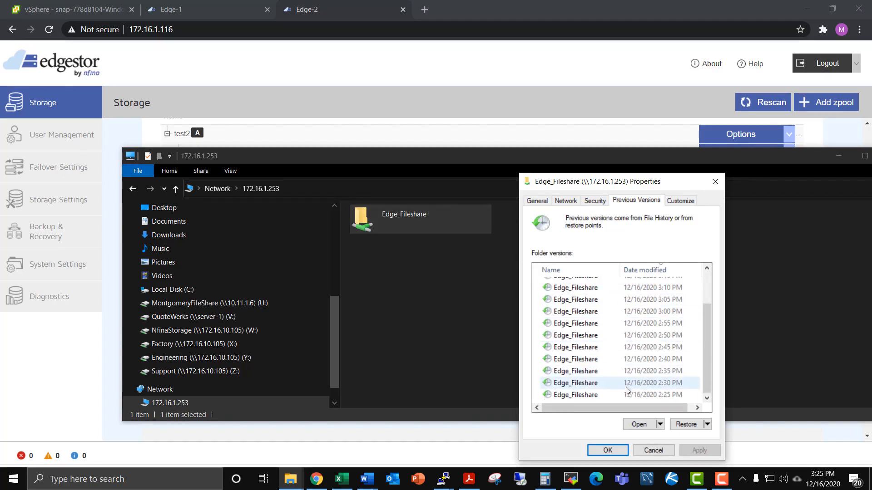
{"action": "scroll", "coordinate": [629, 391], "scroll_direction": "up", "scroll_amount": 2}
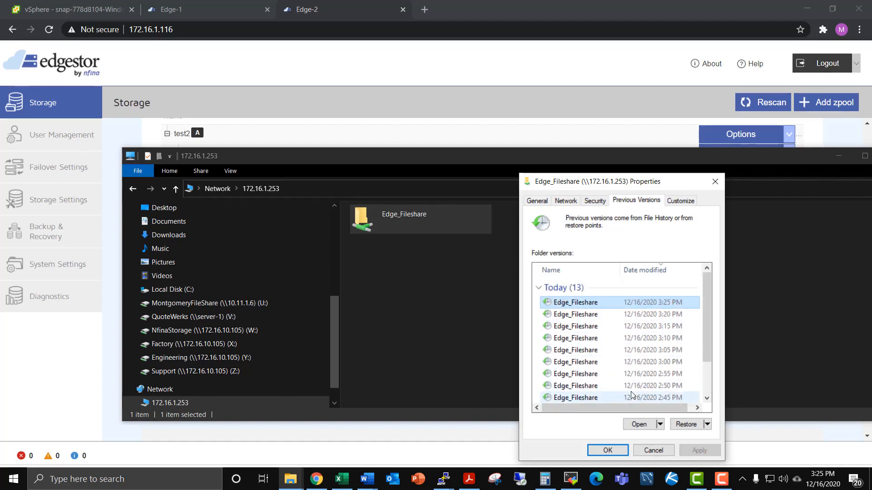
{"action": "left_click", "coordinate": [652, 452]}
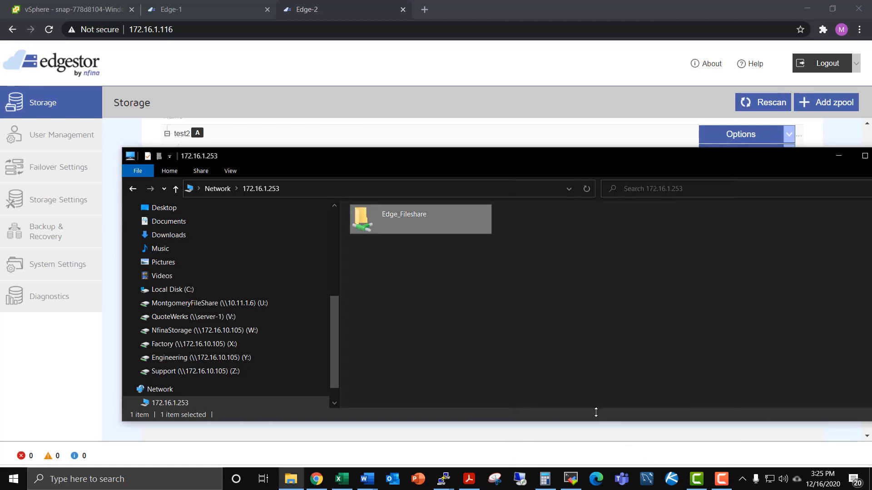
Step: Permanently delete the Archive zip file from the Schematic folder of Edge_Fileshare
{"action": "double_click", "coordinate": [378, 221]}
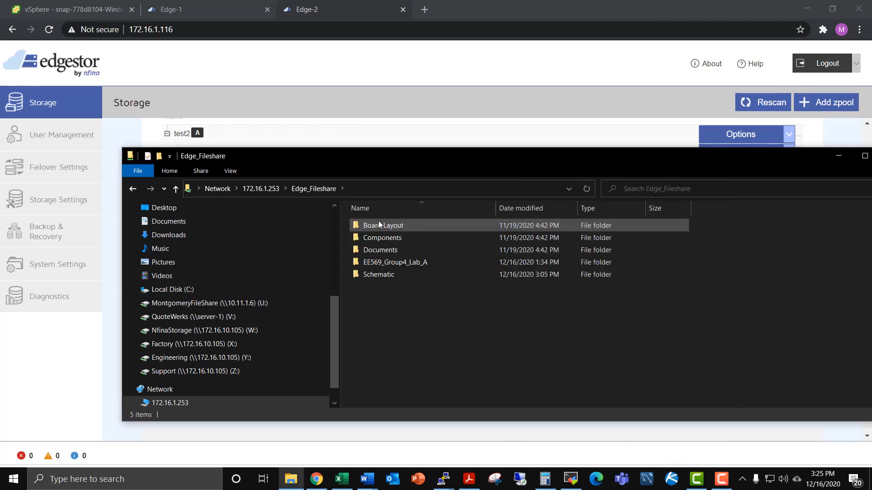
{"action": "double_click", "coordinate": [385, 276]}
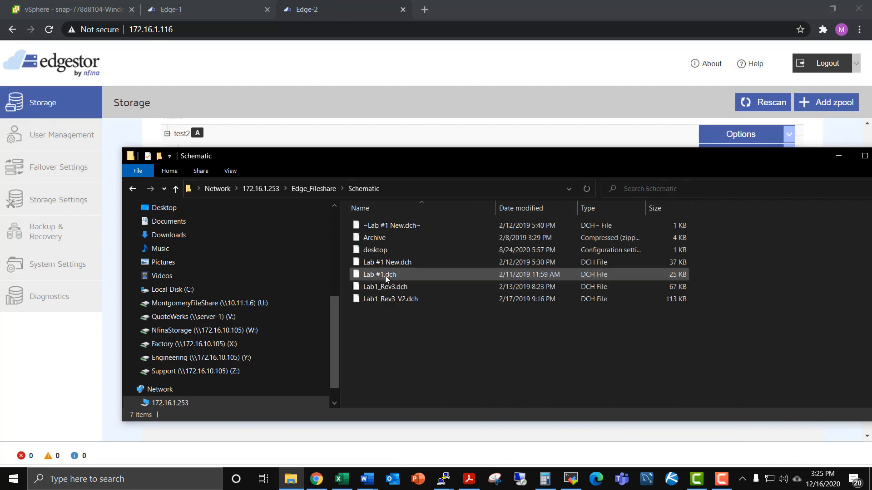
{"action": "left_click", "coordinate": [396, 243]}
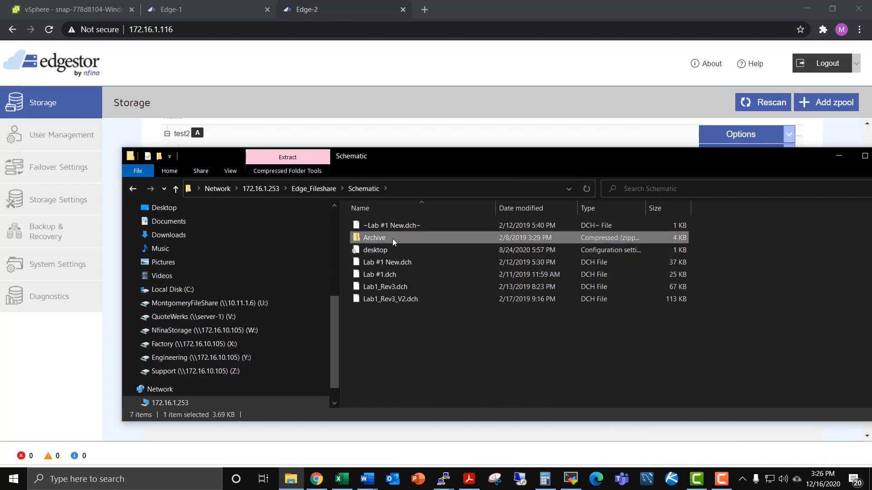
{"action": "key", "text": "Delete"}
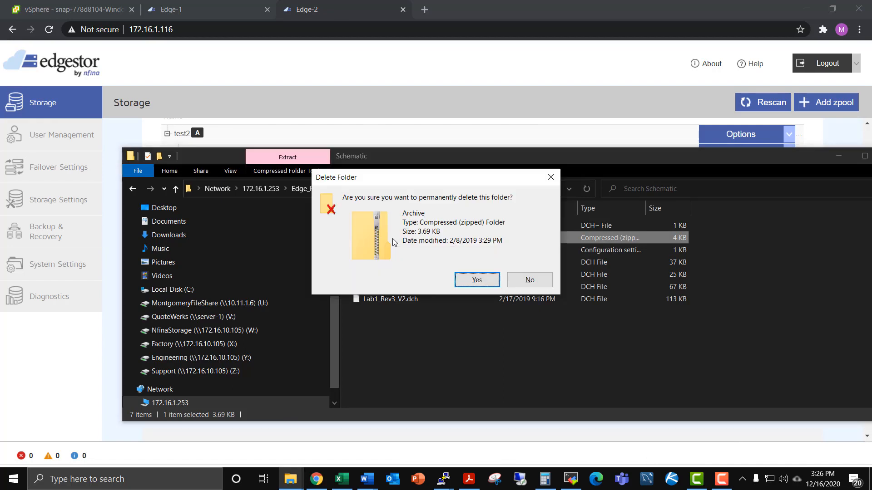
{"action": "left_click", "coordinate": [477, 281]}
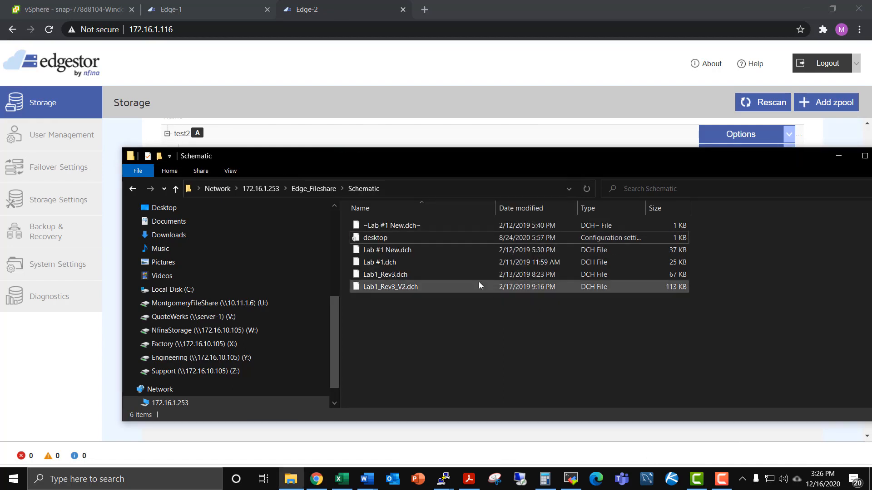
Step: Open the 12/16/2020 3:25 PM previous version of the Schematic folder to inspect its files, and close that window
{"action": "left_click", "coordinate": [307, 189]}
{"action": "right_click", "coordinate": [367, 277]}
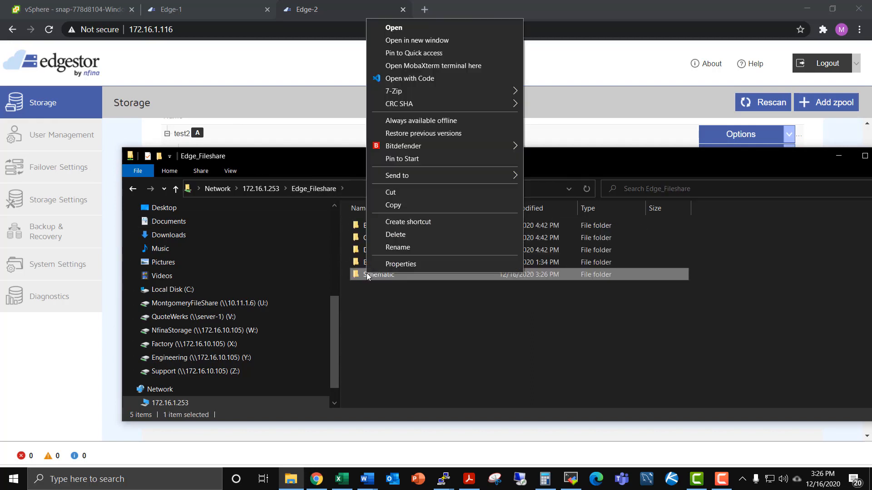
{"action": "left_click", "coordinate": [392, 266]}
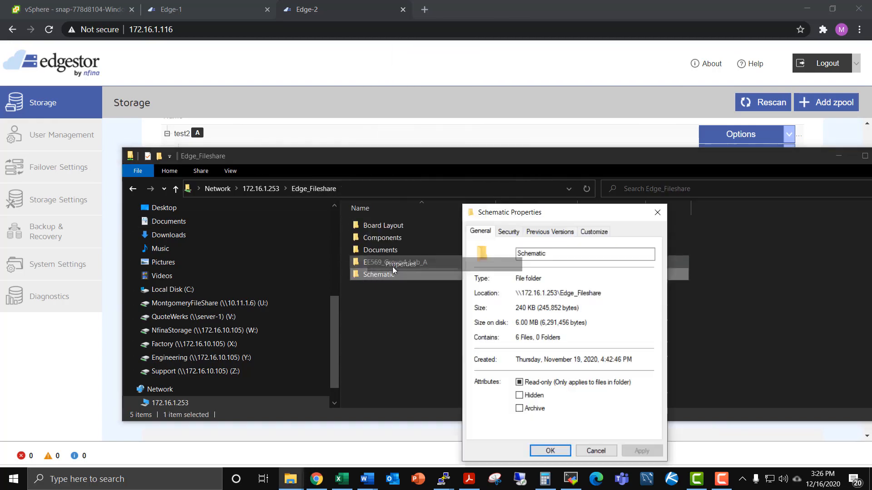
{"action": "left_click", "coordinate": [543, 231]}
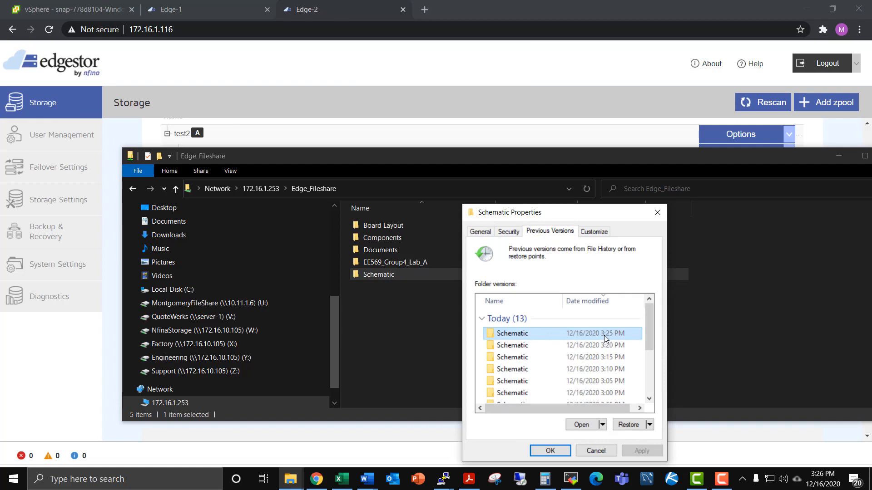
{"action": "left_click", "coordinate": [585, 429]}
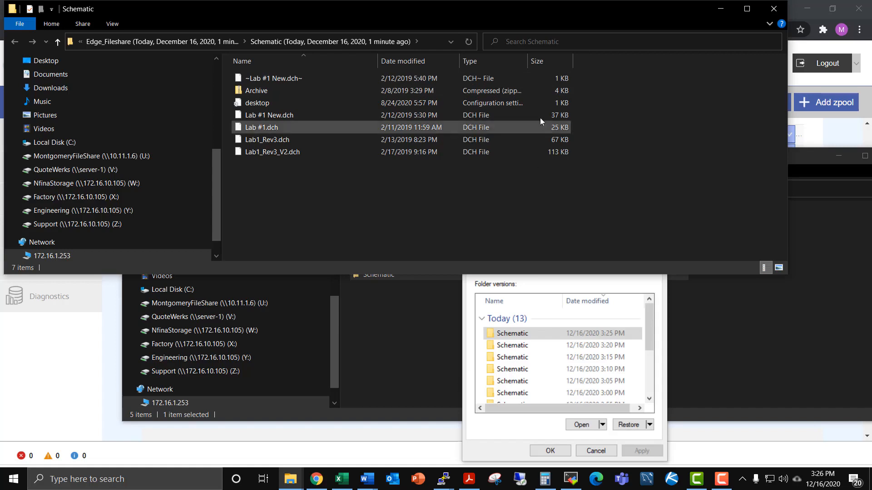
{"action": "left_click", "coordinate": [773, 10]}
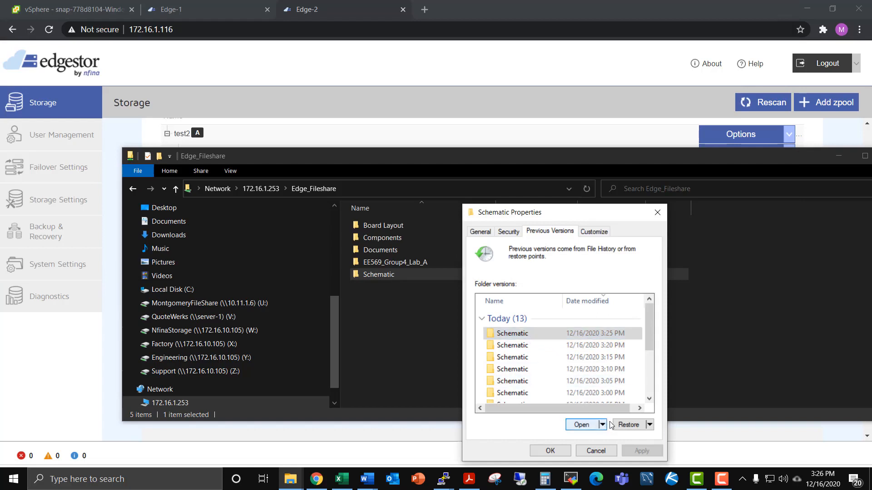
Step: Restore the Schematic folder to its 12/16/2020 3:25 PM version, and open the folder to check its files
{"action": "left_click", "coordinate": [629, 427]}
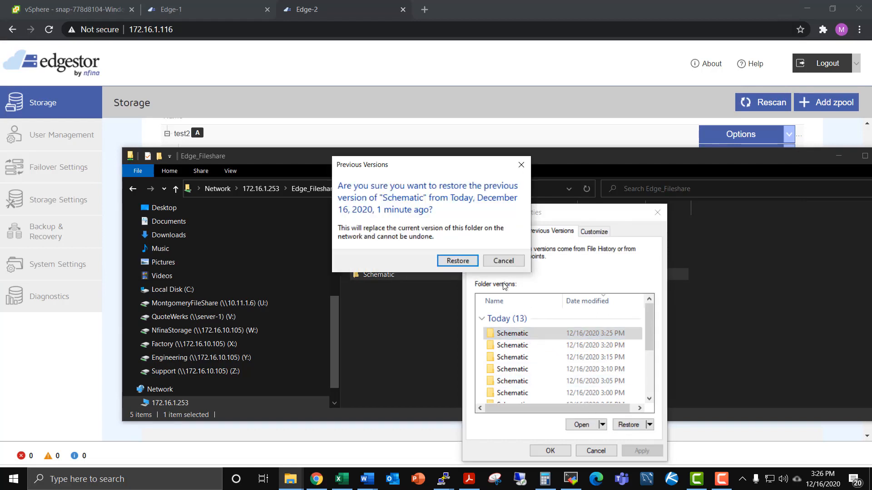
{"action": "left_click", "coordinate": [443, 261]}
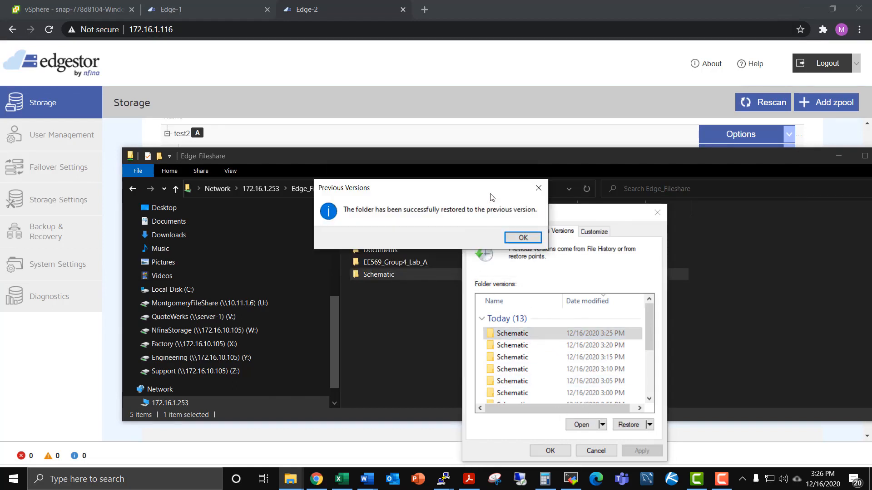
{"action": "left_click", "coordinate": [523, 236]}
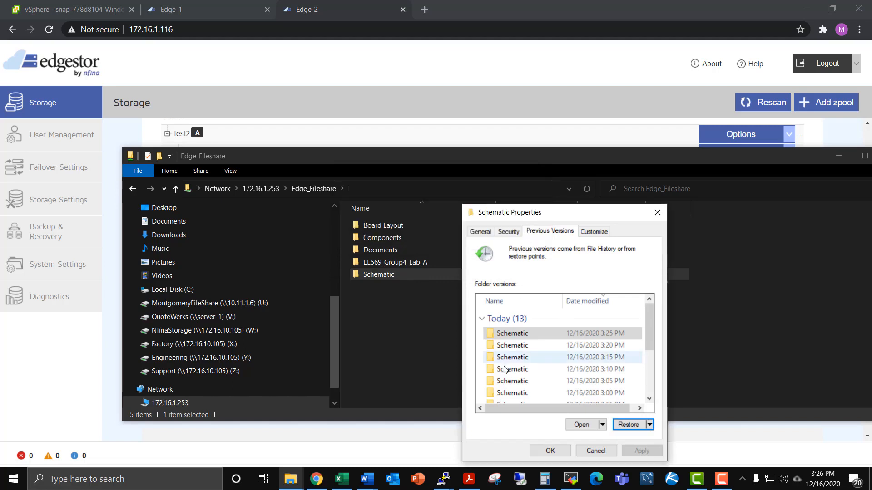
{"action": "left_click", "coordinate": [550, 451]}
{"action": "double_click", "coordinate": [380, 275]}
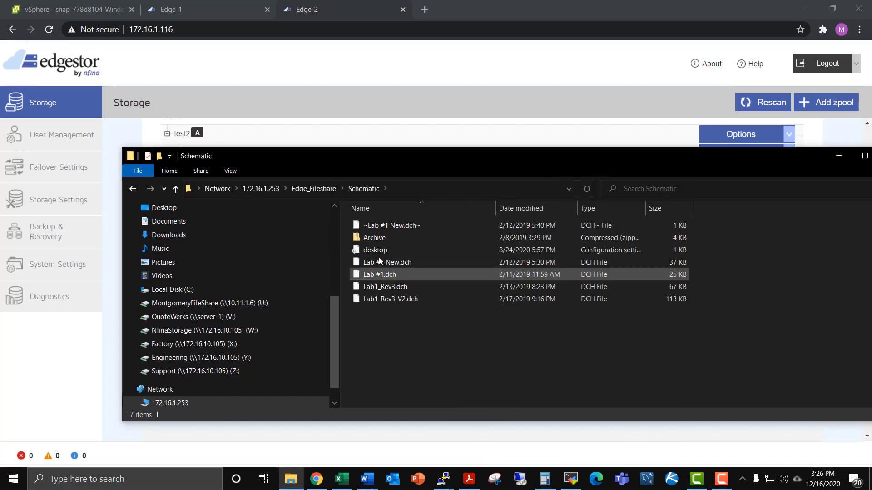